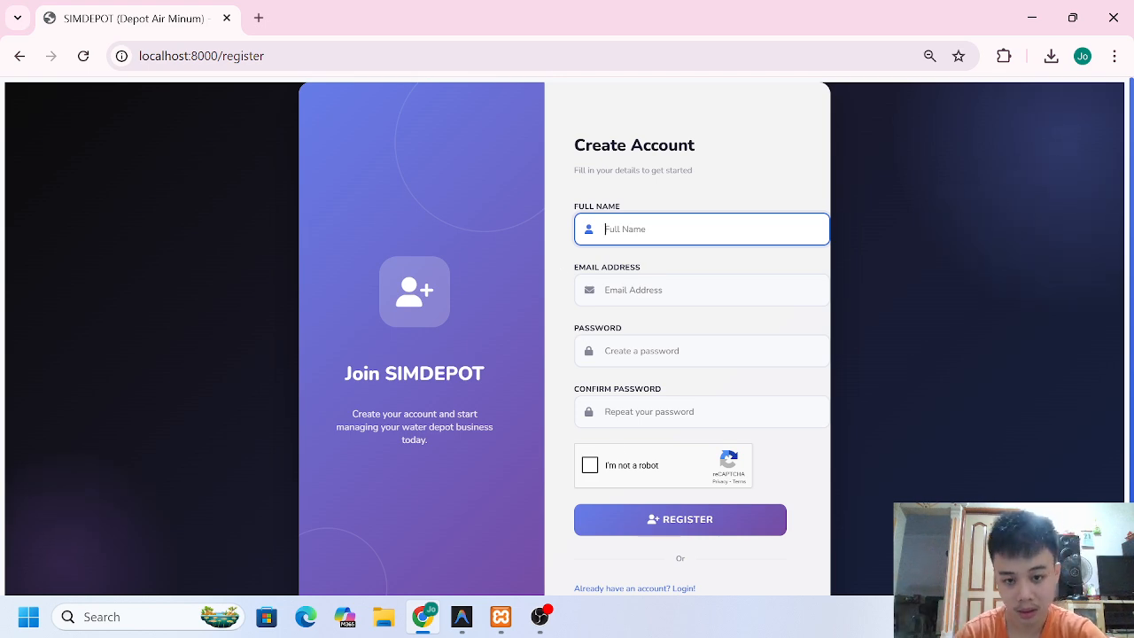
- Try to submit the empty registration form, and switch to the login page for existing accounts
scroll(532, 381, "down", 1)
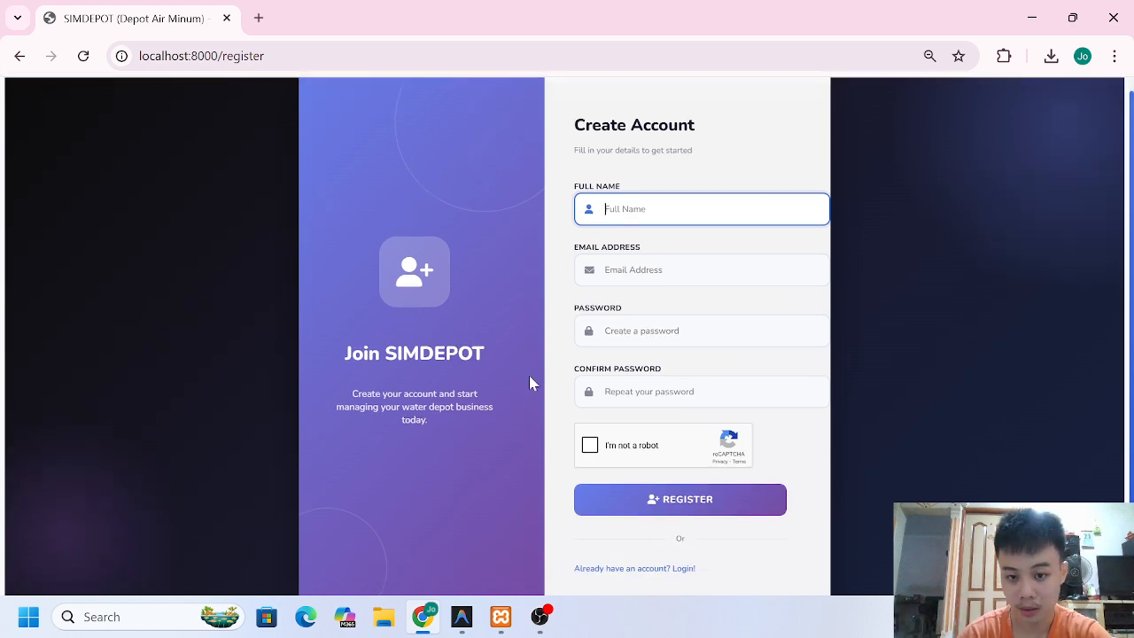
left_click(650, 486)
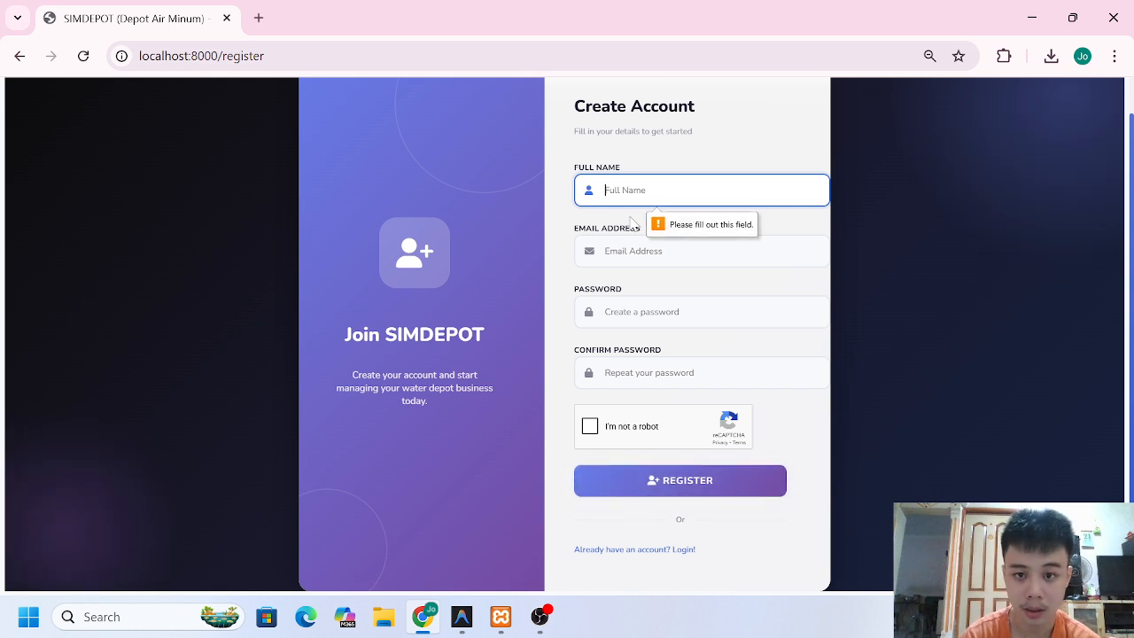
left_click(656, 549)
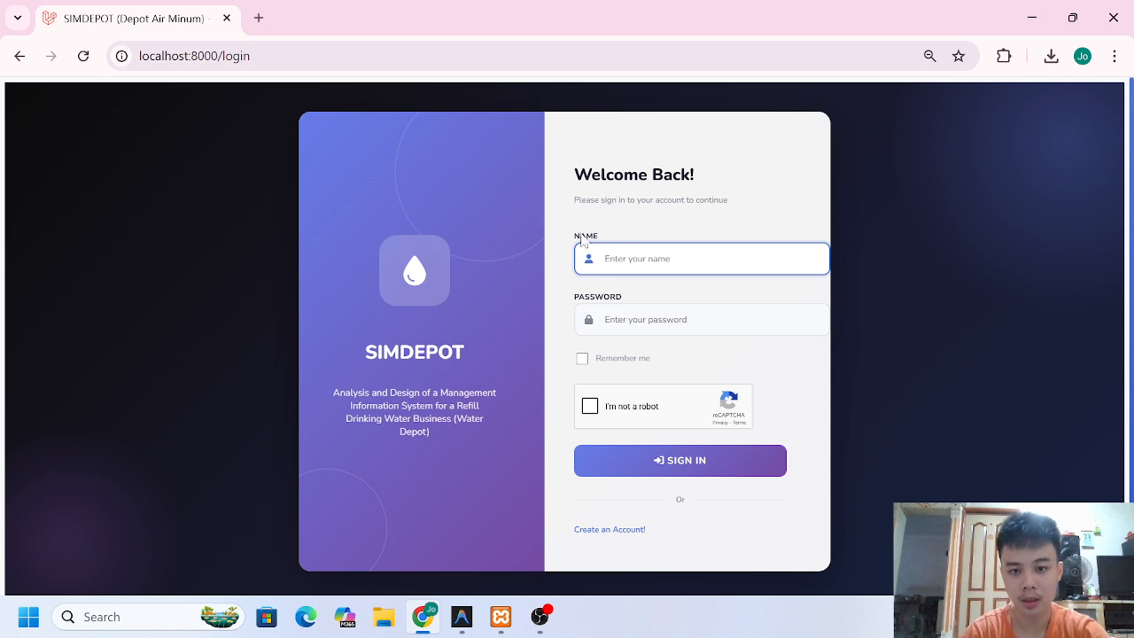
- Sign in with the superadmin's account name and password, completing the reCAPTCHA check
left_click(586, 248)
type("sta")
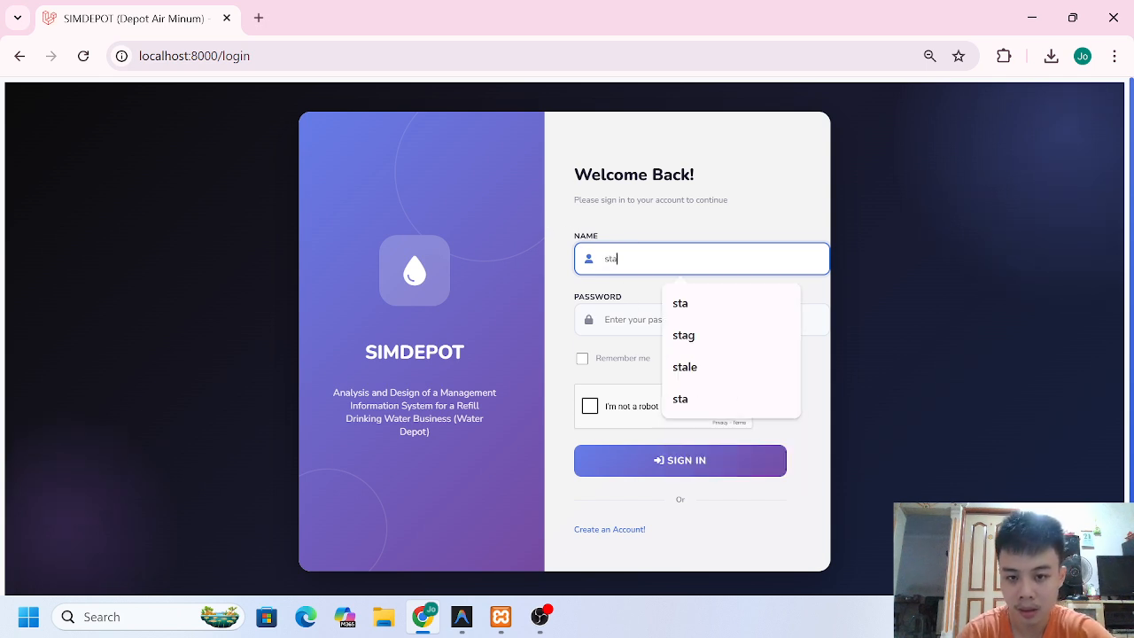
key("Tab")
type("••")
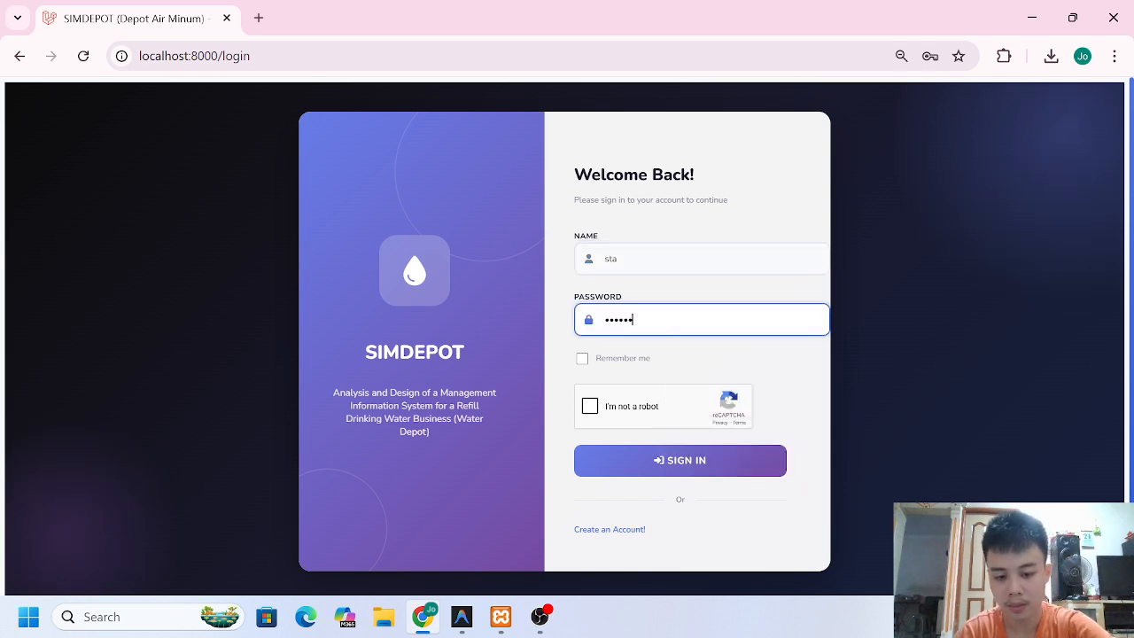
left_click(617, 408)
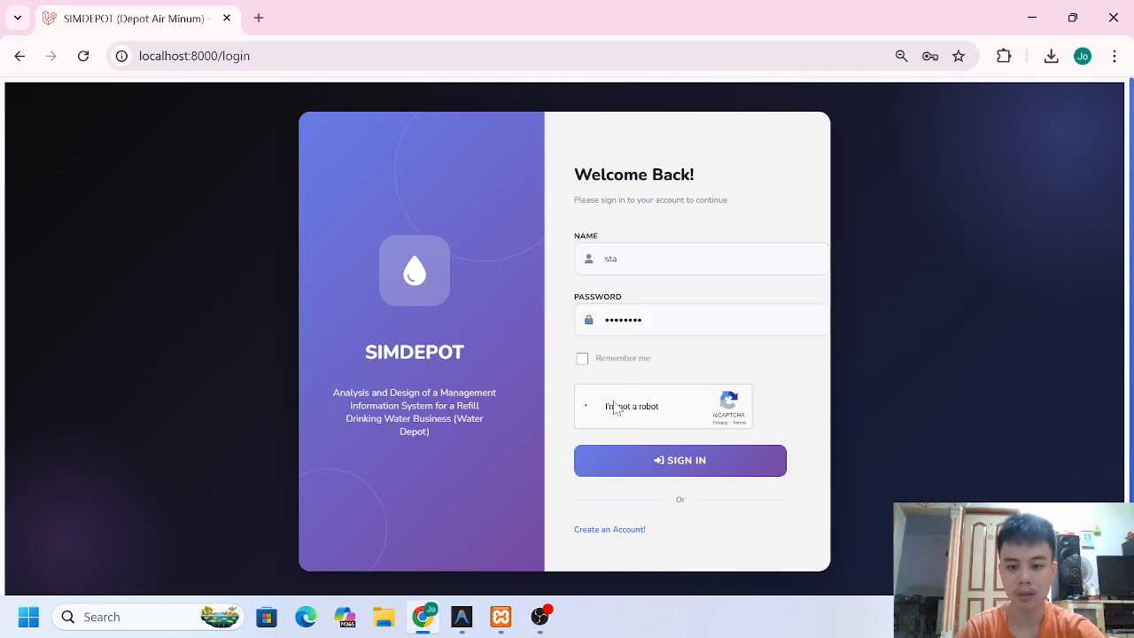
left_click(695, 468)
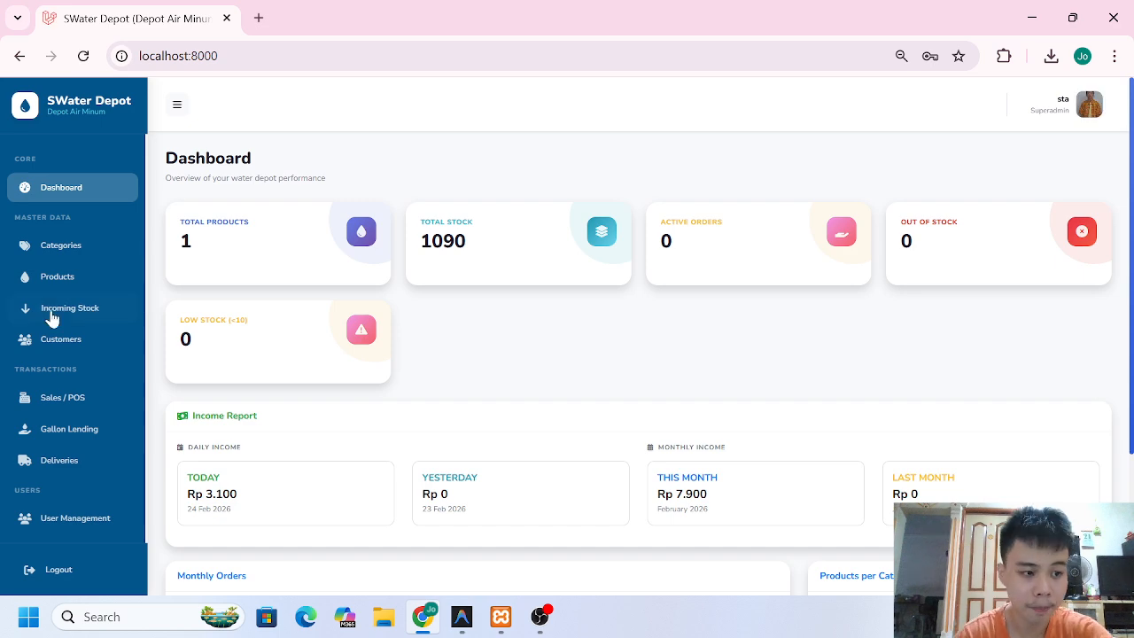
- Open Permission Management, dismiss the password warning, and review the role permissions matrix for Admin, Manager, Pekerja and Member
scroll(76, 292, "down", 5)
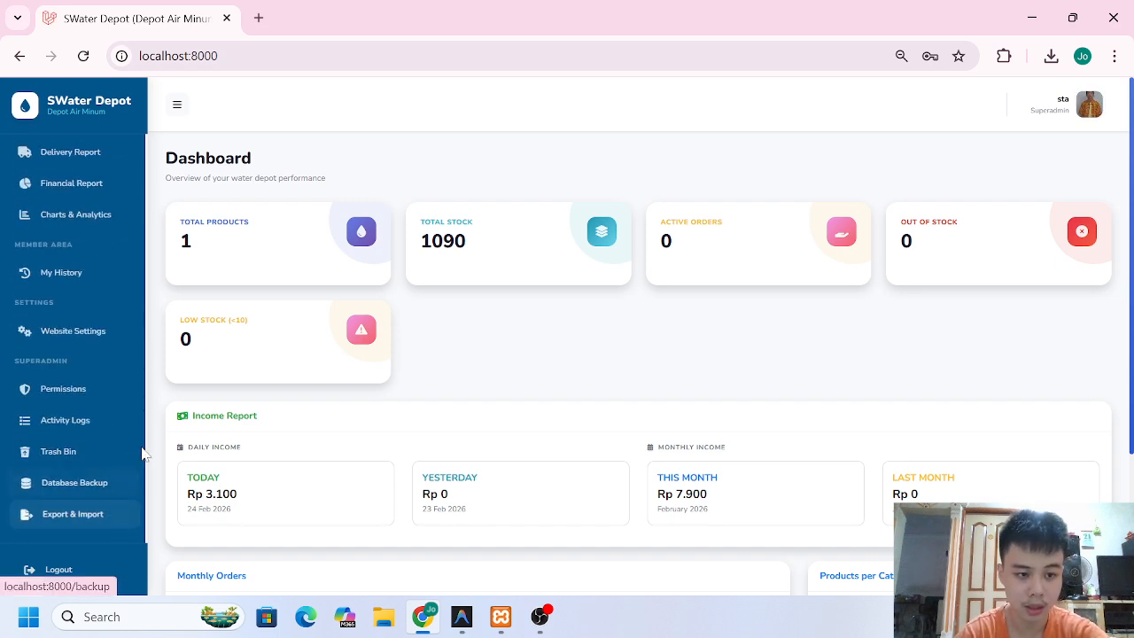
left_click(80, 396)
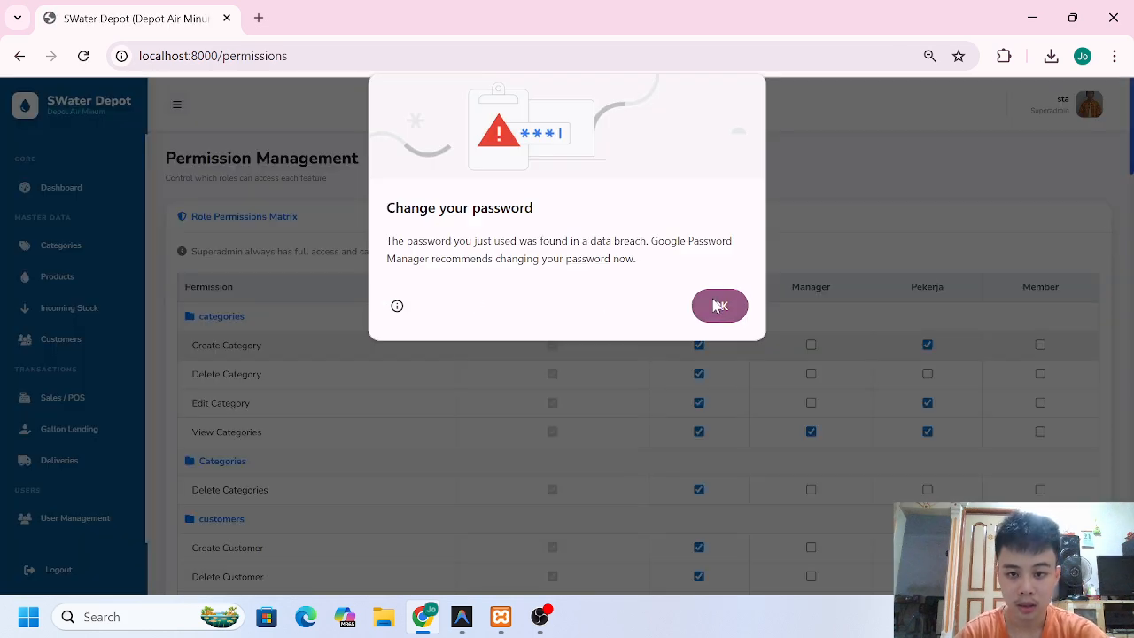
left_click(719, 307)
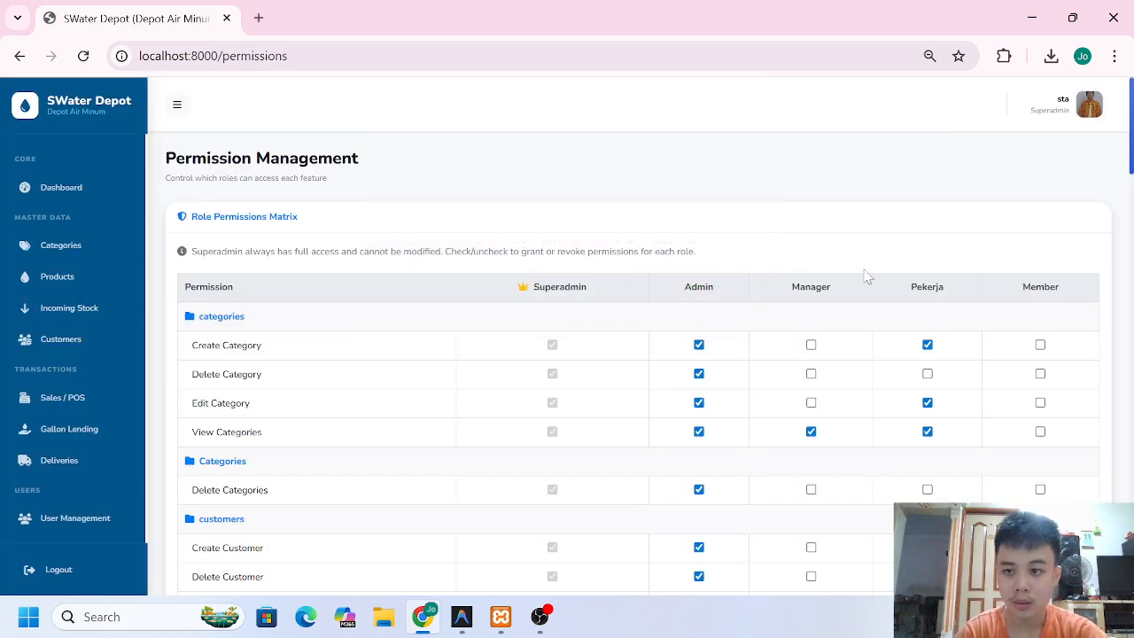
scroll(390, 257, "down", 1)
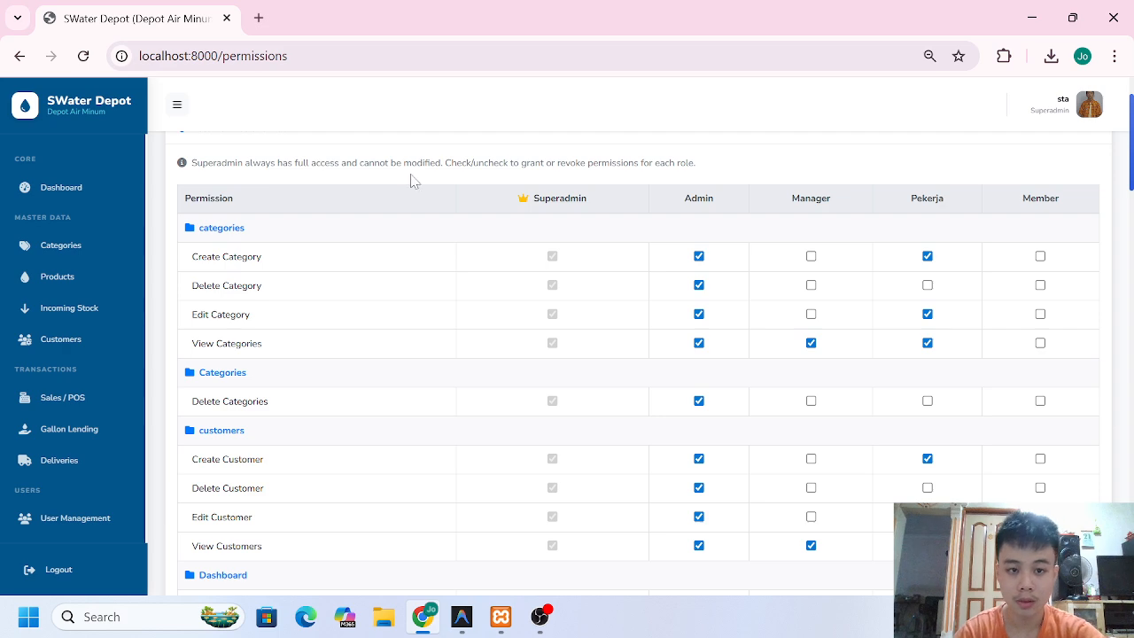
scroll(466, 367, "down", 8)
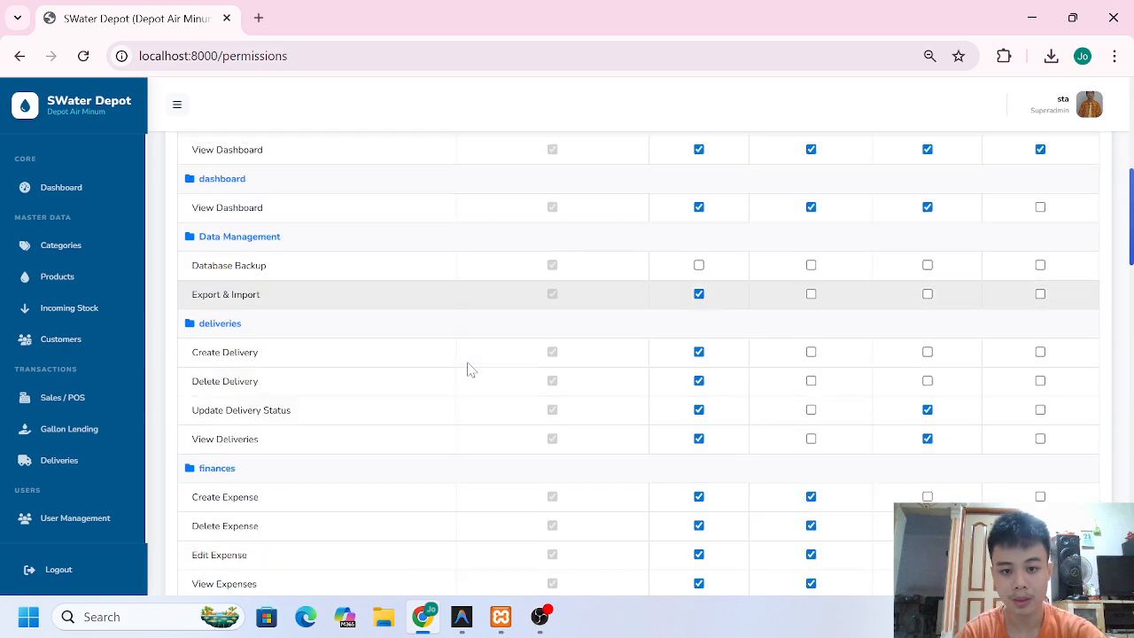
scroll(472, 372, "down", 15)
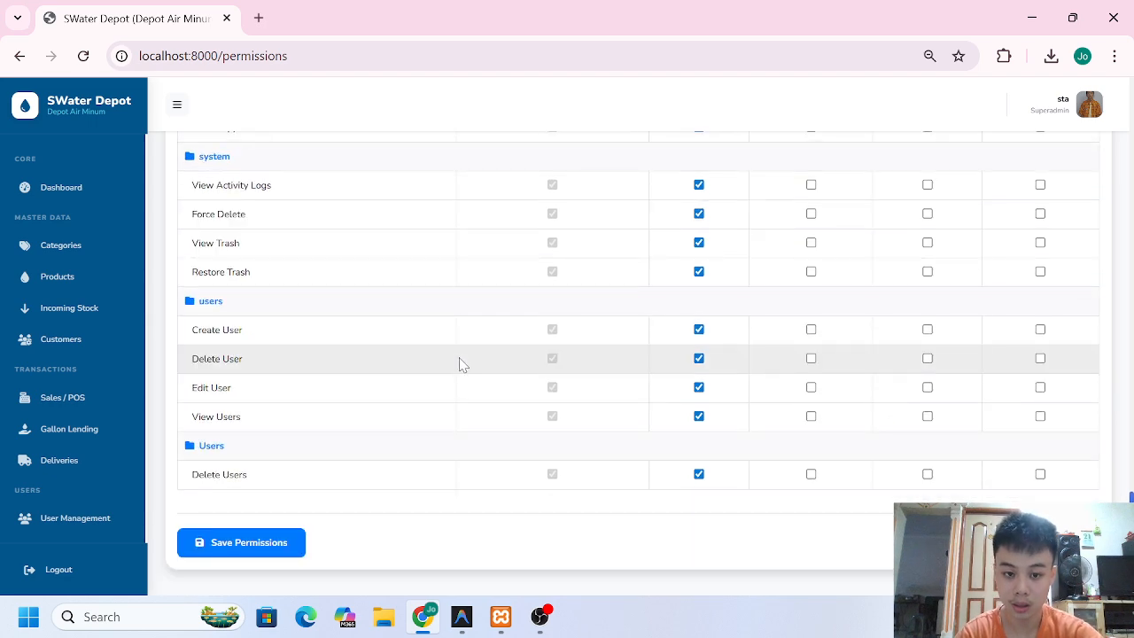
scroll(468, 365, "up", 20)
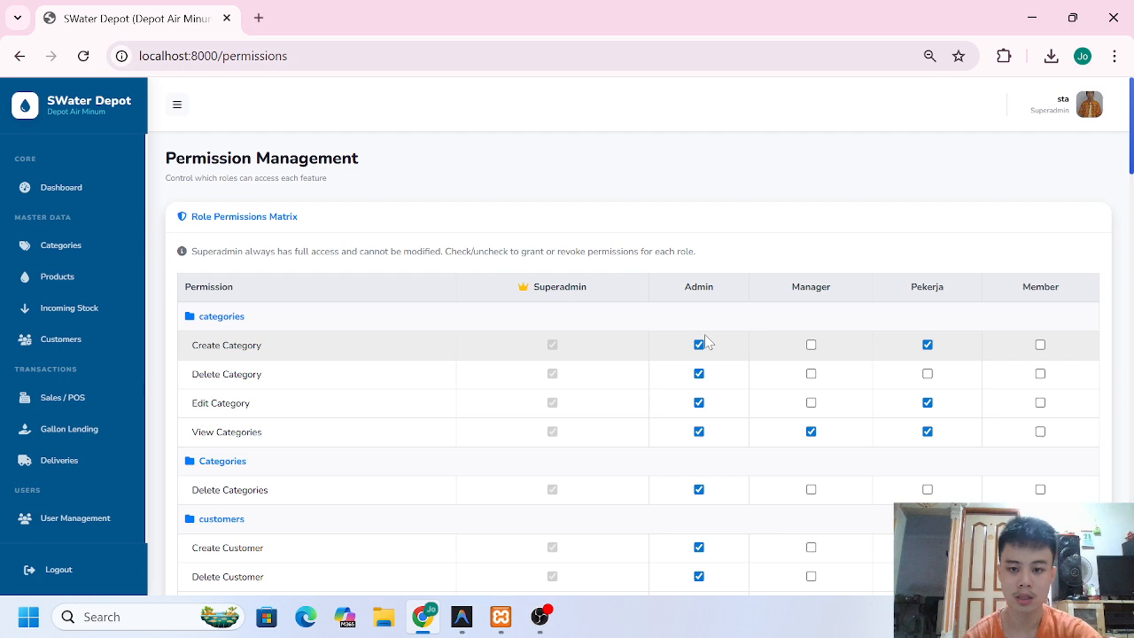
scroll(706, 342, "down", 10)
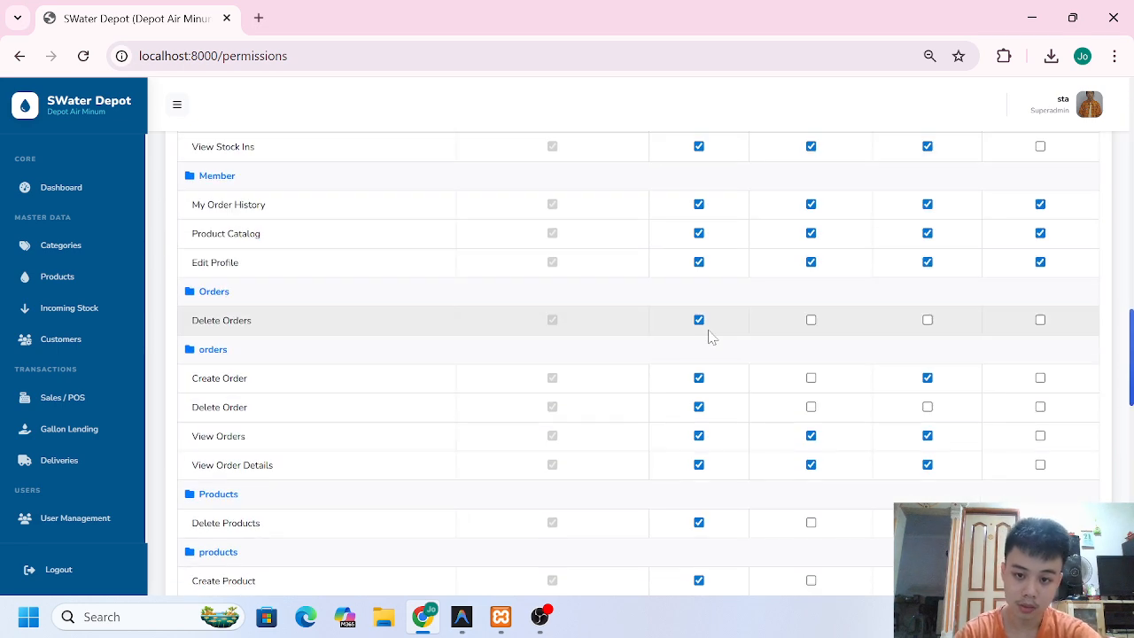
scroll(716, 357, "up", 10)
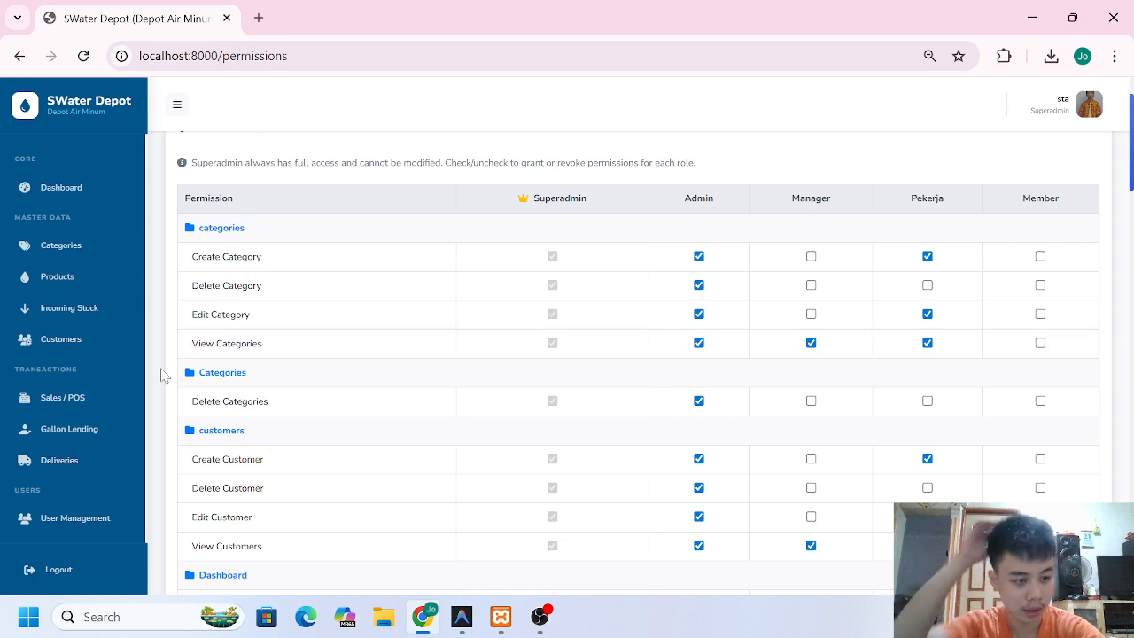
- Open Website Settings and review the General, Company Info, Contact, Integrations and Order Settings sections
scroll(26, 456, "down", 5)
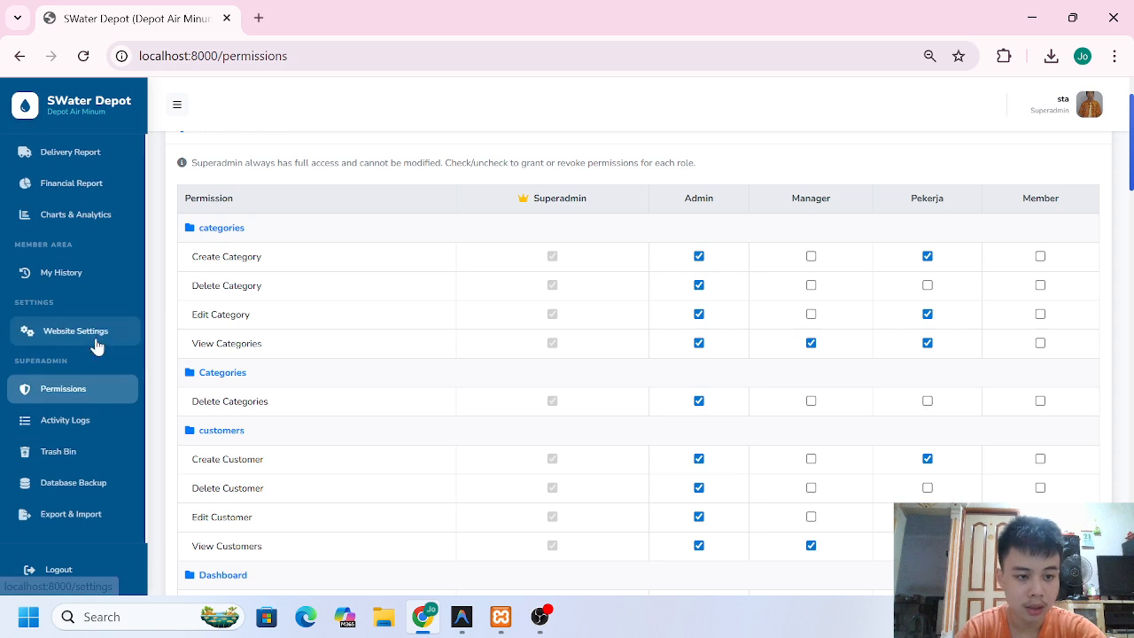
left_click(94, 346)
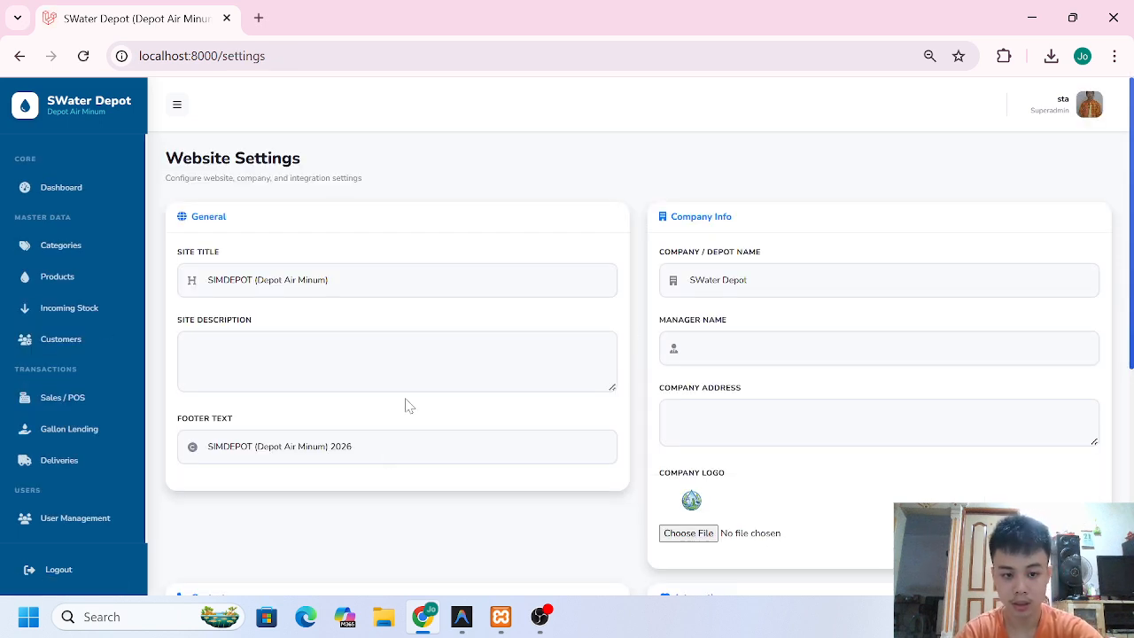
scroll(408, 405, "down", 2)
scroll(664, 367, "up", 2)
scroll(685, 354, "down", 1)
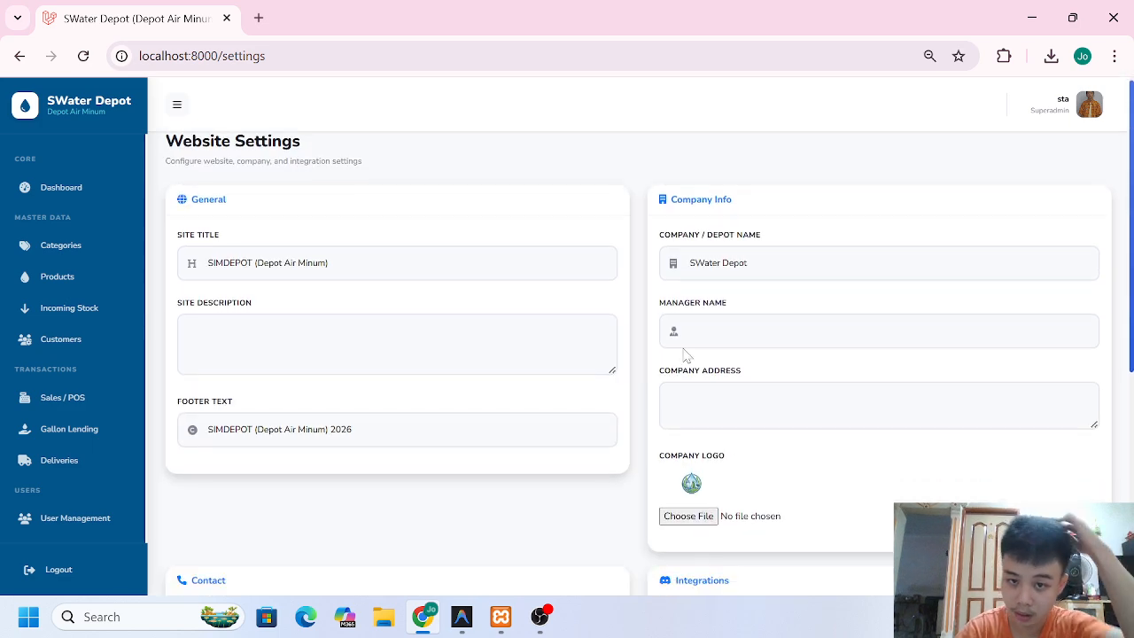
scroll(685, 355, "down", 4)
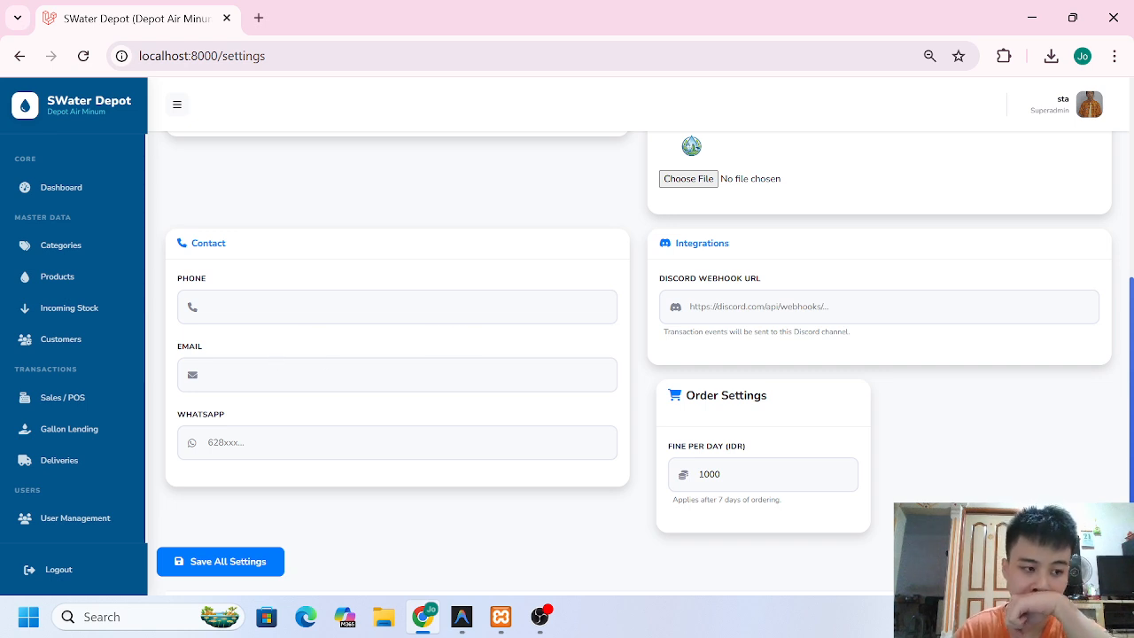
scroll(99, 319, "up", 1)
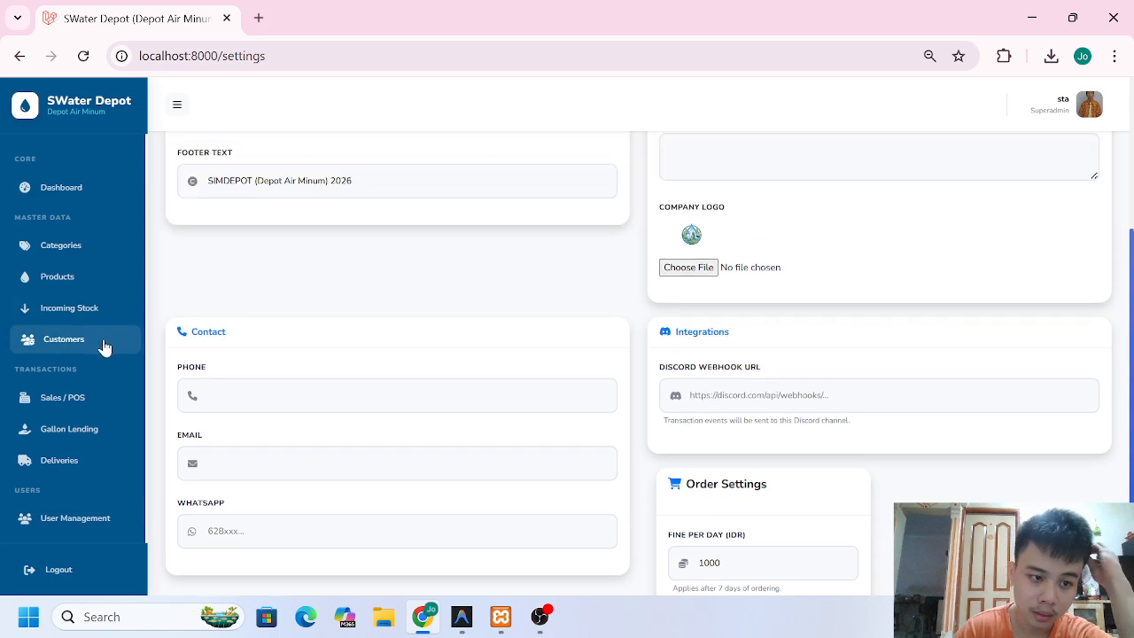
- Return to the Permission Management page from Website Settings
scroll(101, 350, "down", 2)
scroll(113, 323, "down", 4)
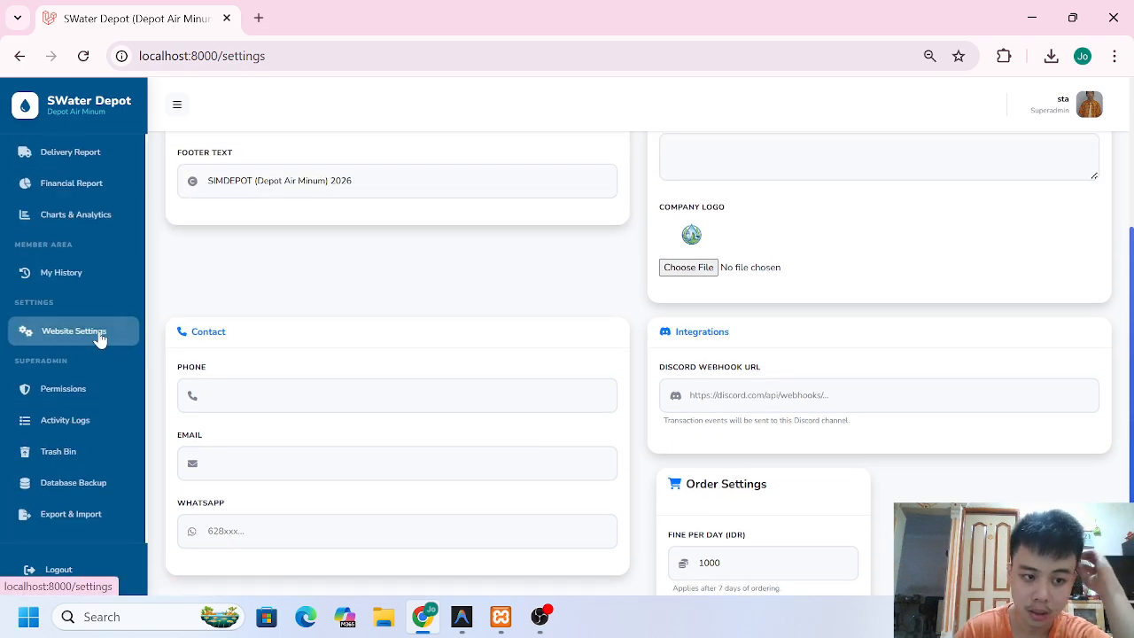
left_click(86, 399)
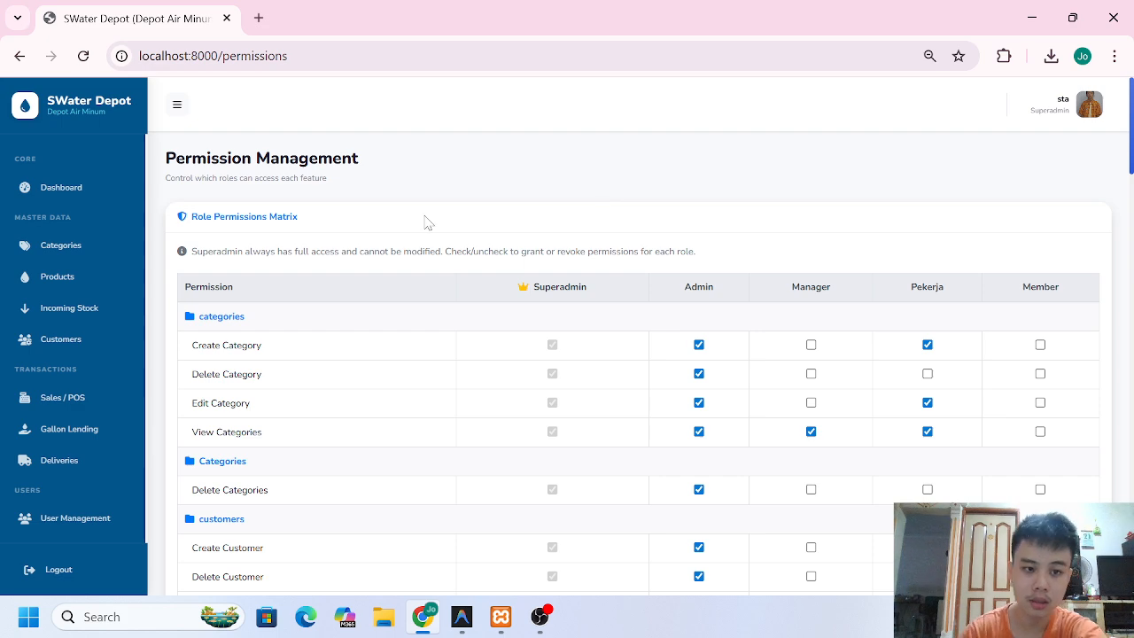
- Open the Trash Bin and review its deleted Categories, In Stock, Gallon, Orders and Products sections
scroll(88, 355, "down", 6)
scroll(110, 323, "up", 1)
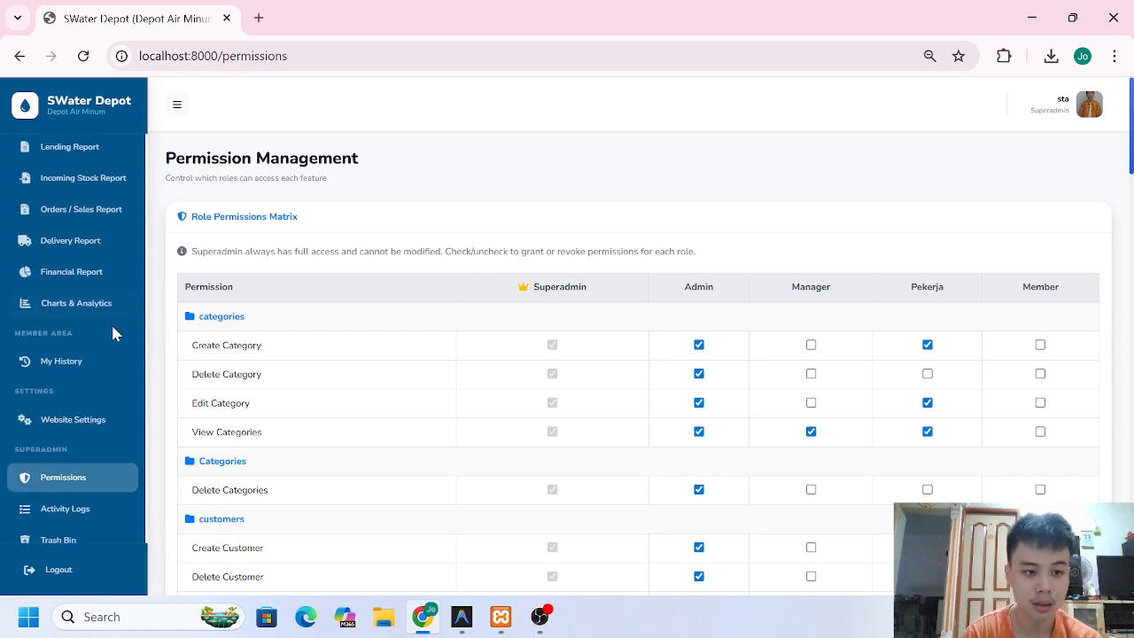
scroll(98, 390, "down", 1)
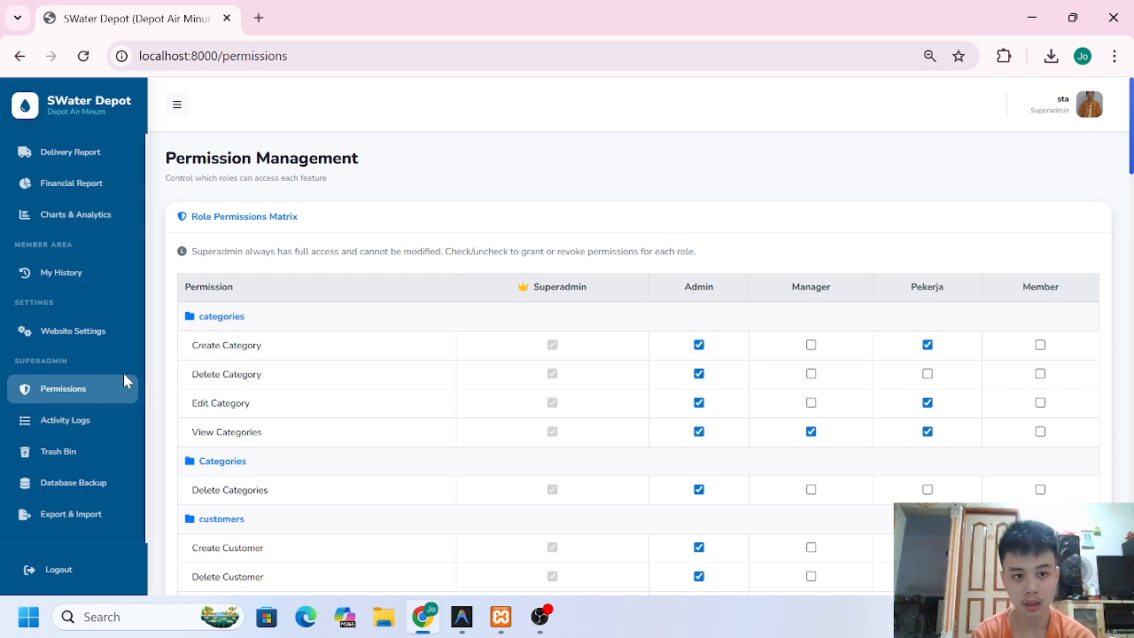
left_click(110, 453)
left_click(432, 227)
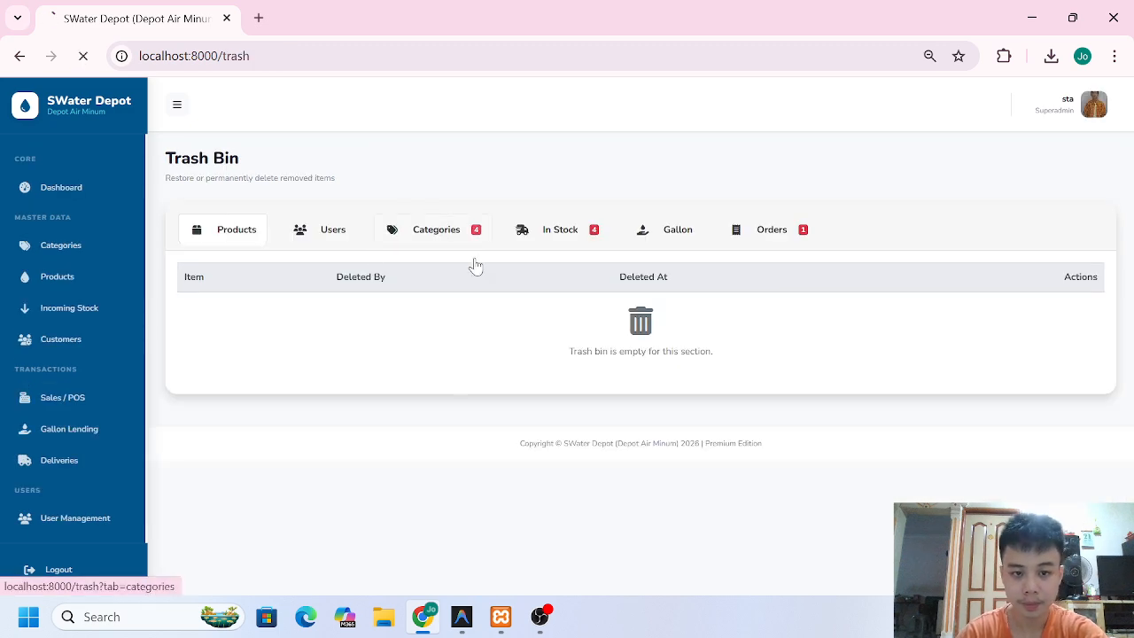
scroll(76, 440, "down", 5)
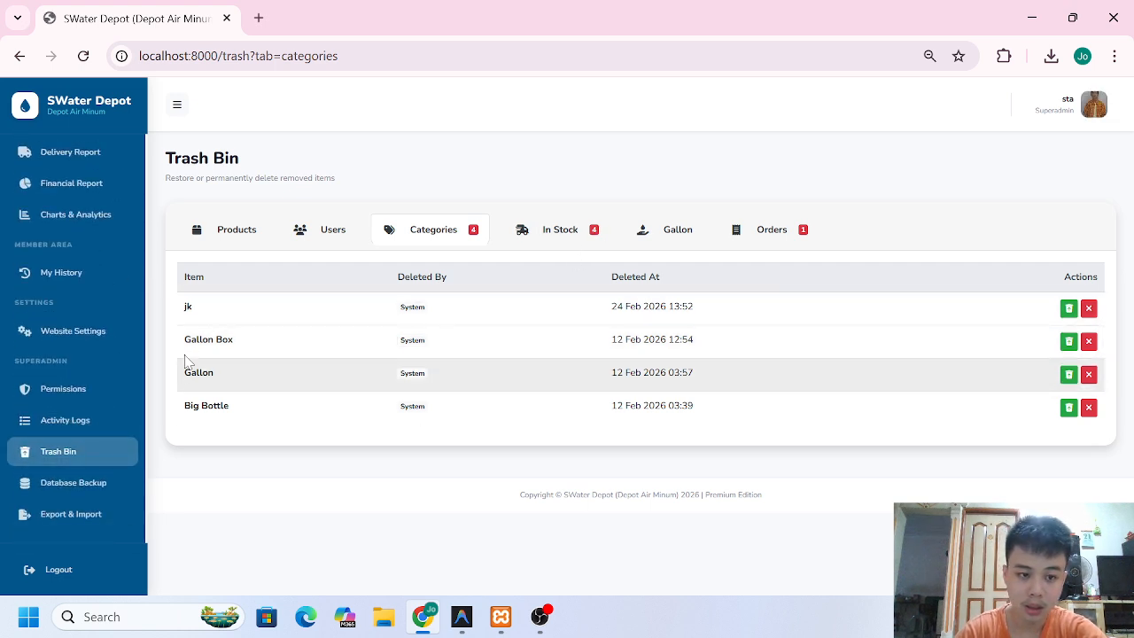
left_click(545, 232)
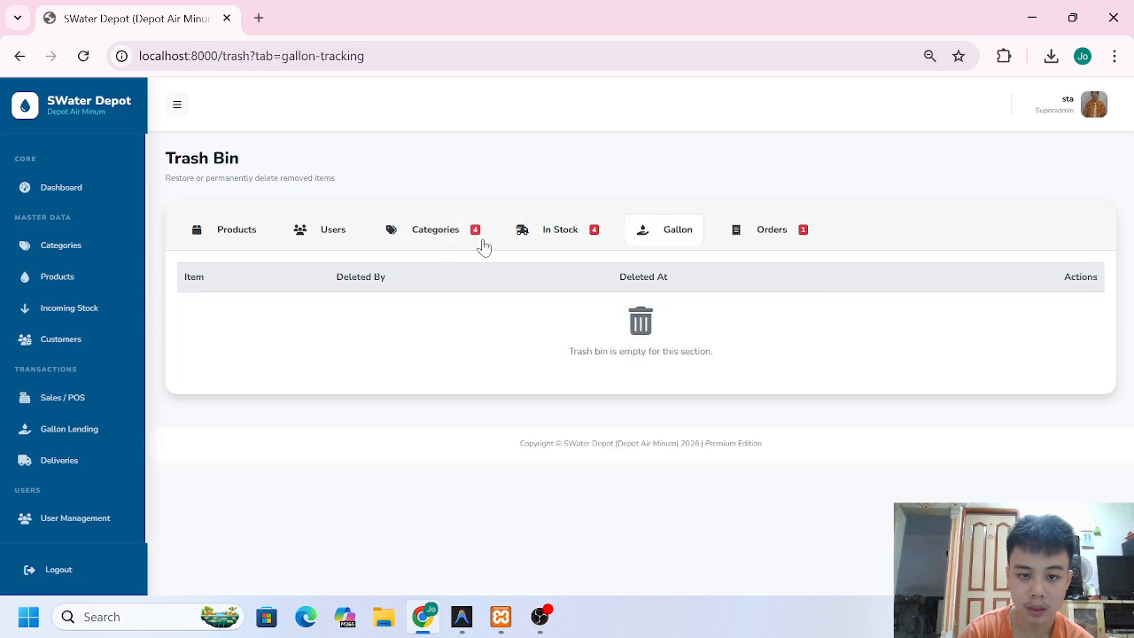
left_click(479, 243)
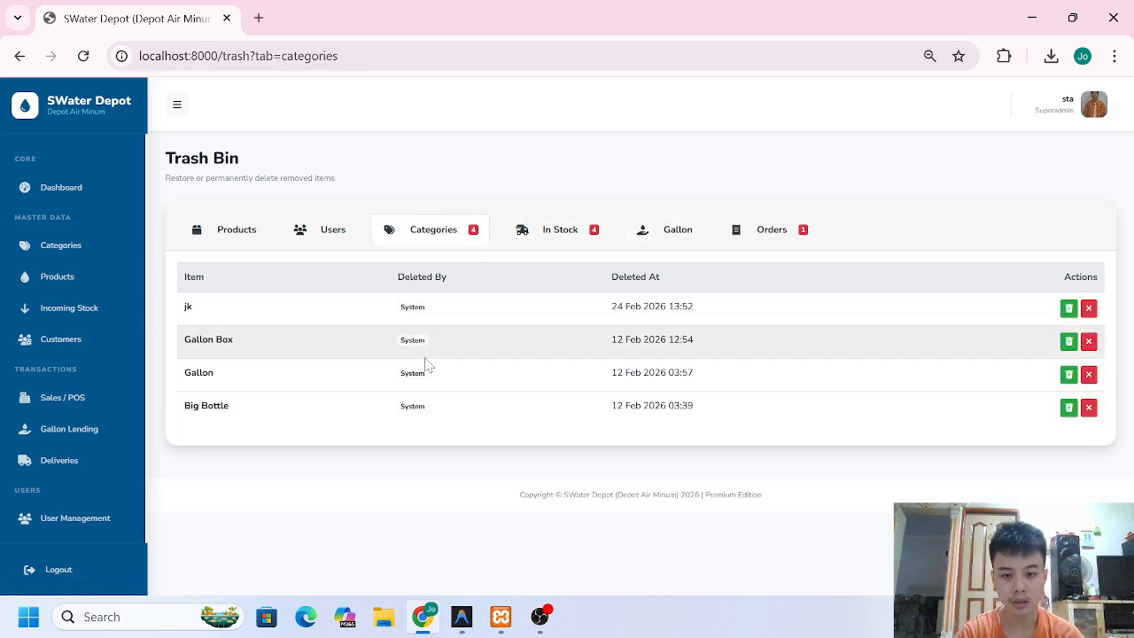
left_click(762, 229)
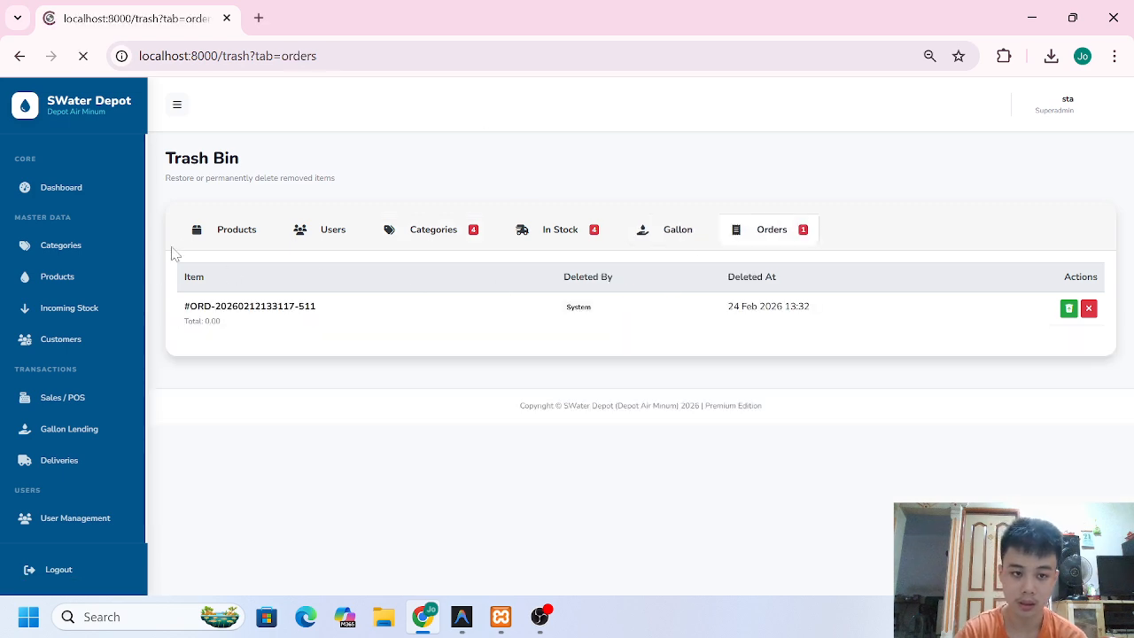
left_click(235, 230)
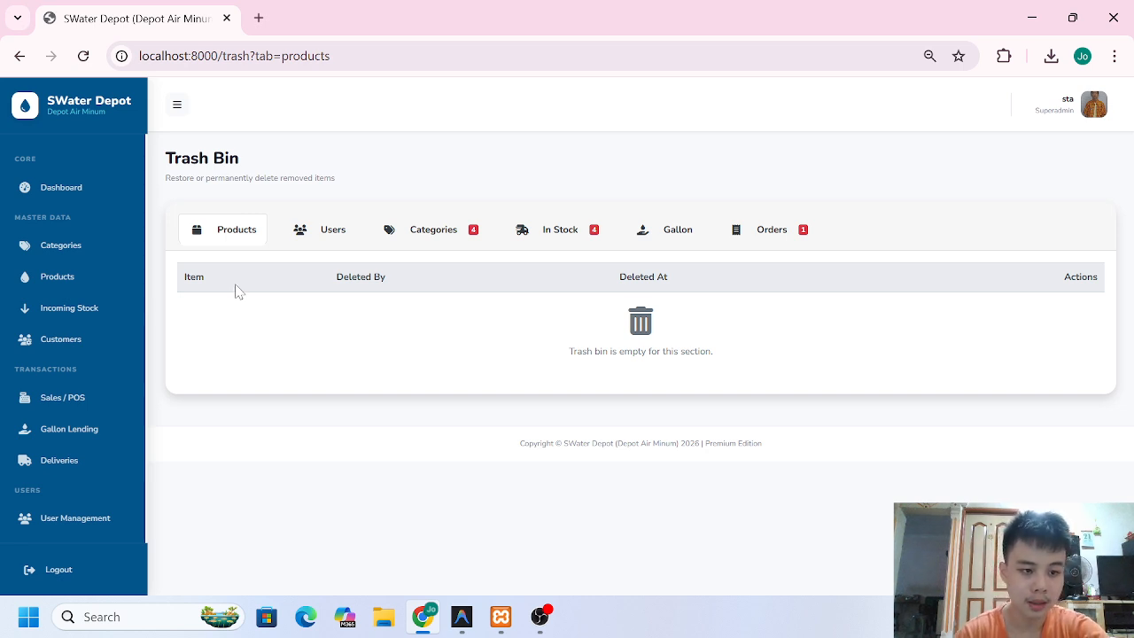
- Log out of the superadmin account and confirm ending the session
scroll(7, 496, "down", 1)
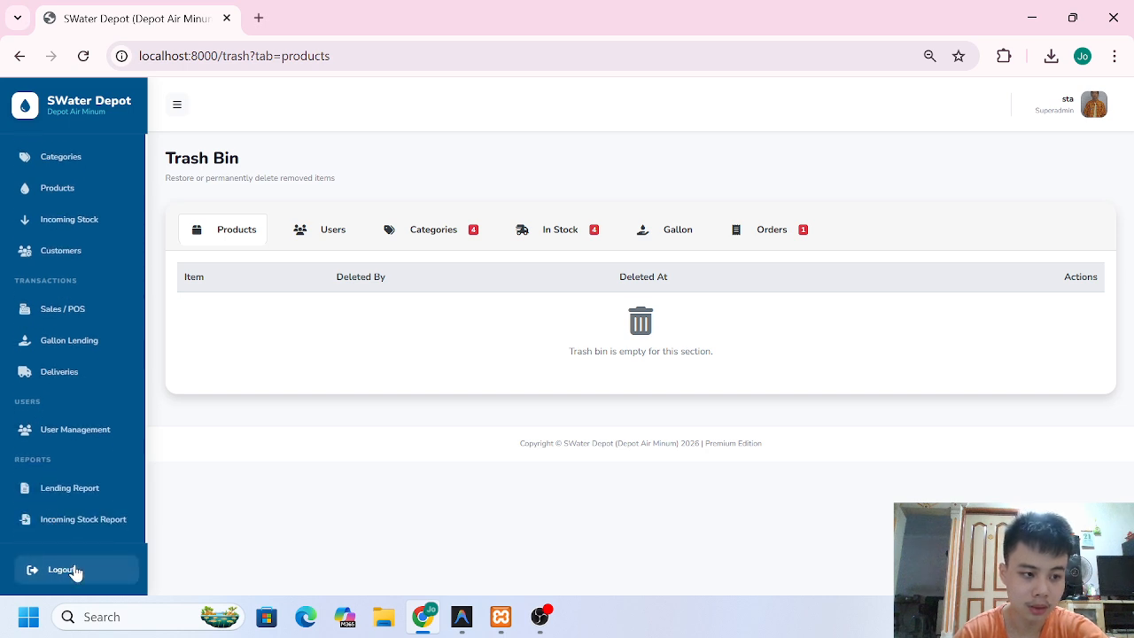
left_click(94, 570)
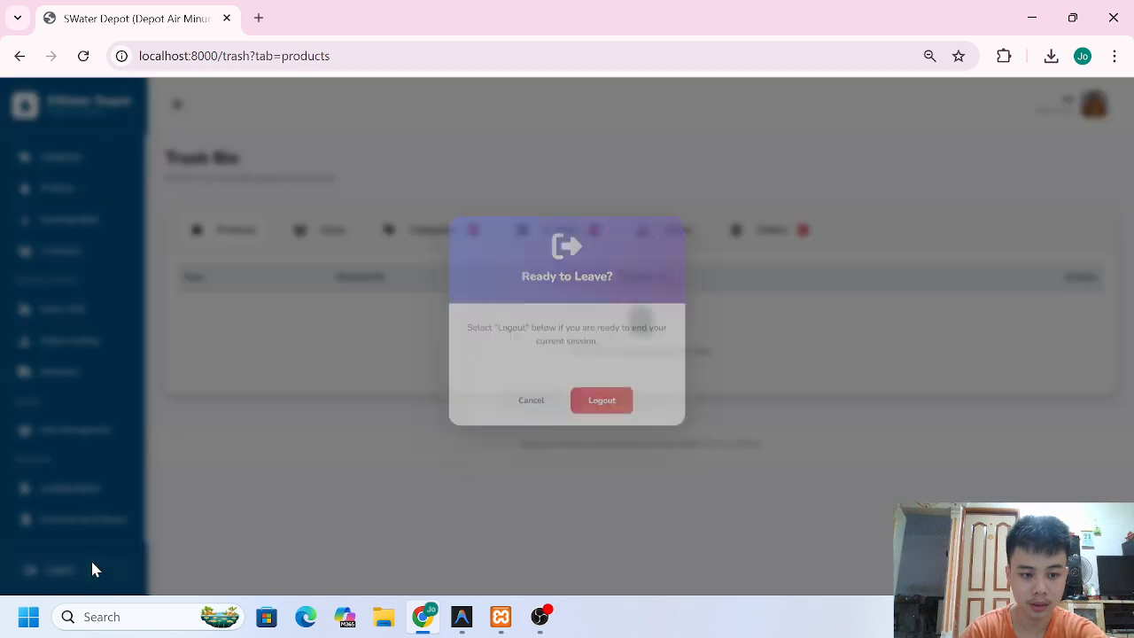
left_click(580, 417)
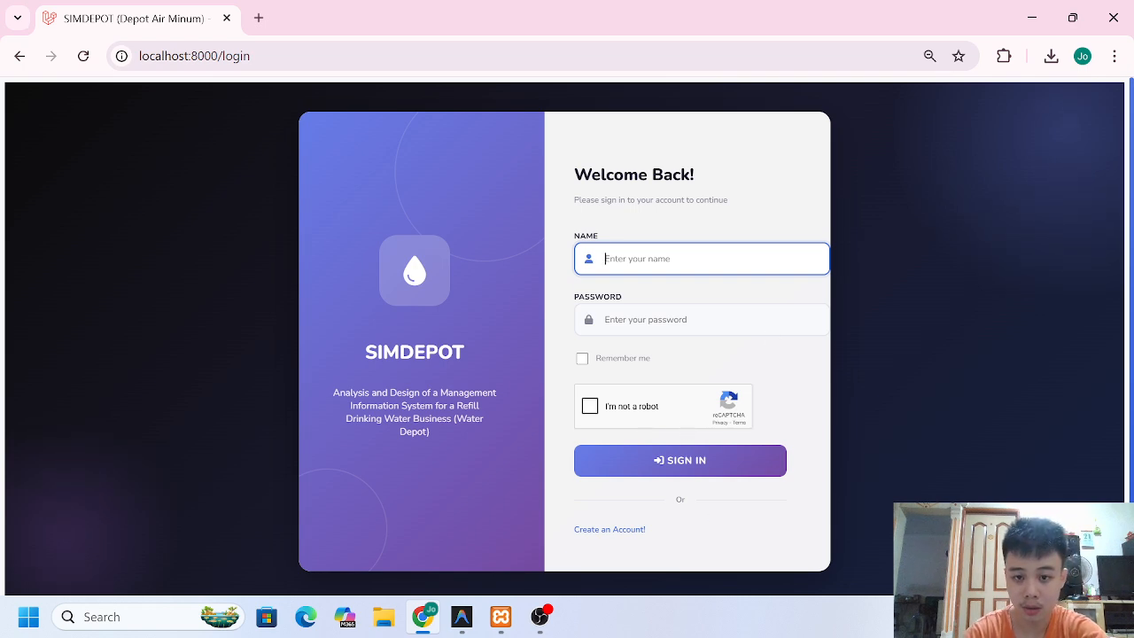
- Sign in to the superadmin account with its name and password, complete the reCAPTCHA check, and dismiss the password warning
left_click(603, 258)
left_click(714, 298)
key("Tab")
type("s")
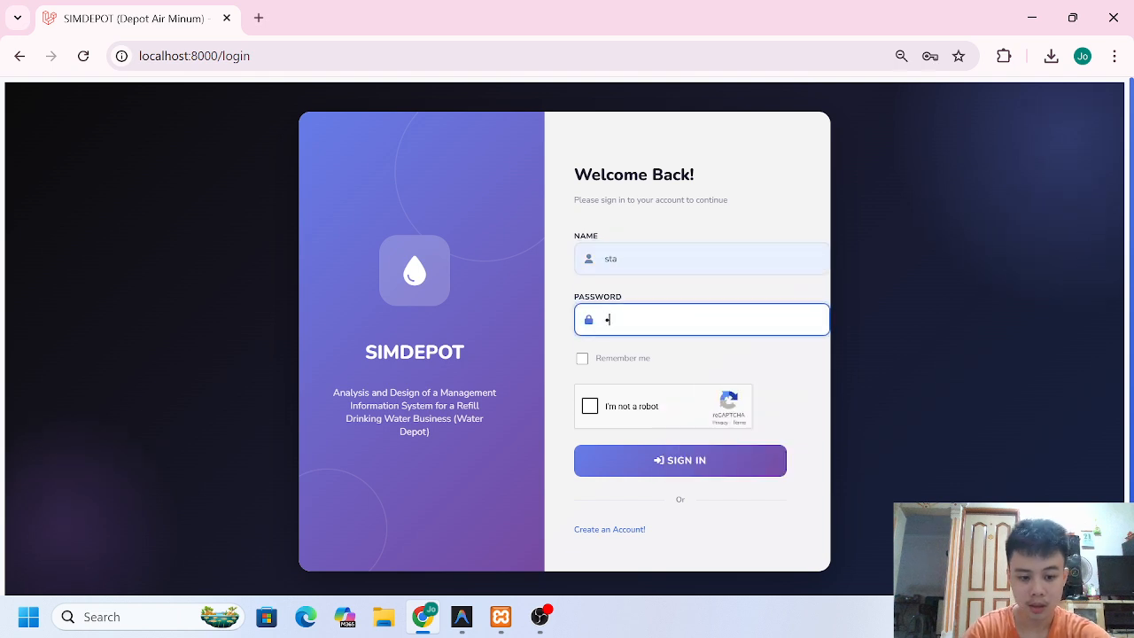
left_click(599, 410)
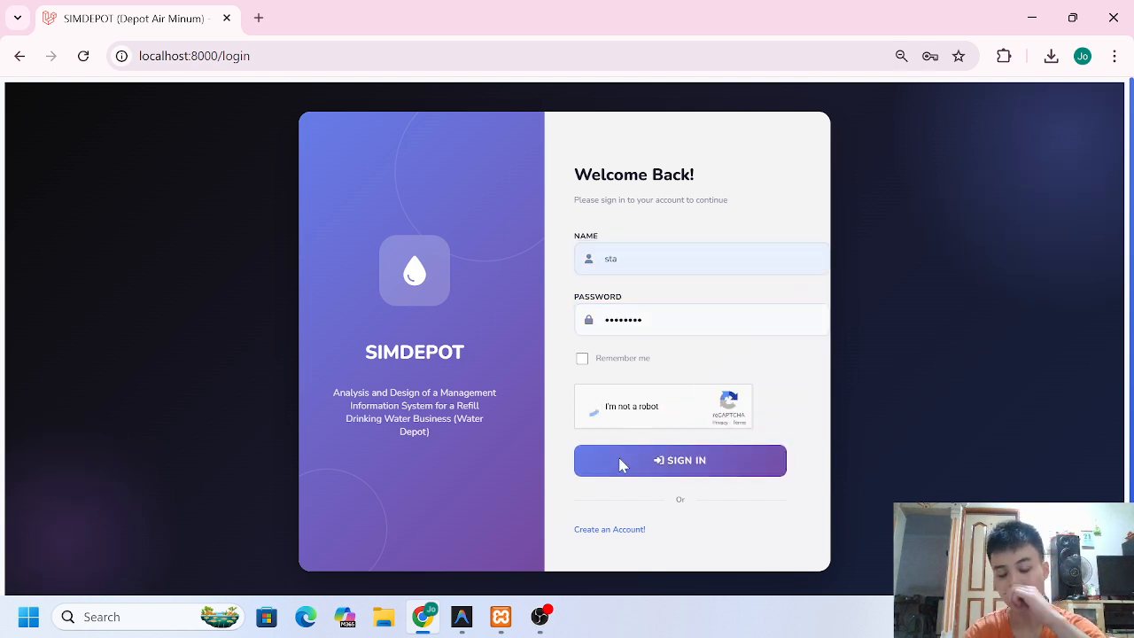
left_click(671, 464)
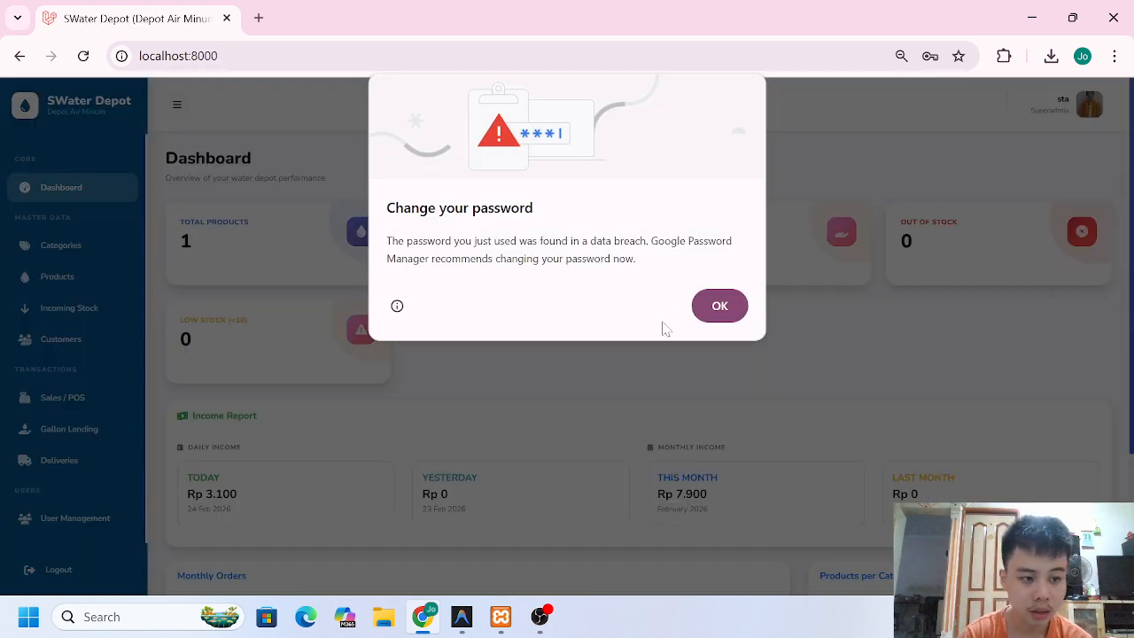
left_click(705, 308)
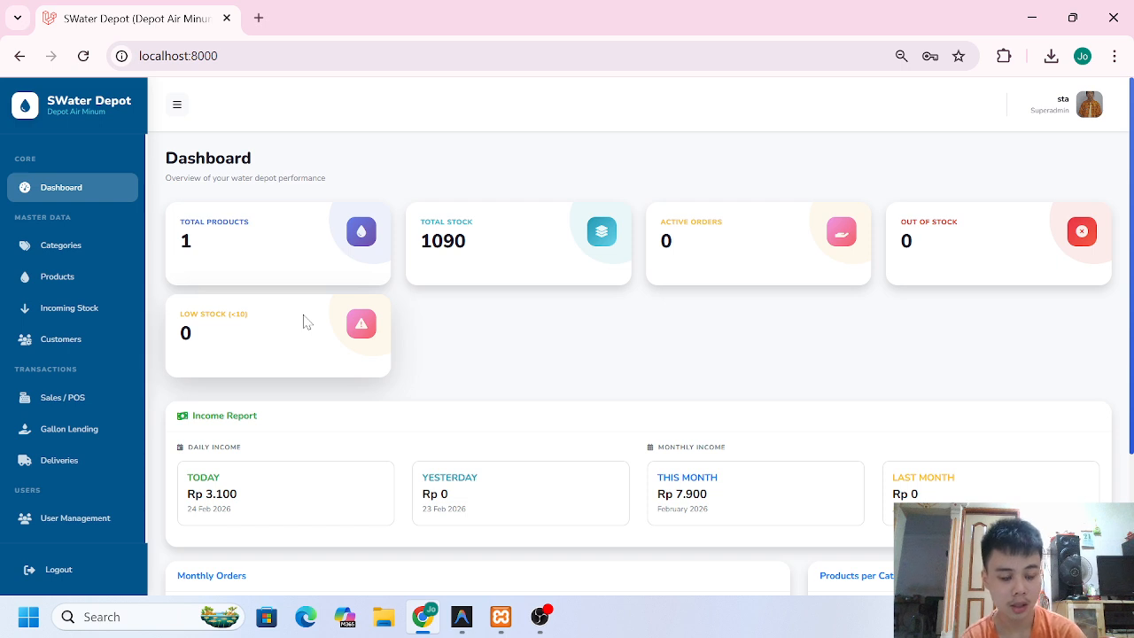
- Try to export the products as CSV from Export & Import, and return to the dashboard
scroll(106, 376, "down", 8)
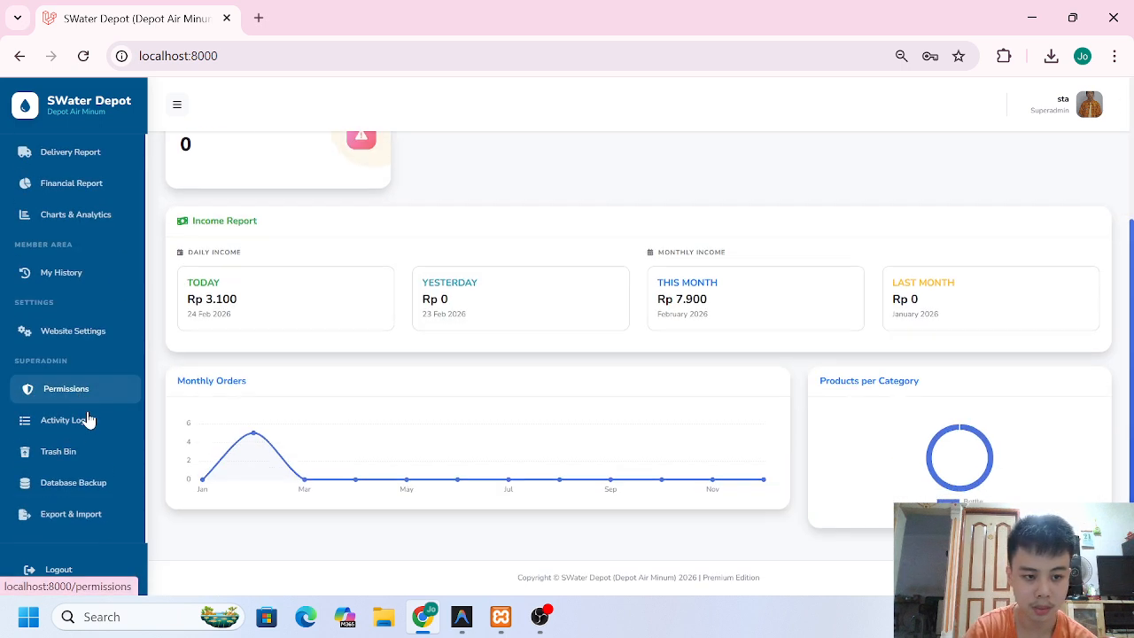
left_click(123, 513)
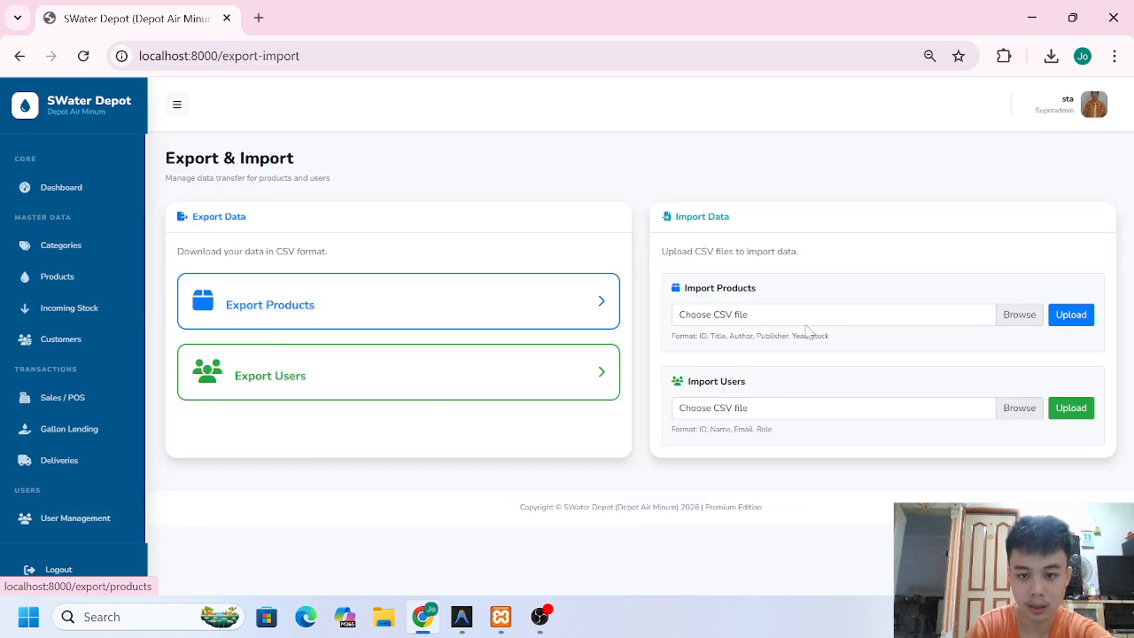
left_click(451, 300)
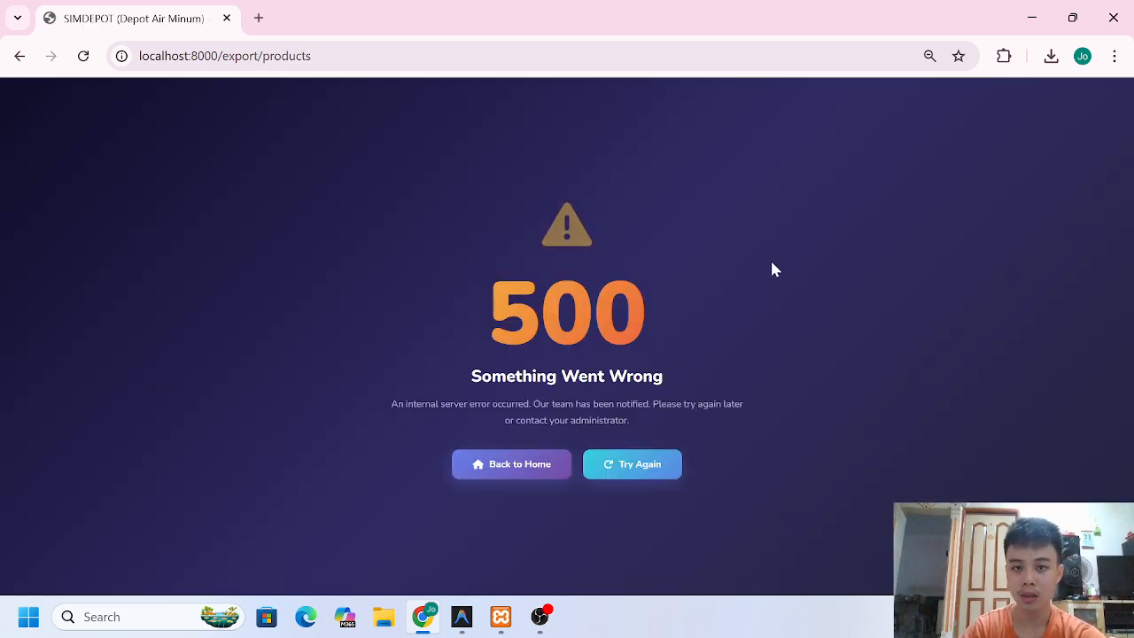
left_click(539, 473)
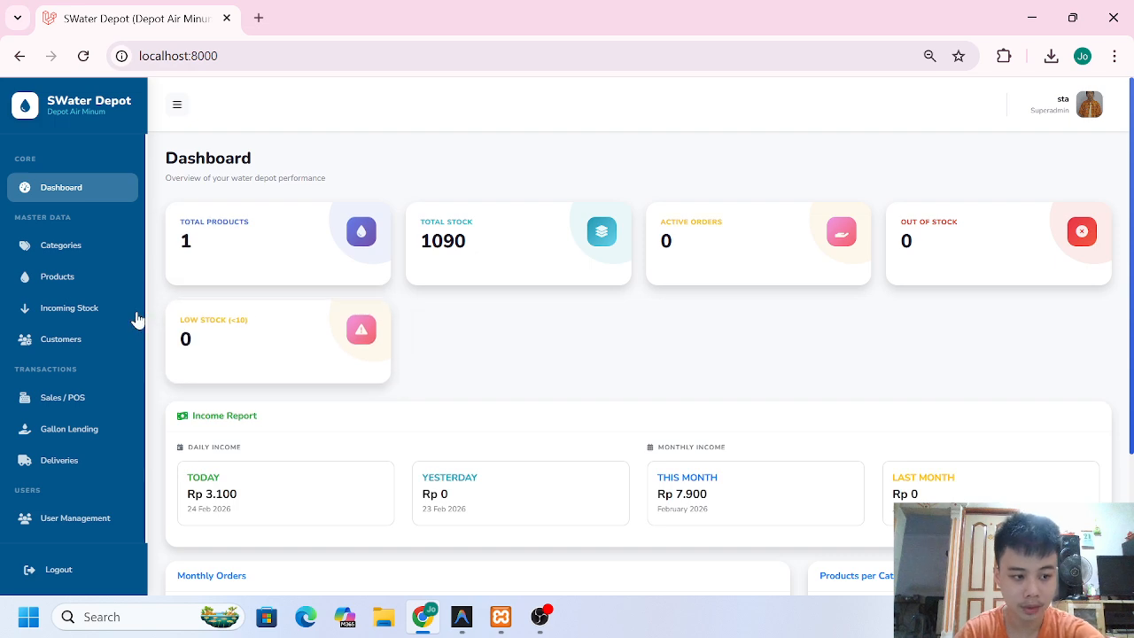
- Delete the existing SQL backup in Database Backup and create a new database backup
scroll(137, 320, "down", 5)
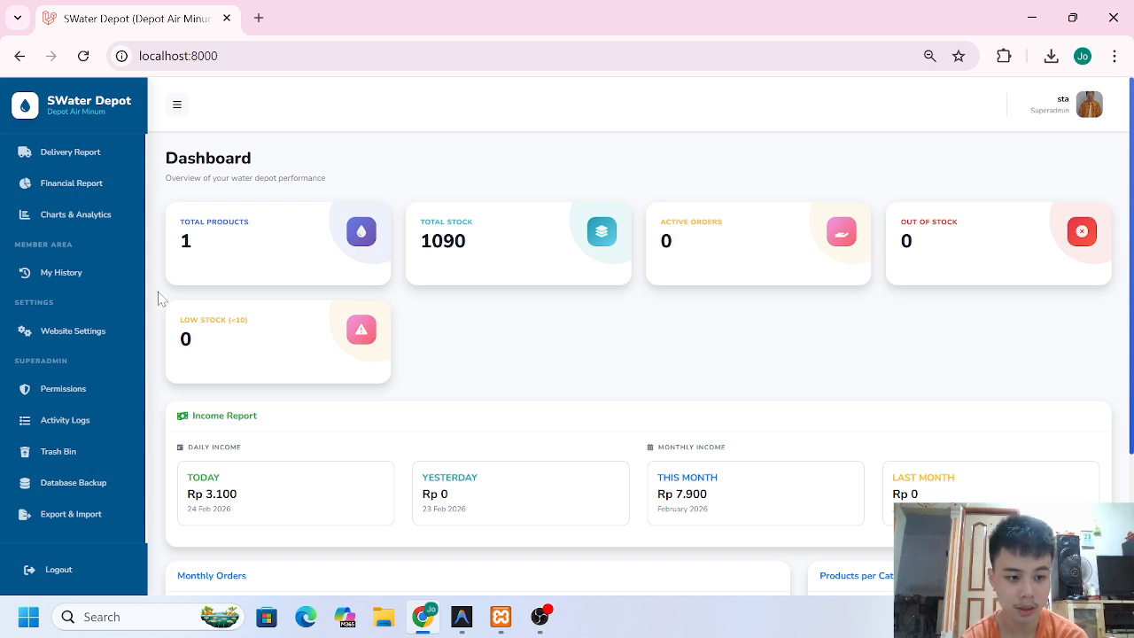
left_click(71, 483)
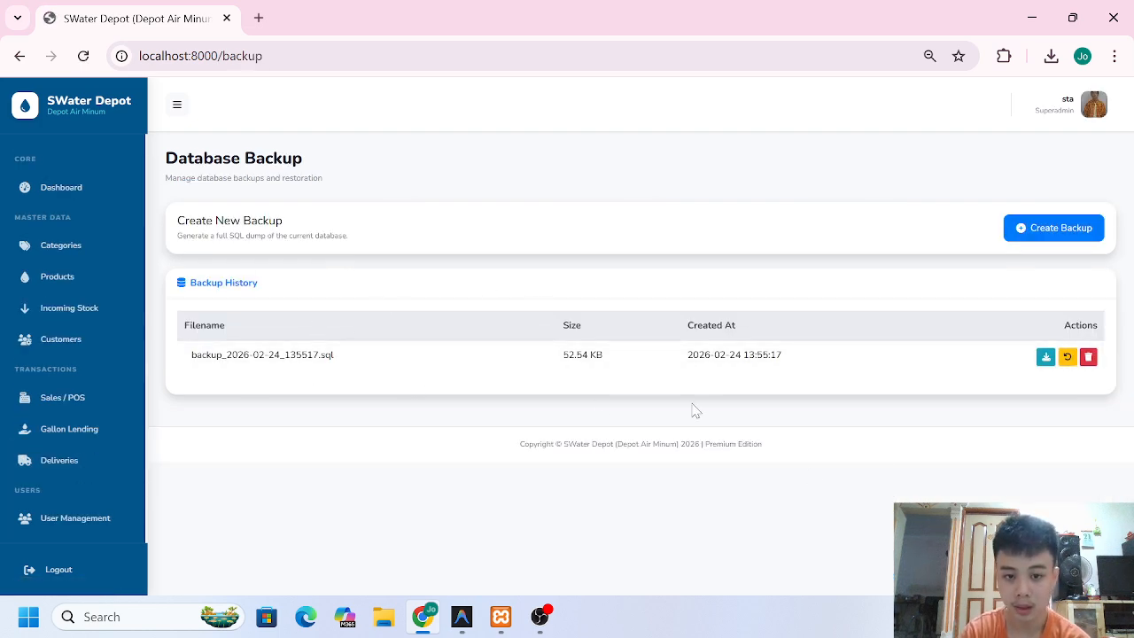
left_click(1088, 359)
key("Return")
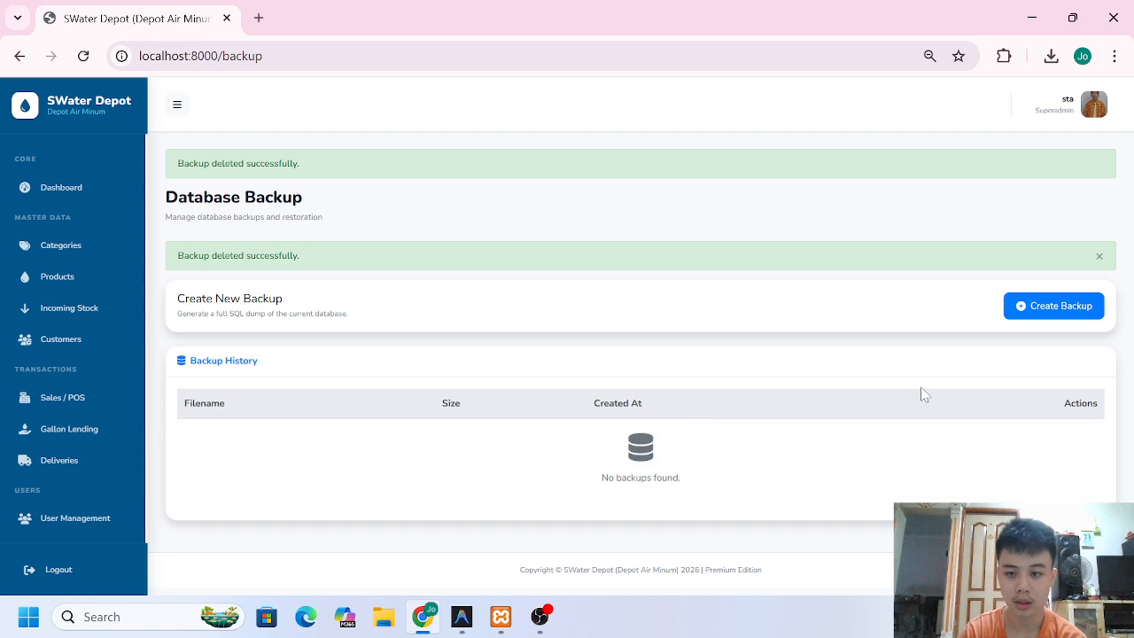
left_click(1053, 317)
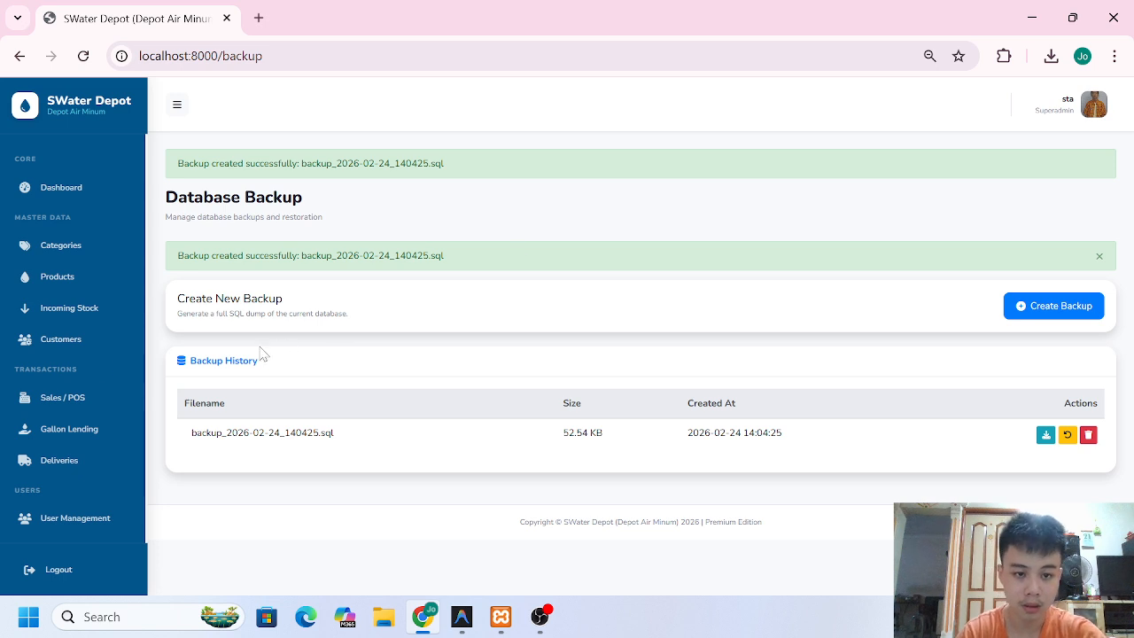
- Open Export & Import and try to upload a product import without choosing a CSV file
scroll(89, 399, "down", 2)
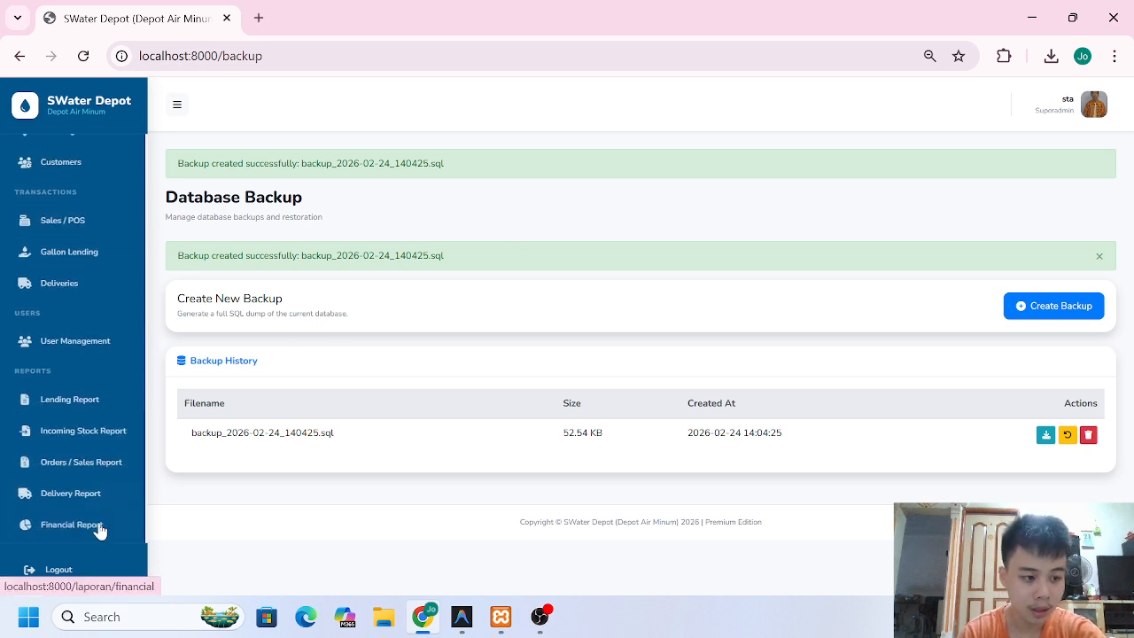
scroll(100, 530, "down", 4)
left_click(96, 521)
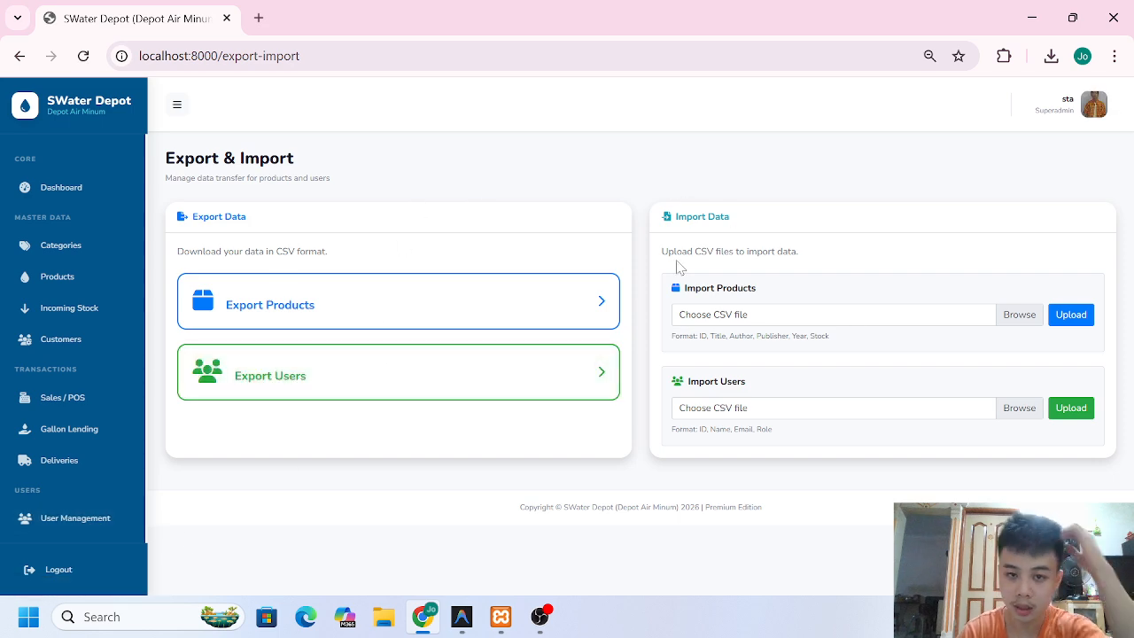
left_click(1092, 321)
left_click(1083, 323)
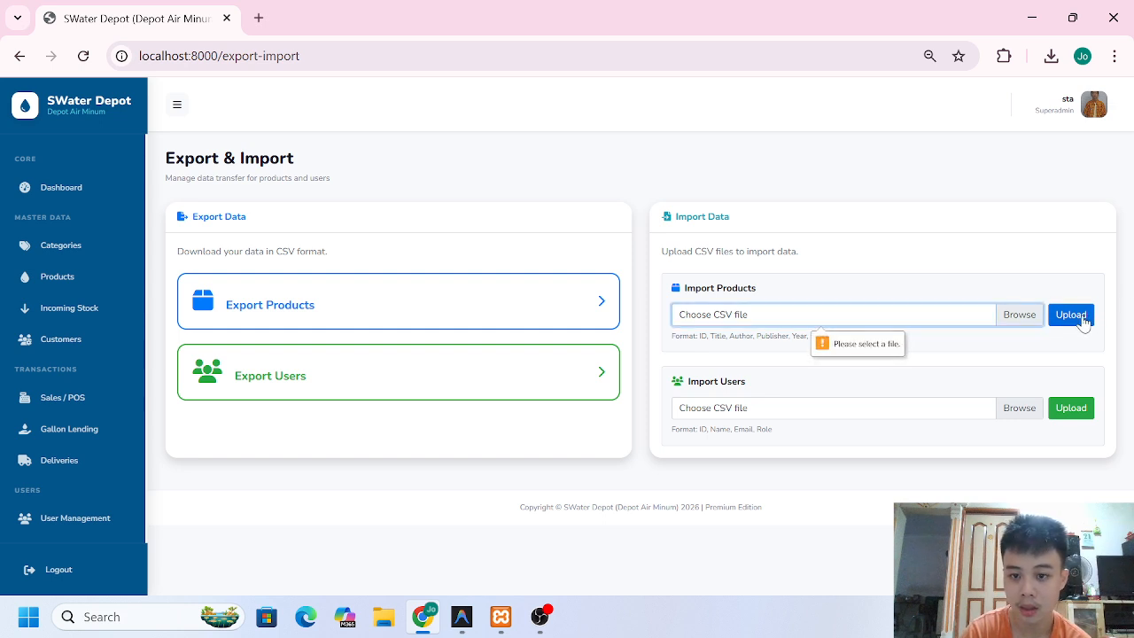
- Look for a product CSV in the Gallery, personal cloud and Pictures folders, cancel the selection, and try the user import without a file
left_click(1028, 321)
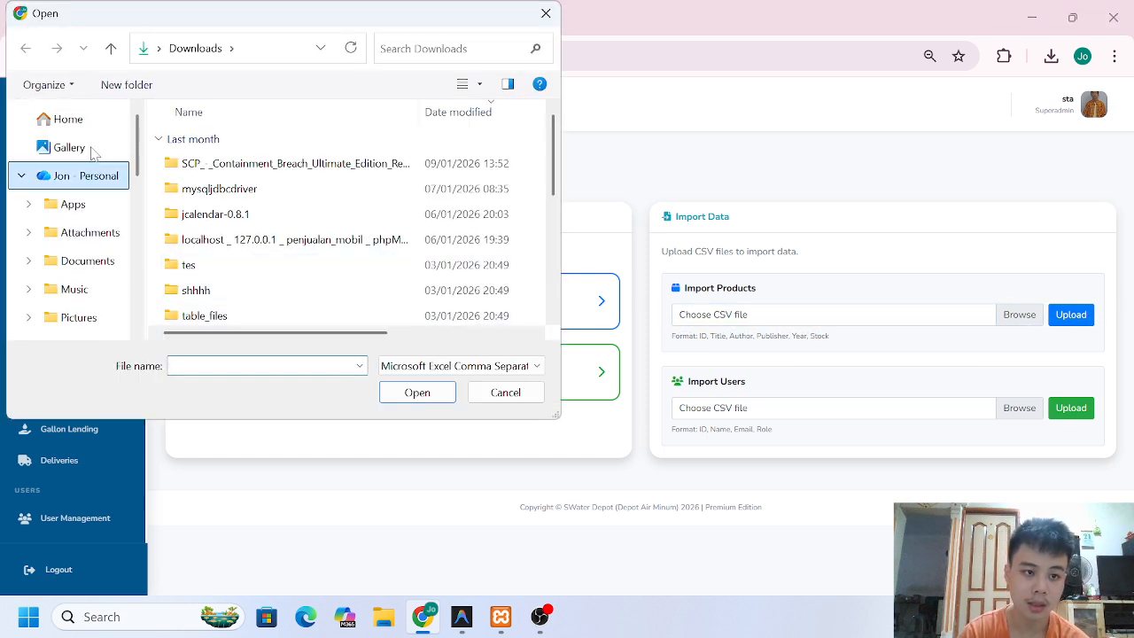
left_click(67, 148)
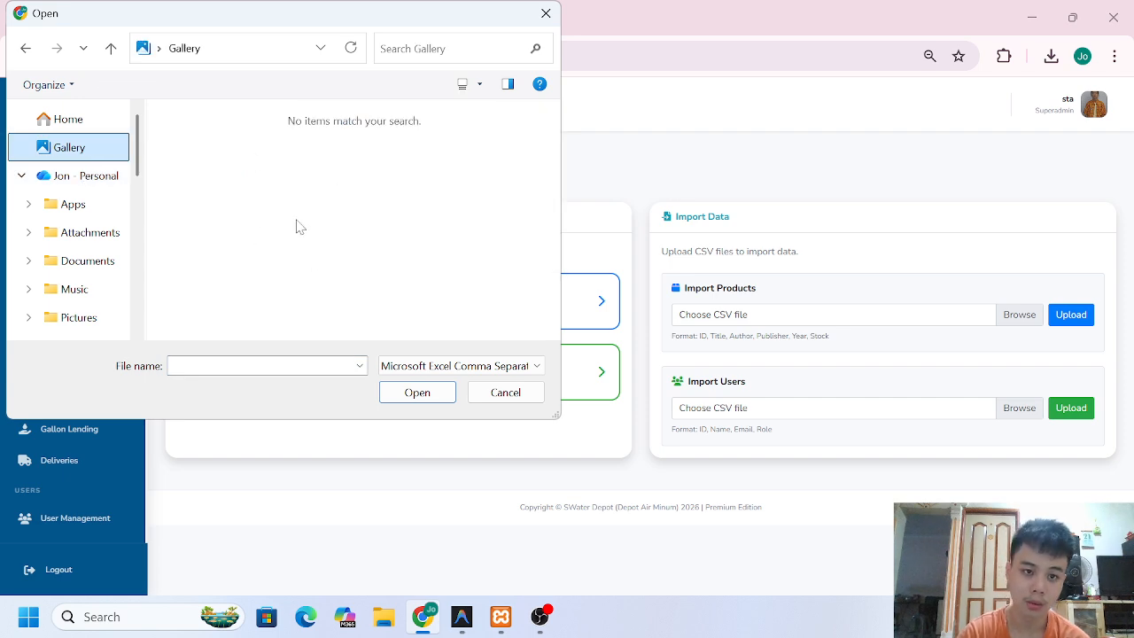
left_click(77, 175)
scroll(75, 217, "down", 3)
scroll(86, 226, "up", 2)
scroll(83, 257, "down", 1)
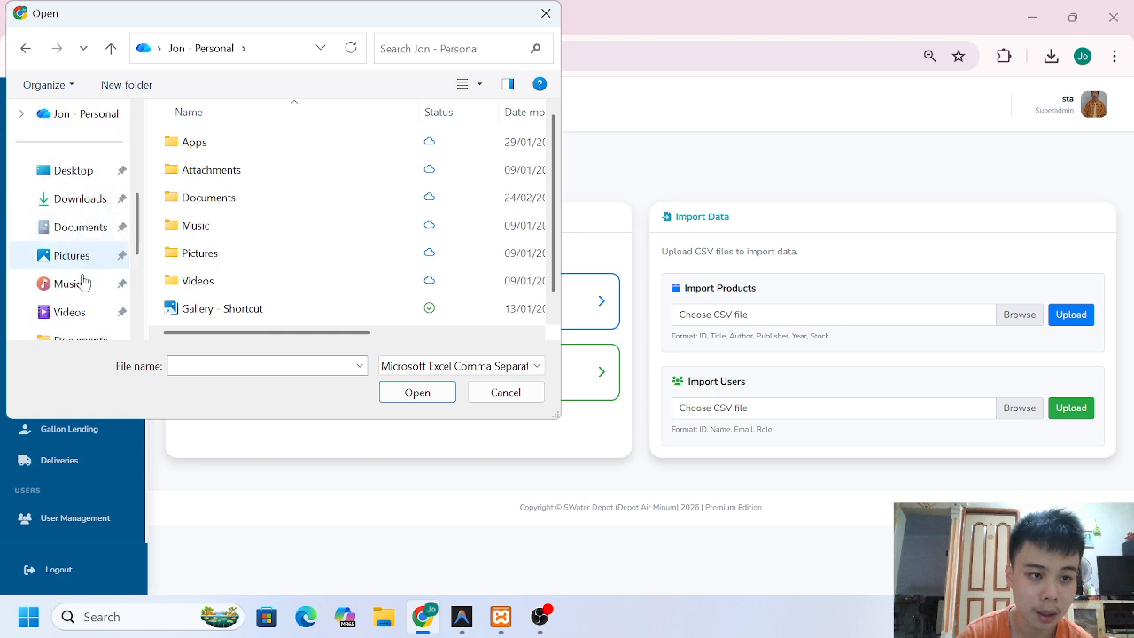
scroll(83, 282, "down", 1)
left_click(67, 286)
left_click(71, 227)
double_click(235, 164)
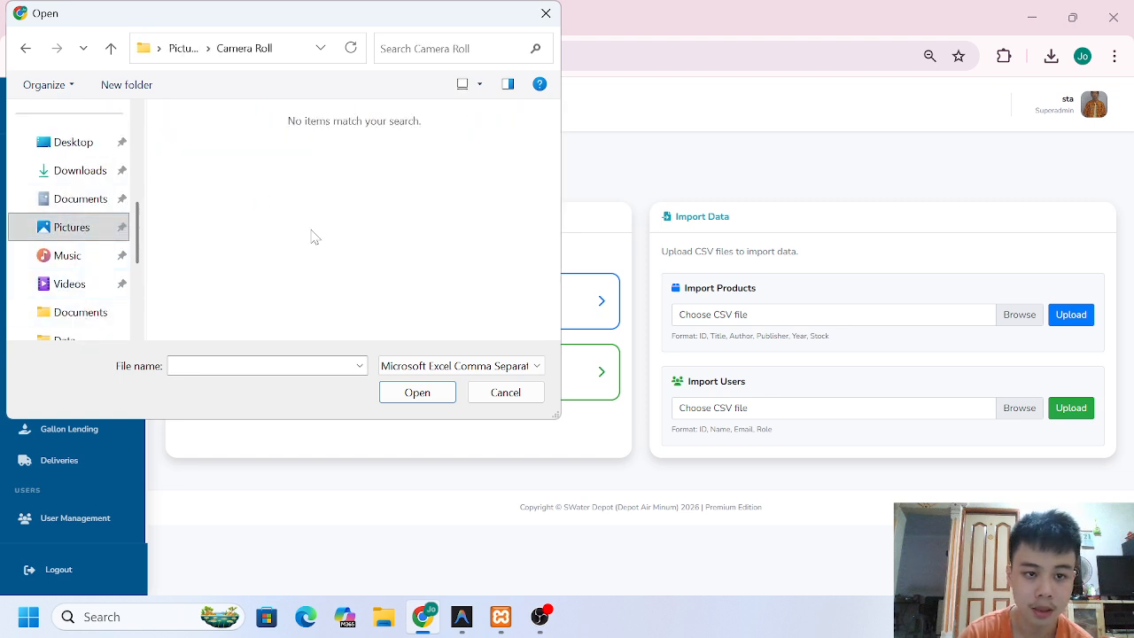
left_click(544, 12)
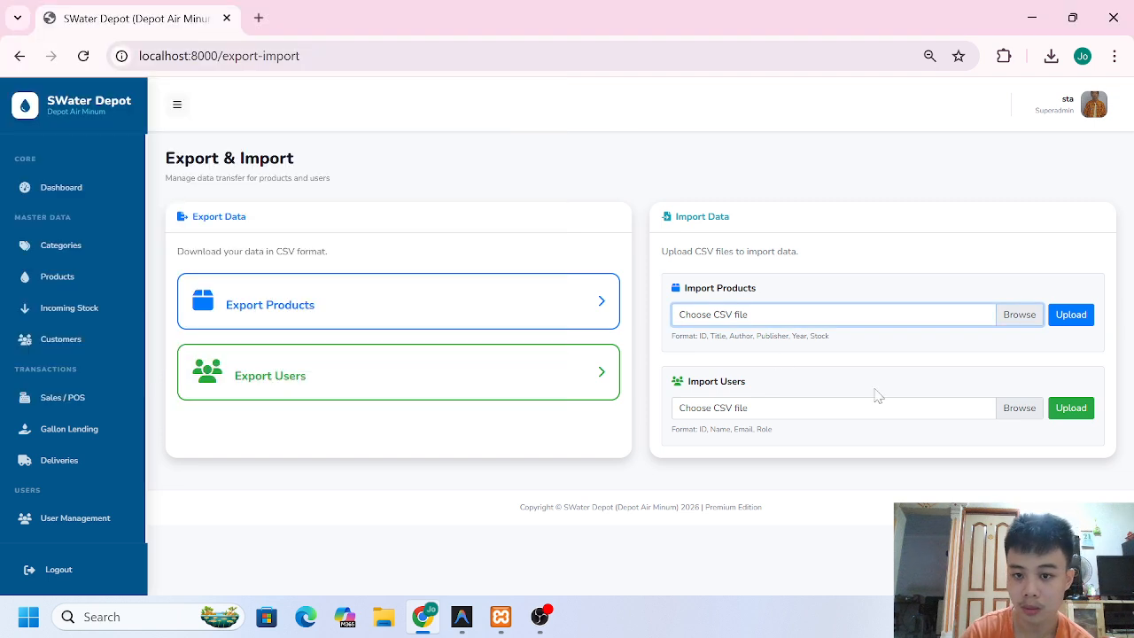
left_click(1072, 409)
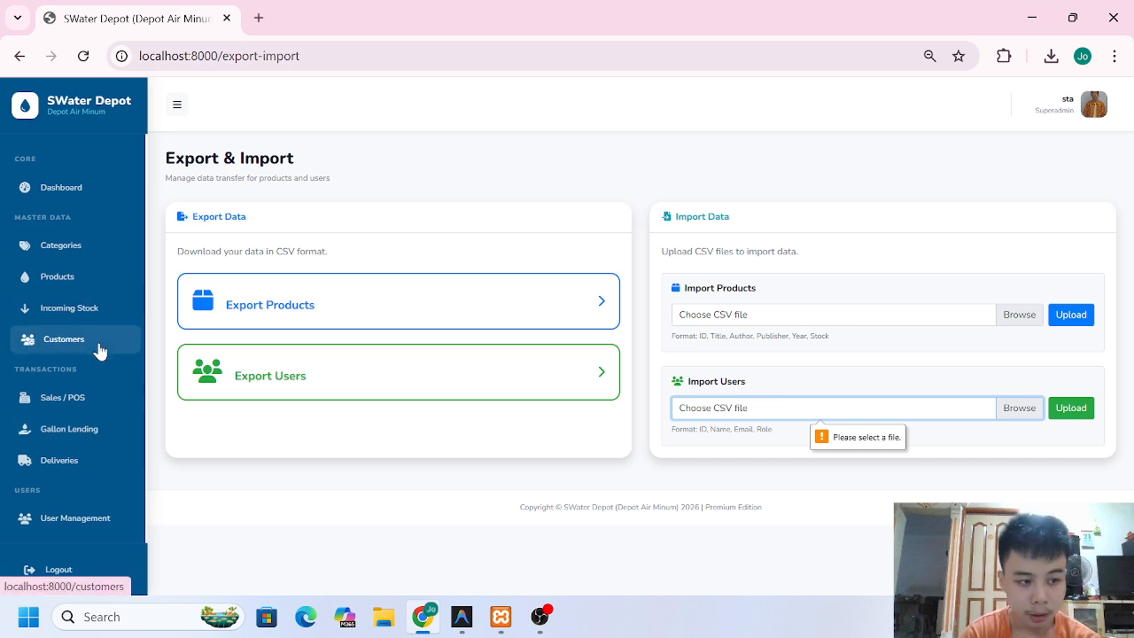
- Review the monthly bar charts in Charts & Analytics and the profit and loss statement in the Financial Report
scroll(100, 352, "down", 4)
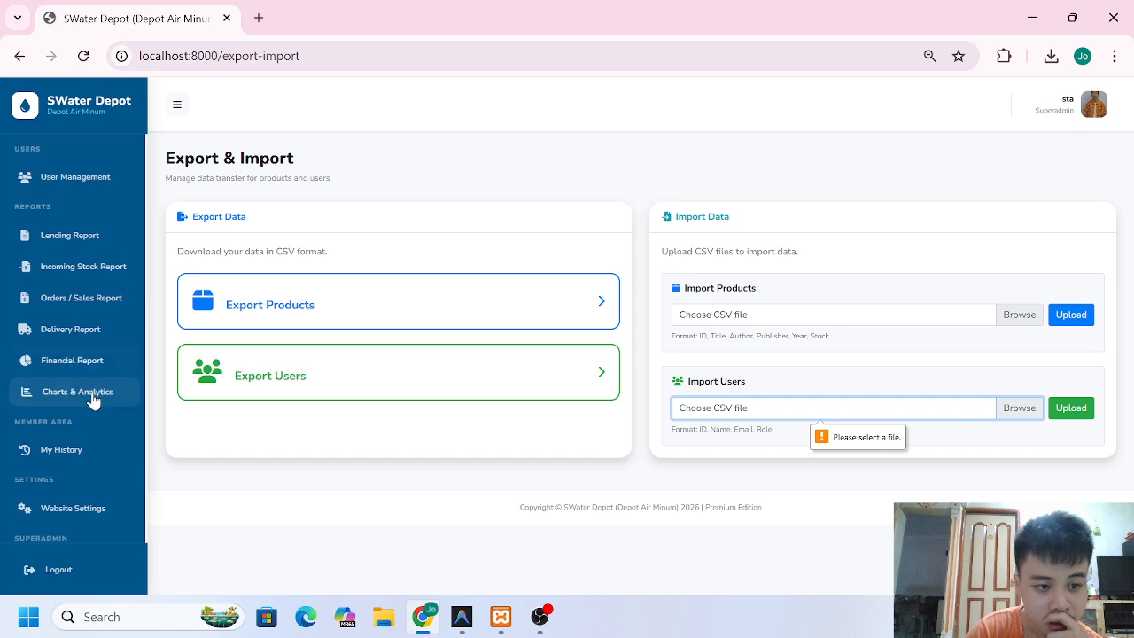
left_click(93, 399)
scroll(385, 375, "down", 2)
scroll(197, 413, "up", 1)
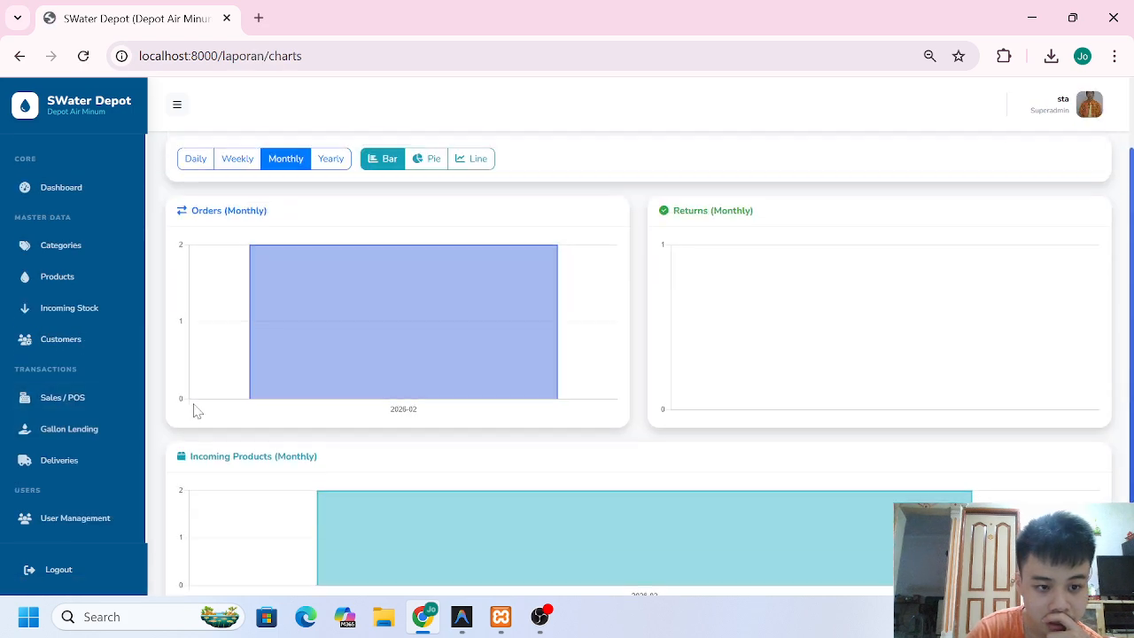
left_click(88, 351)
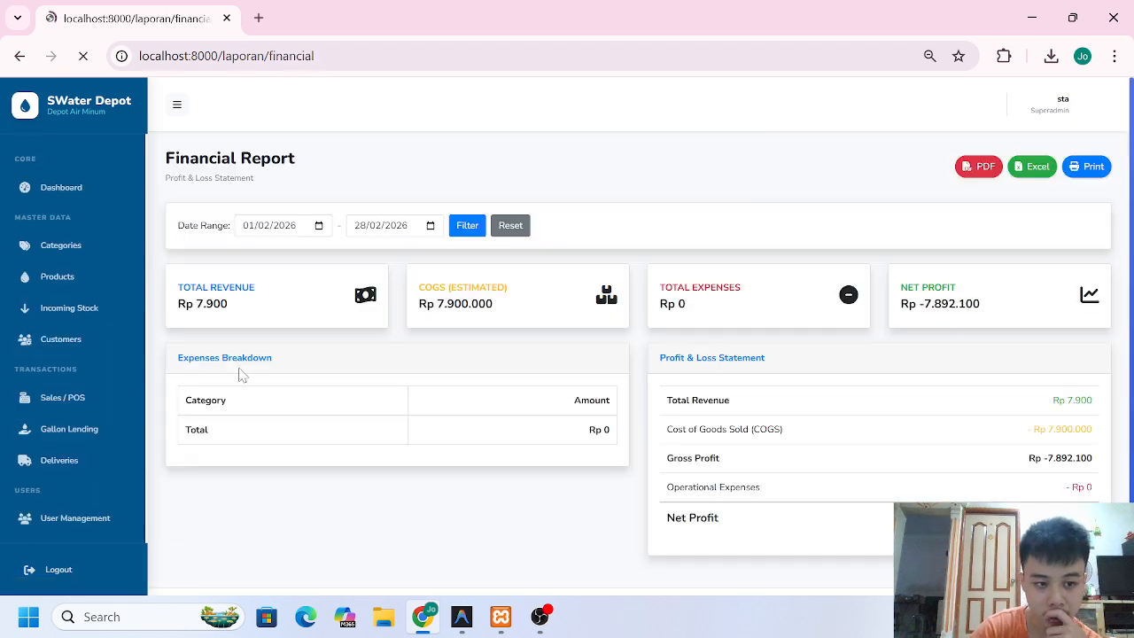
scroll(98, 408, "down", 3)
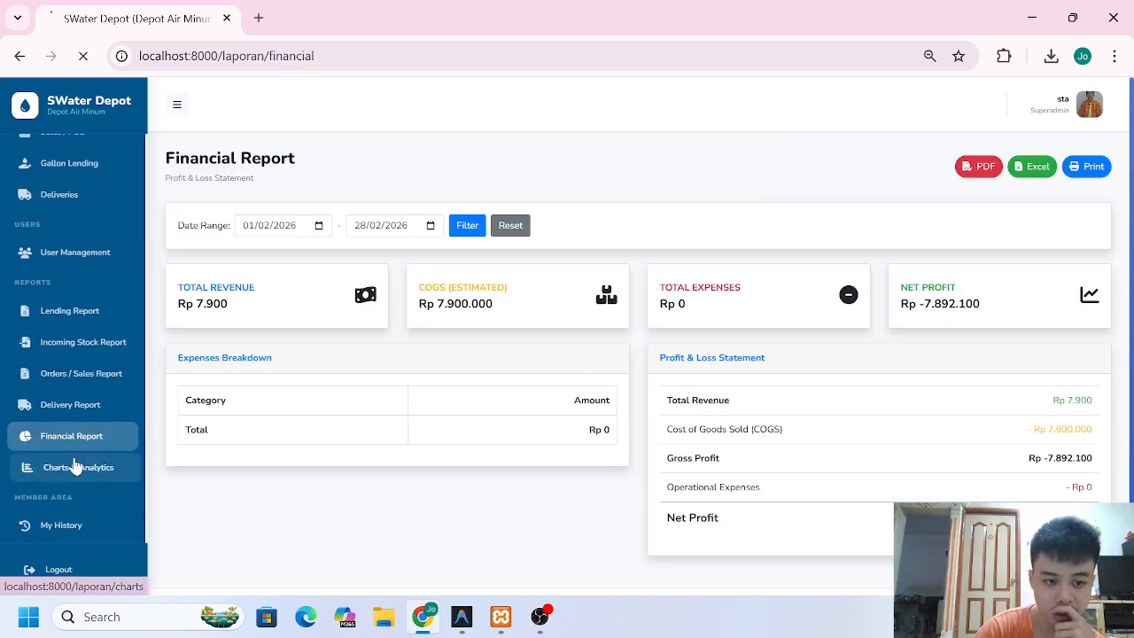
left_click(75, 467)
scroll(529, 316, "down", 2)
scroll(514, 331, "up", 1)
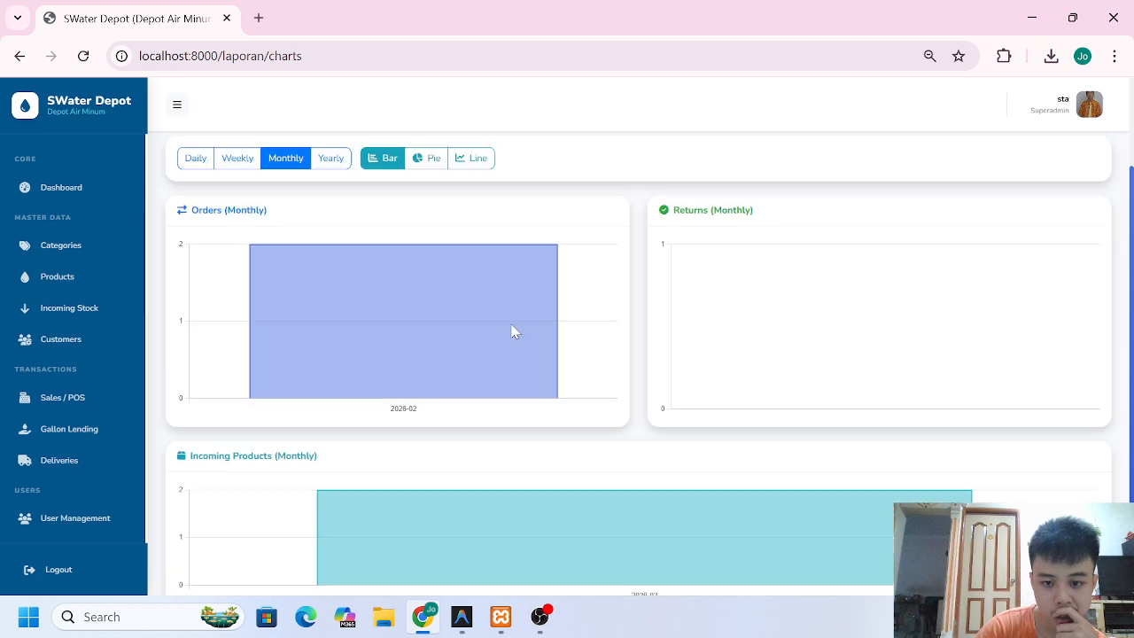
scroll(523, 319, "up", 1)
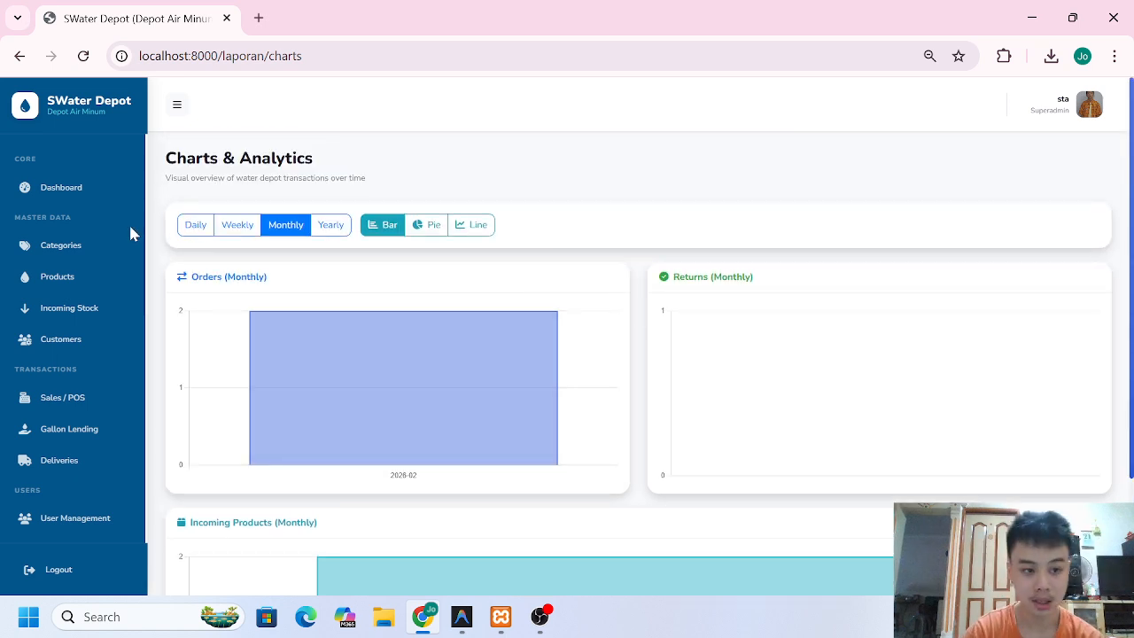
- Review the master data pages for Products, Incoming Stock and Customers
left_click(93, 257)
left_click(96, 284)
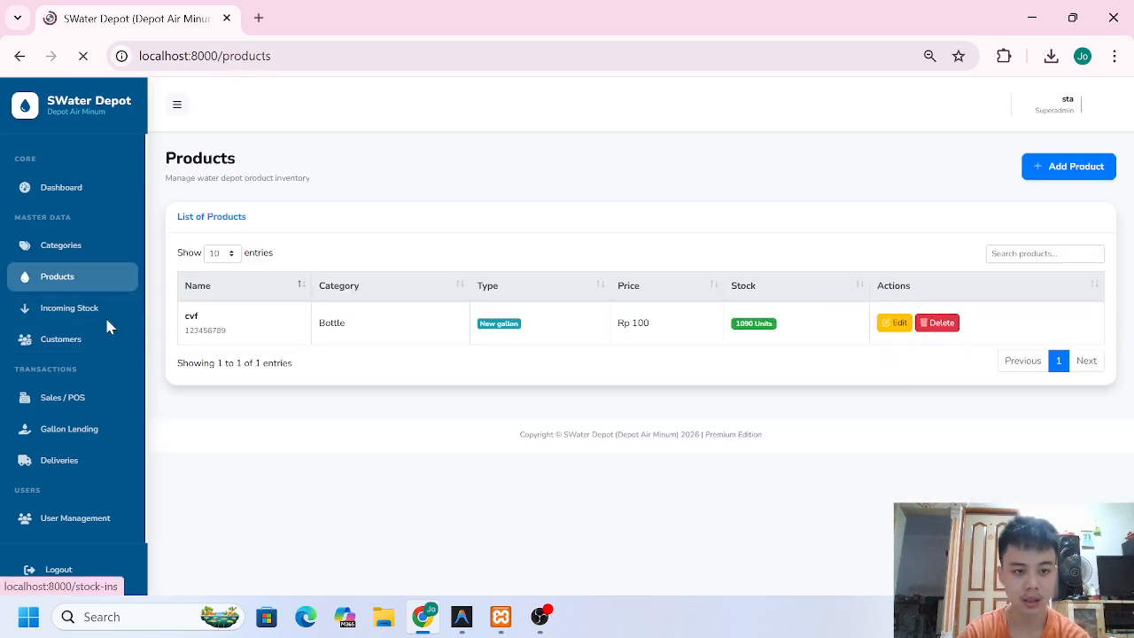
left_click(104, 312)
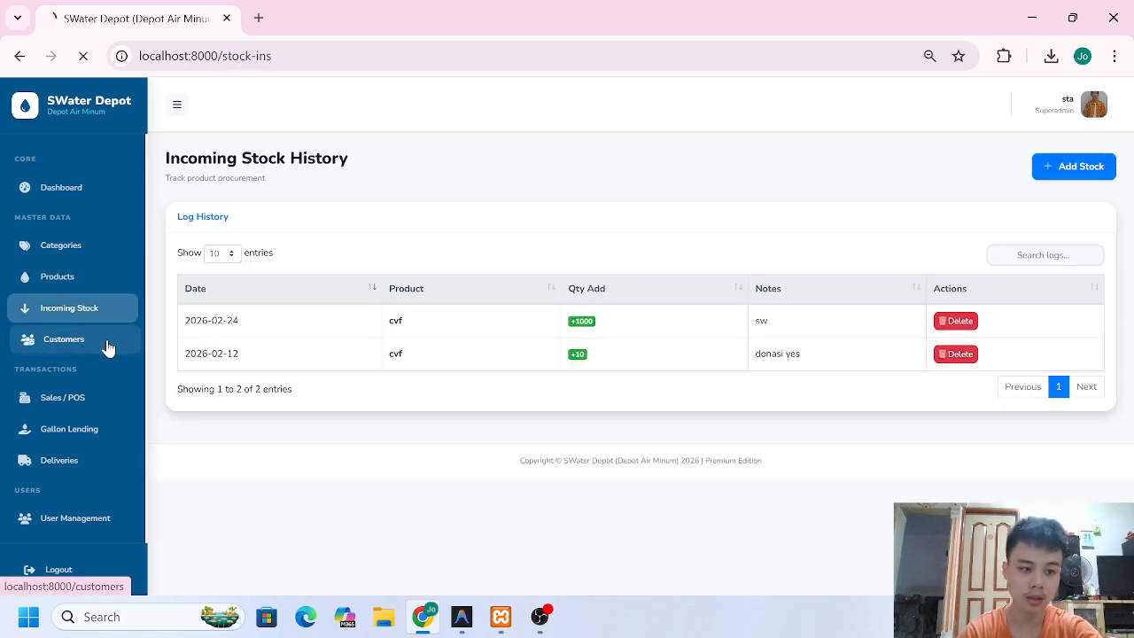
left_click(107, 348)
- Review the active deliveries in Delivery Management and the transaction history in Gallon Lending
scroll(110, 352, "down", 2)
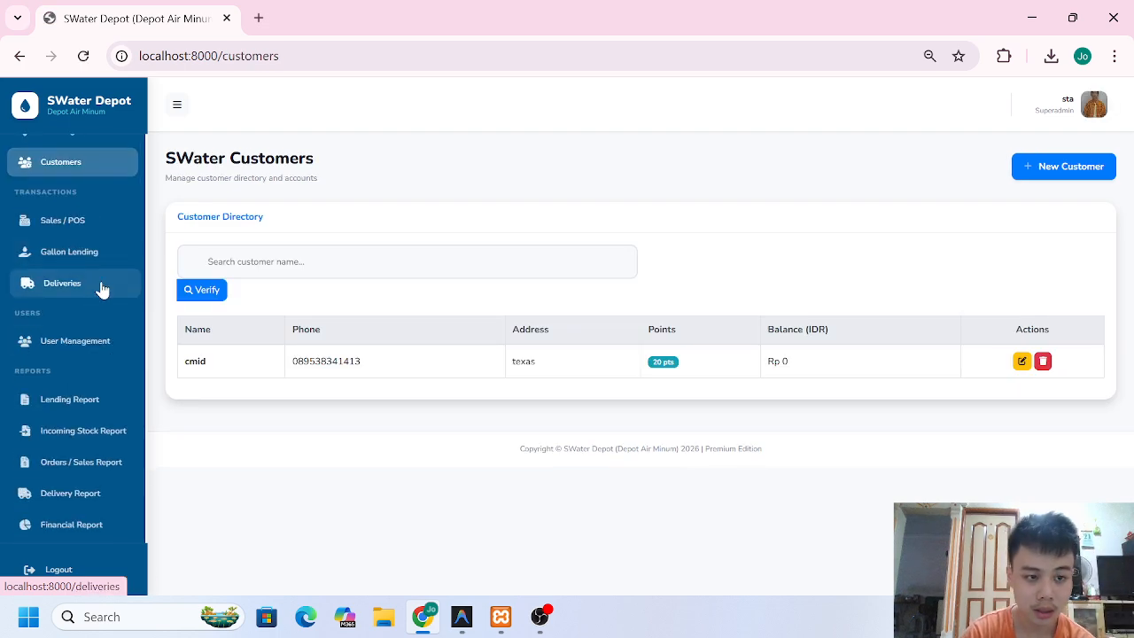
left_click(91, 285)
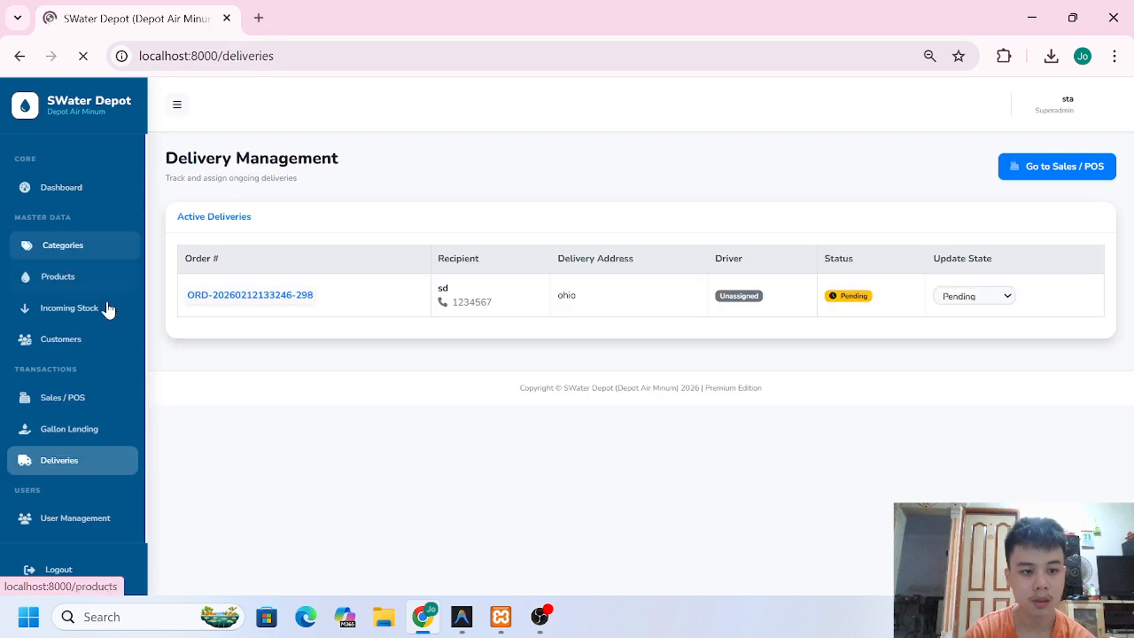
left_click(104, 432)
- Review the list of users and roles in User Management, and open the Lending Report
scroll(99, 360, "down", 3)
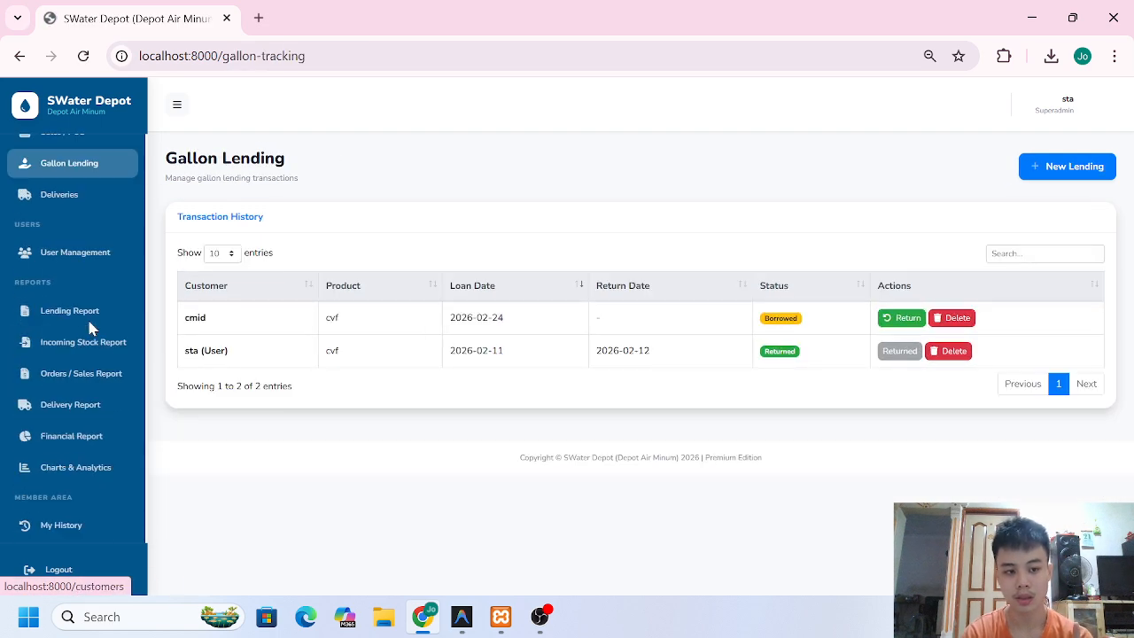
left_click(88, 254)
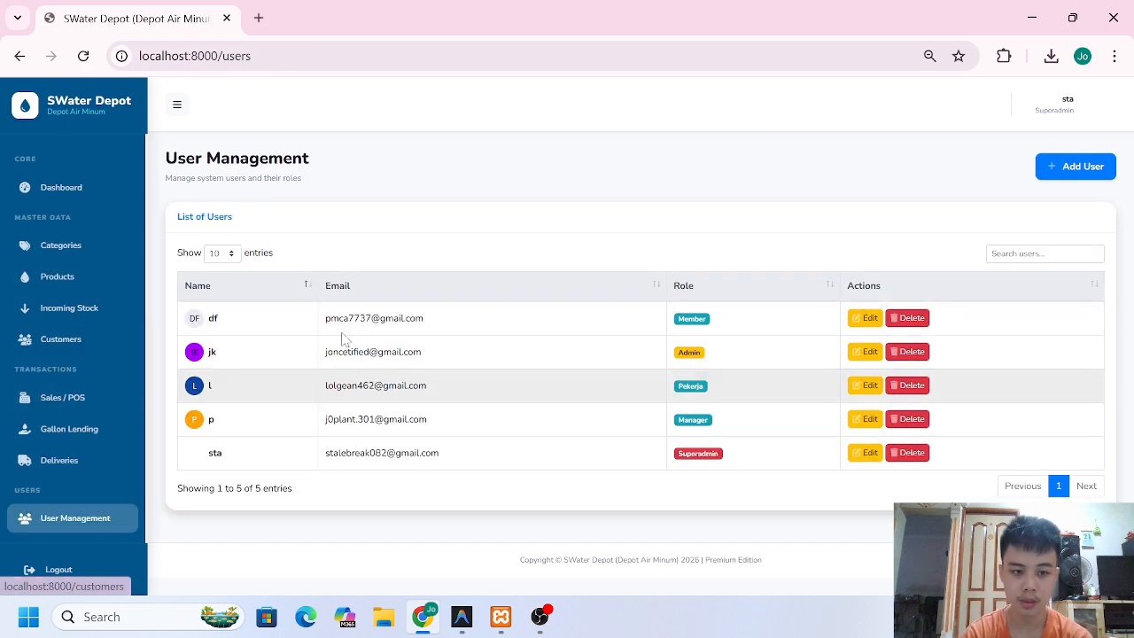
scroll(88, 344, "down", 5)
scroll(91, 346, "up", 2)
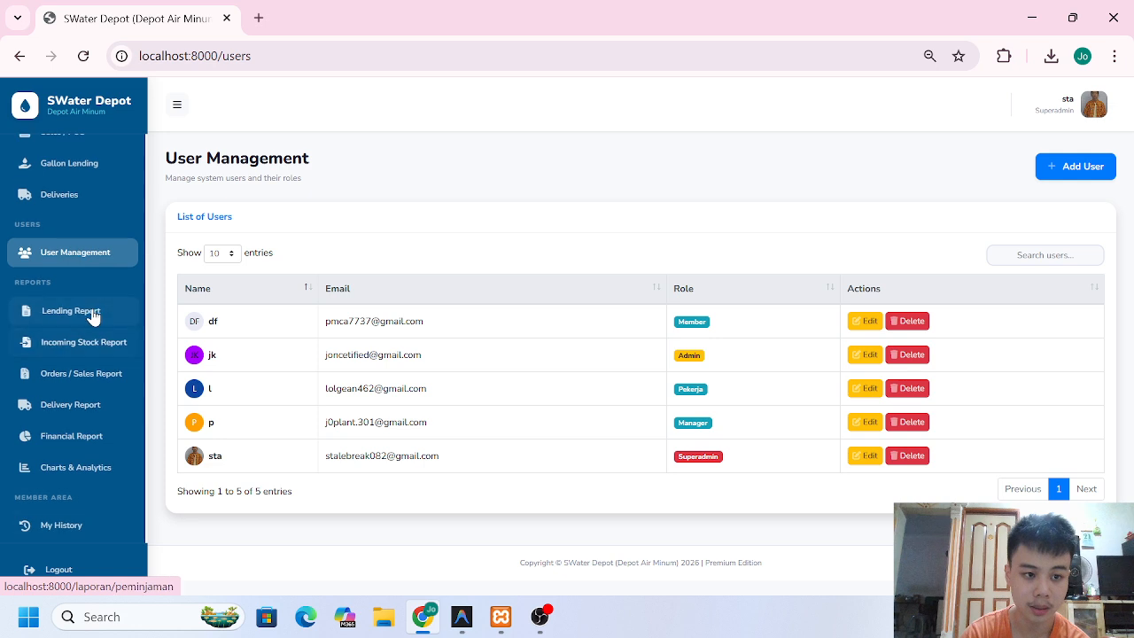
left_click(93, 315)
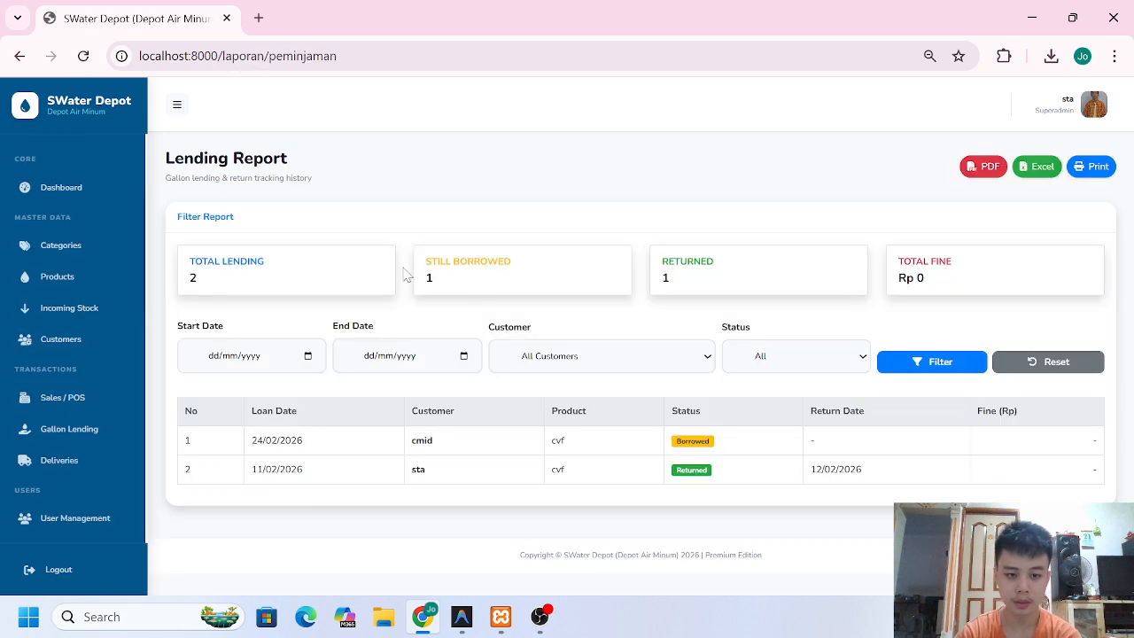
- Open the downloaded delivery report laporan_pengiriman.xlsx in Excel, examine the worksheet, and close the workbook
scroll(68, 316, "down", 2)
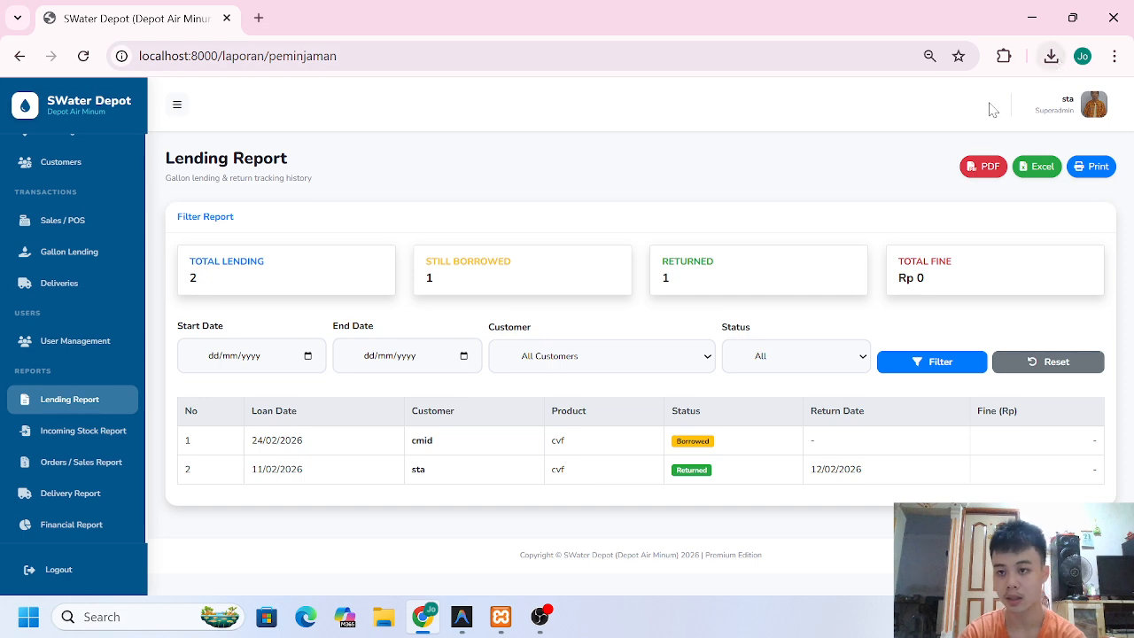
left_click(1052, 56)
left_click(877, 153)
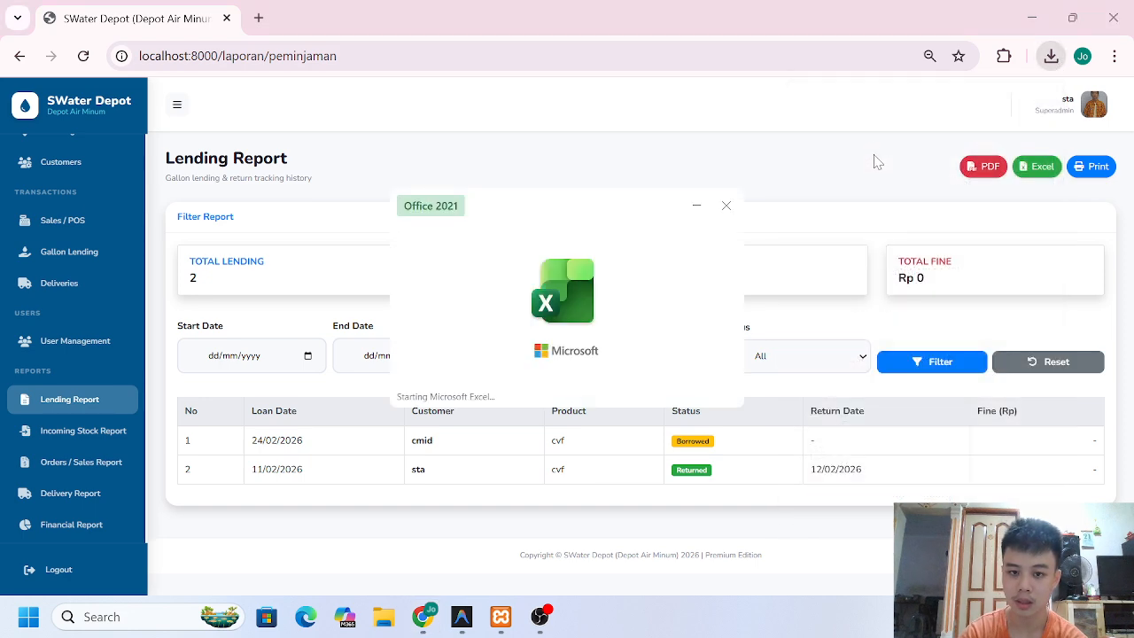
scroll(333, 376, "down", 2)
scroll(333, 376, "up", 2)
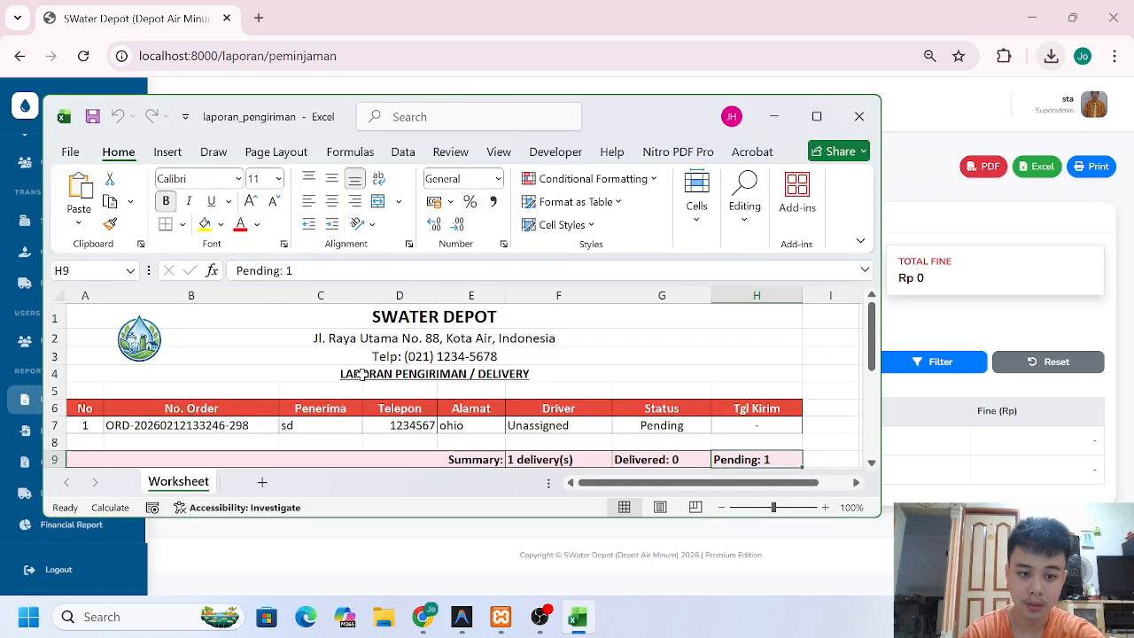
scroll(389, 352, "down", 2)
scroll(632, 357, "up", 2)
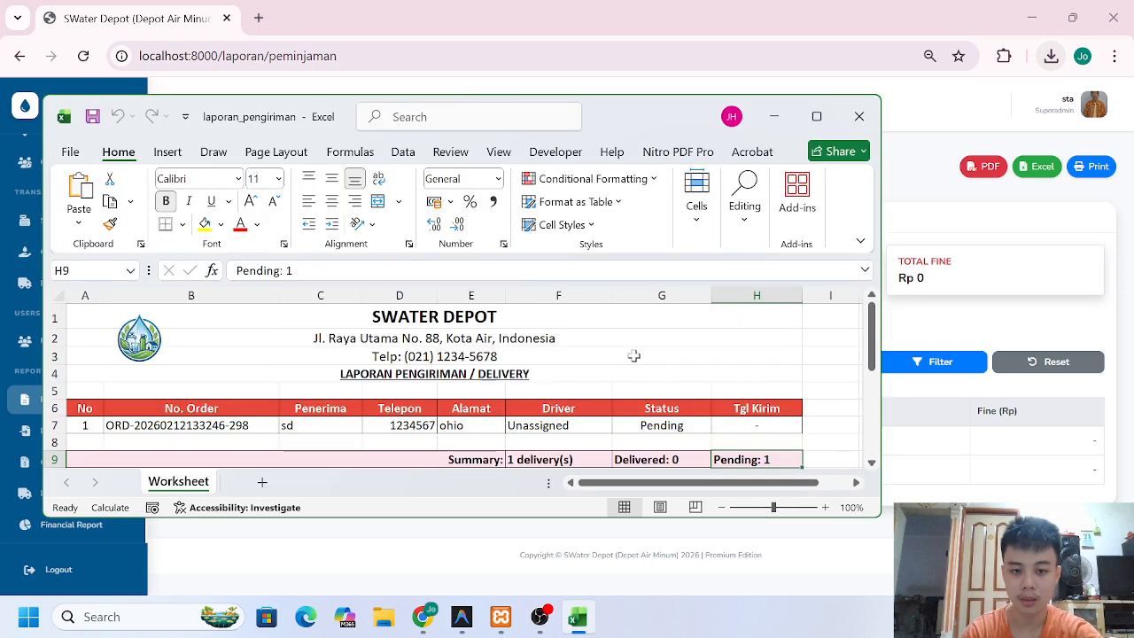
left_click(859, 116)
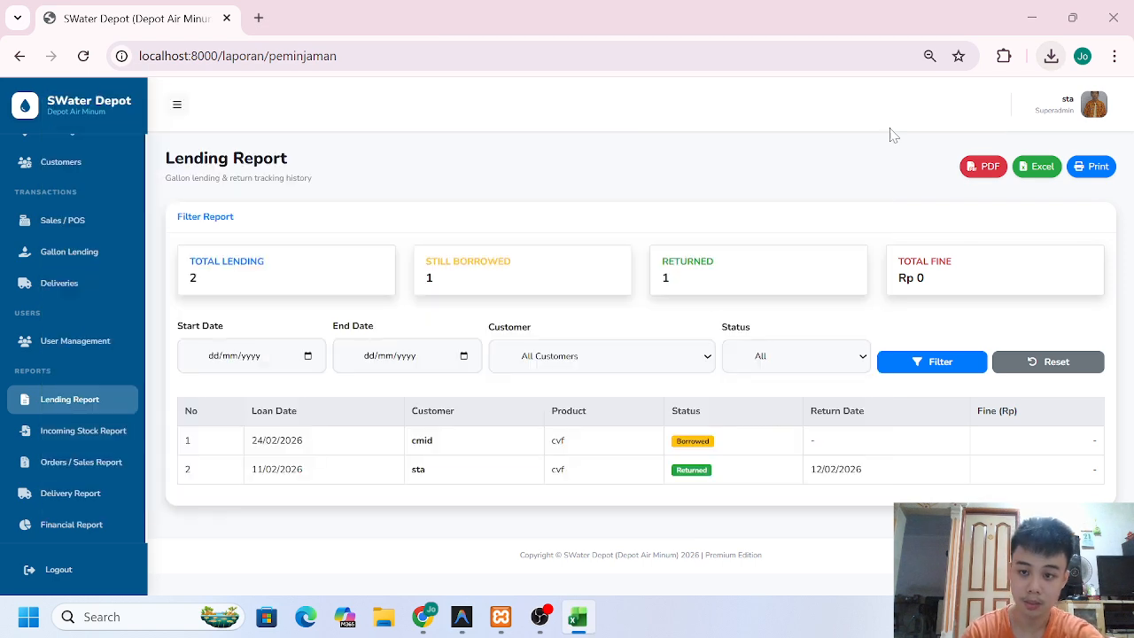
- Open the previously downloaded laporan_peminjaman (1).pdf, examine the gallon lending report, and close it
left_click(1051, 56)
left_click(886, 177)
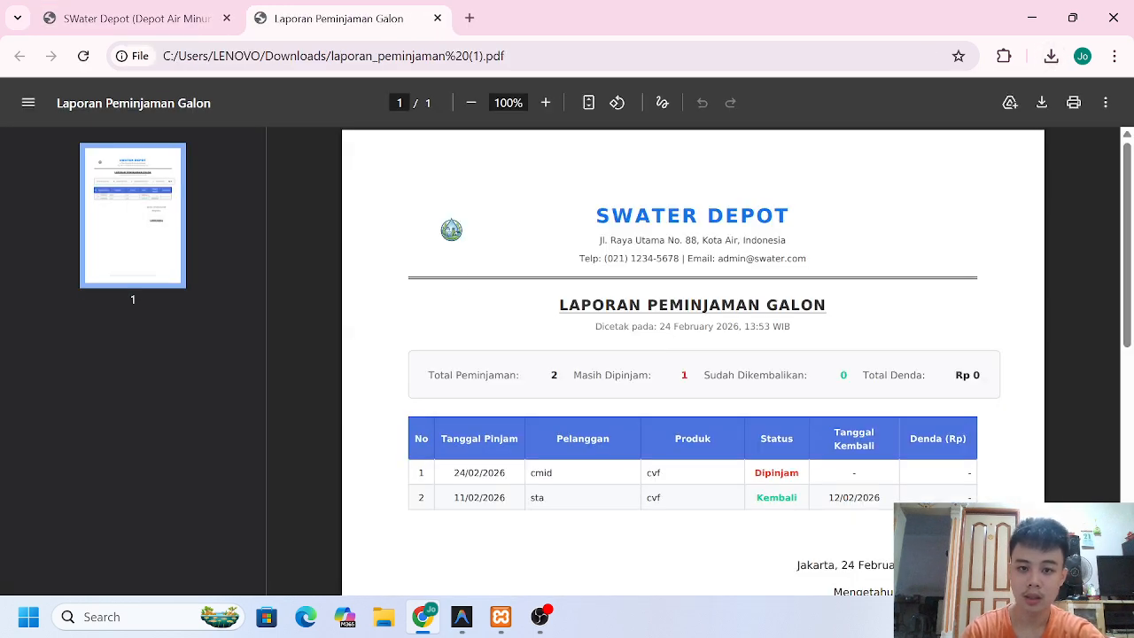
scroll(693, 354, "down", 2)
scroll(693, 354, "up", 2)
left_click(437, 18)
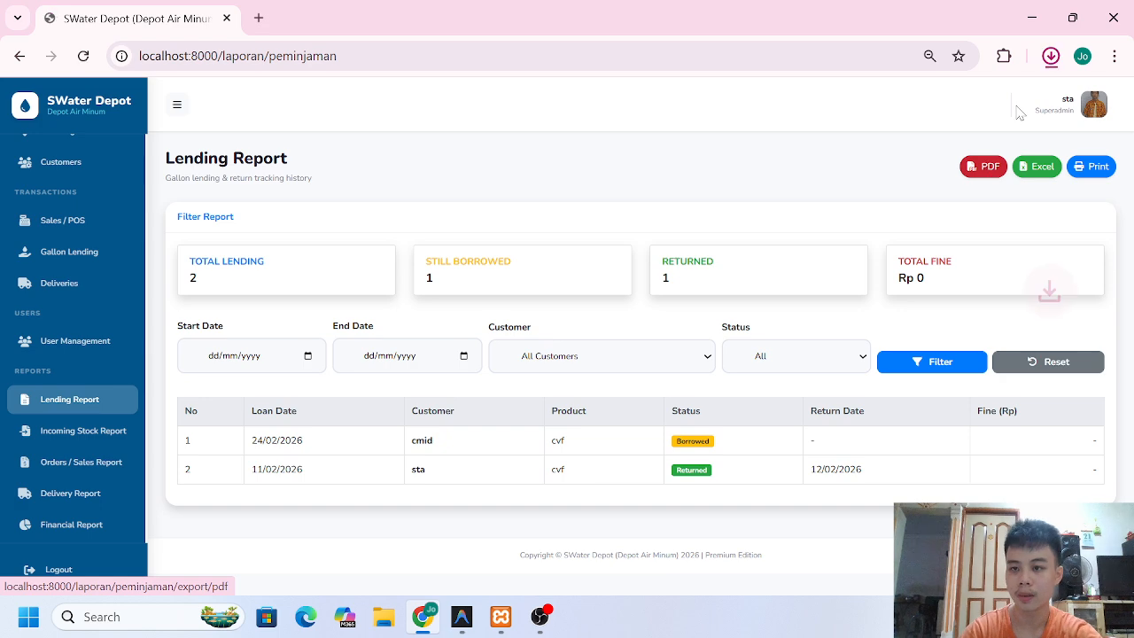
- Export the Lending Report as a PDF, view the downloaded laporan_peminjaman (2).pdf, and close it
left_click(842, 100)
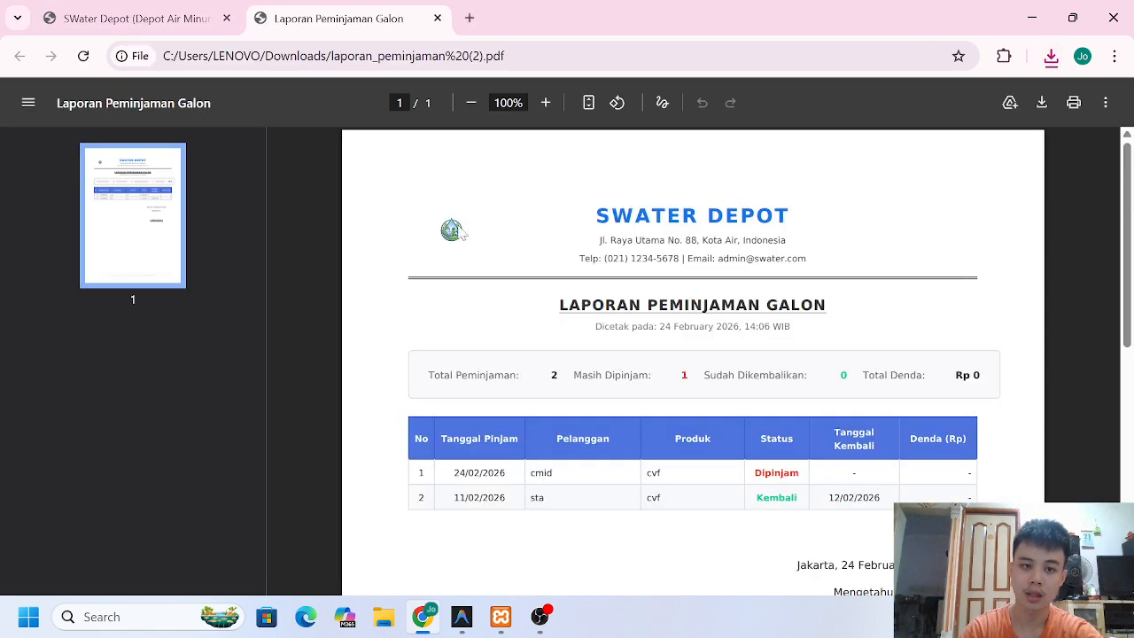
left_click(1051, 58)
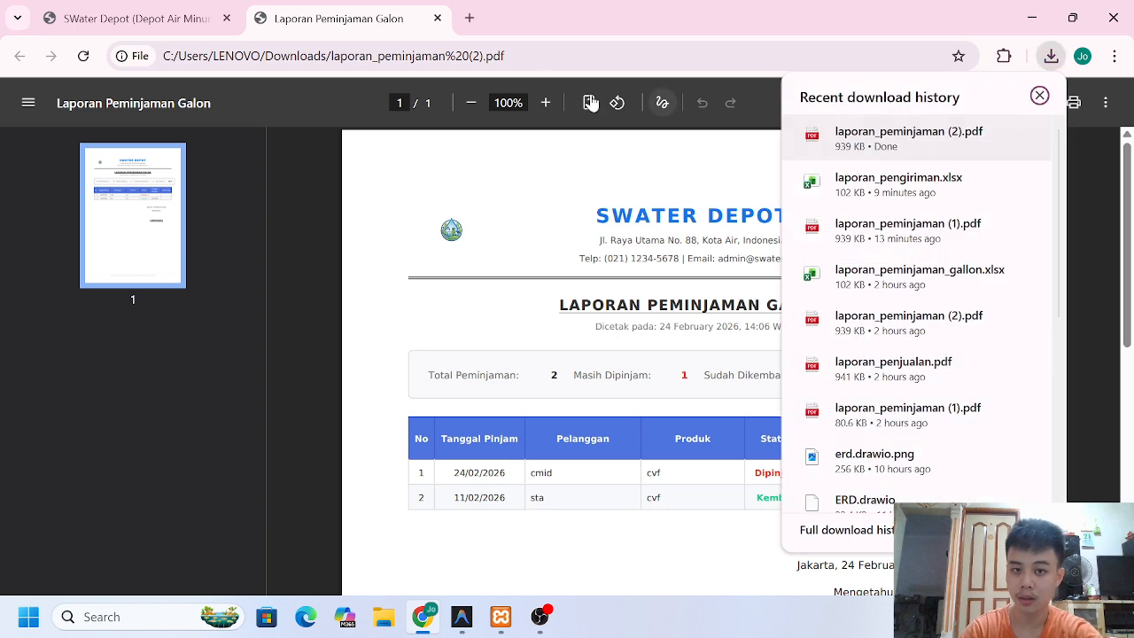
left_click(437, 18)
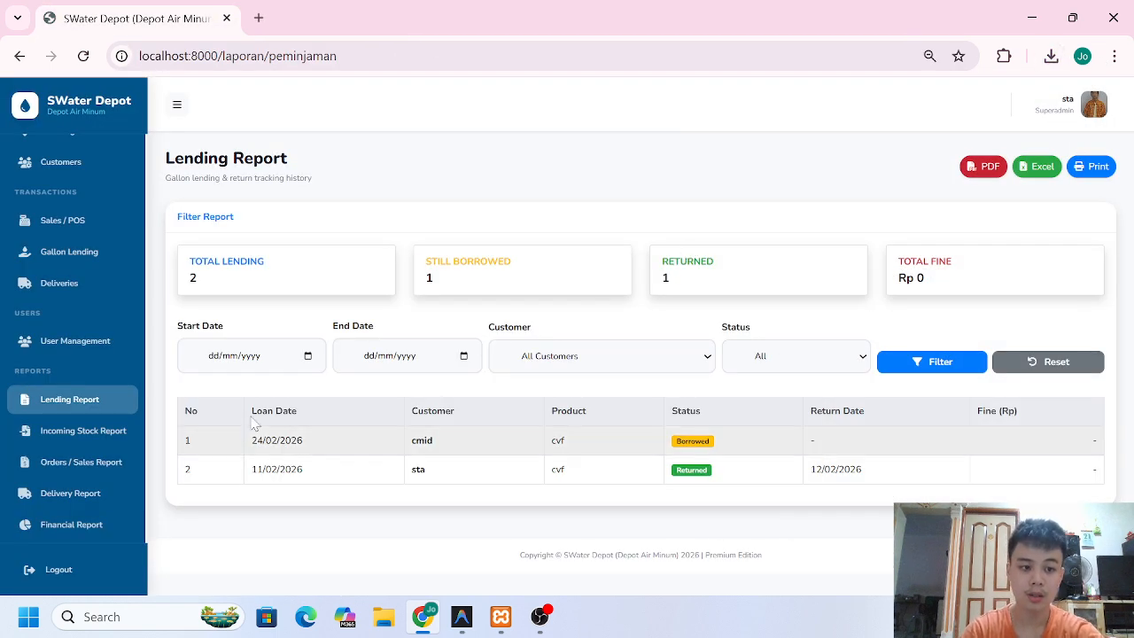
- Review the product stock additions in the Incoming Stock Report, and open Website Settings
left_click(97, 426)
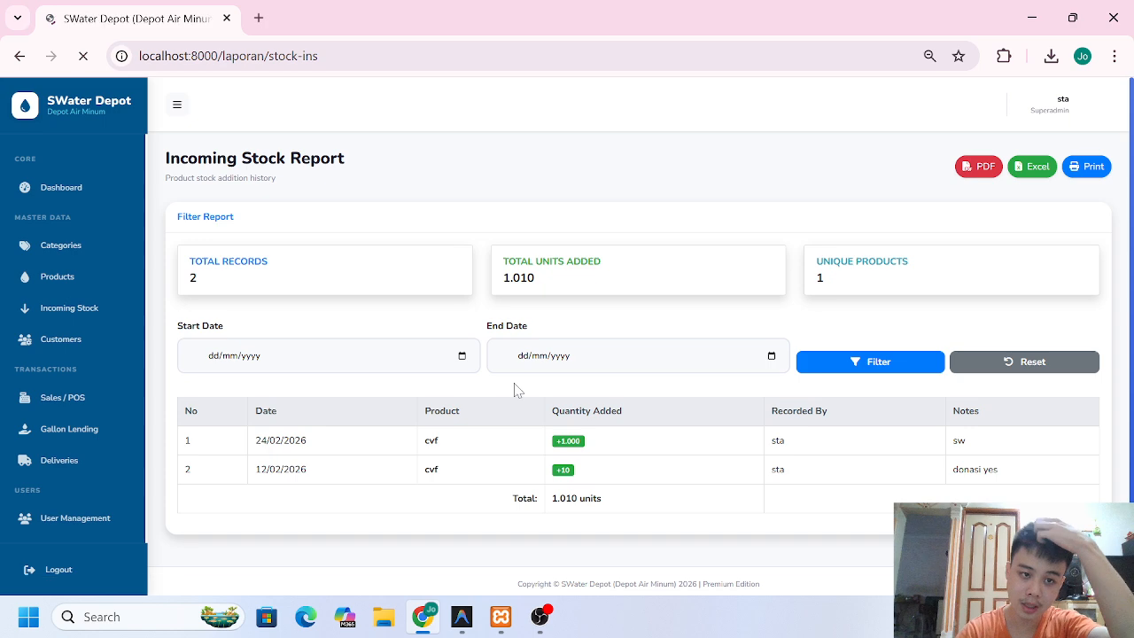
scroll(111, 343, "down", 2)
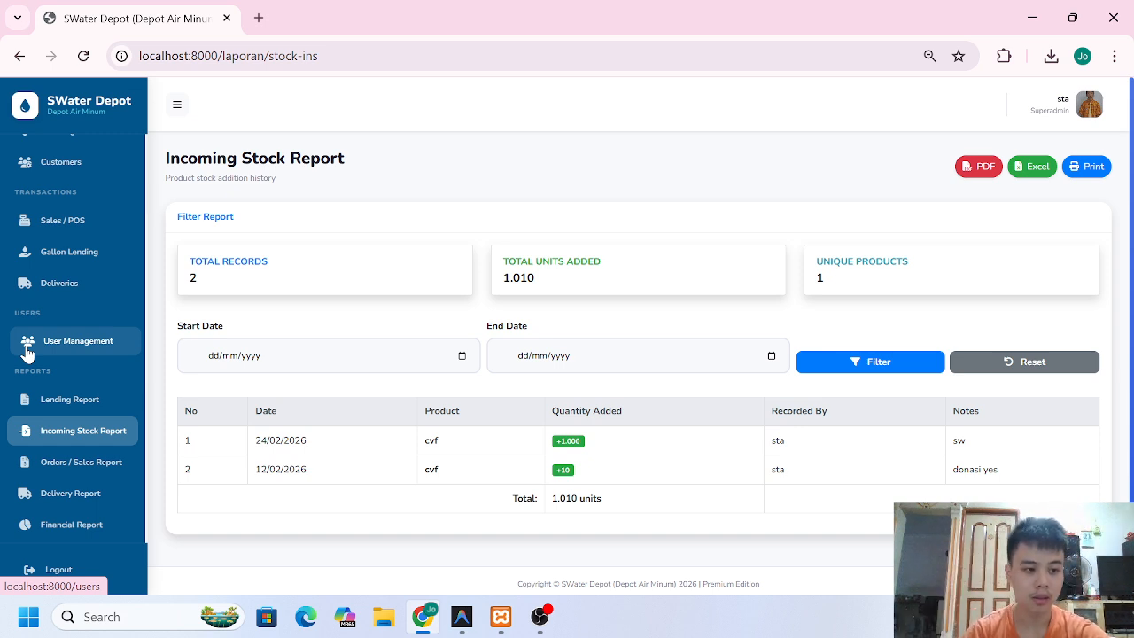
scroll(29, 352, "down", 4)
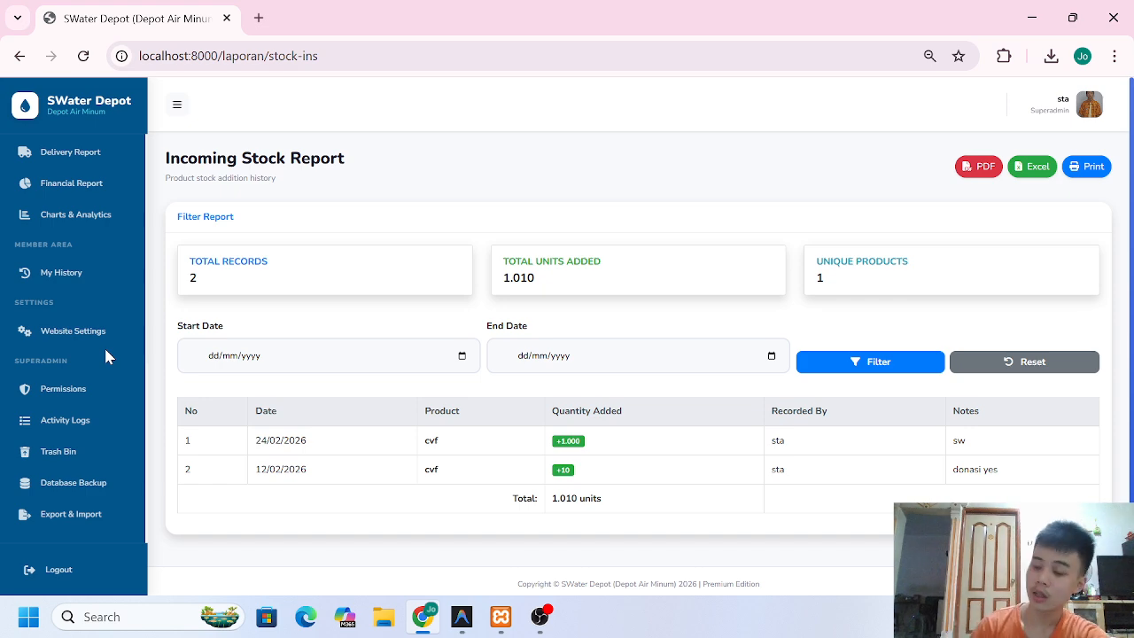
scroll(106, 354, "down", 1)
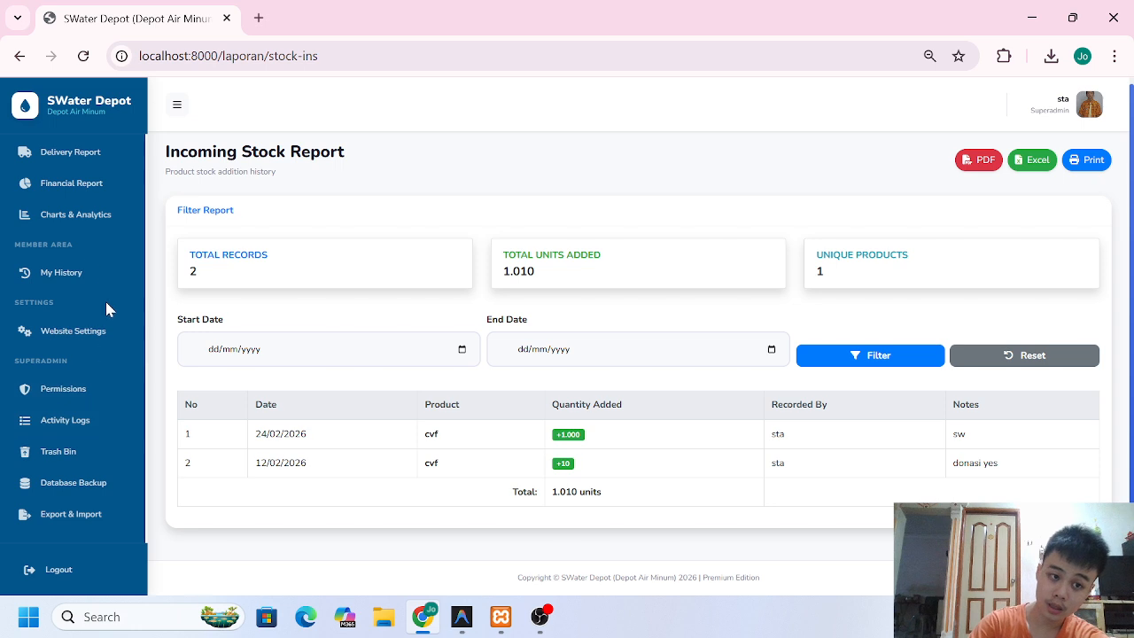
left_click(61, 185)
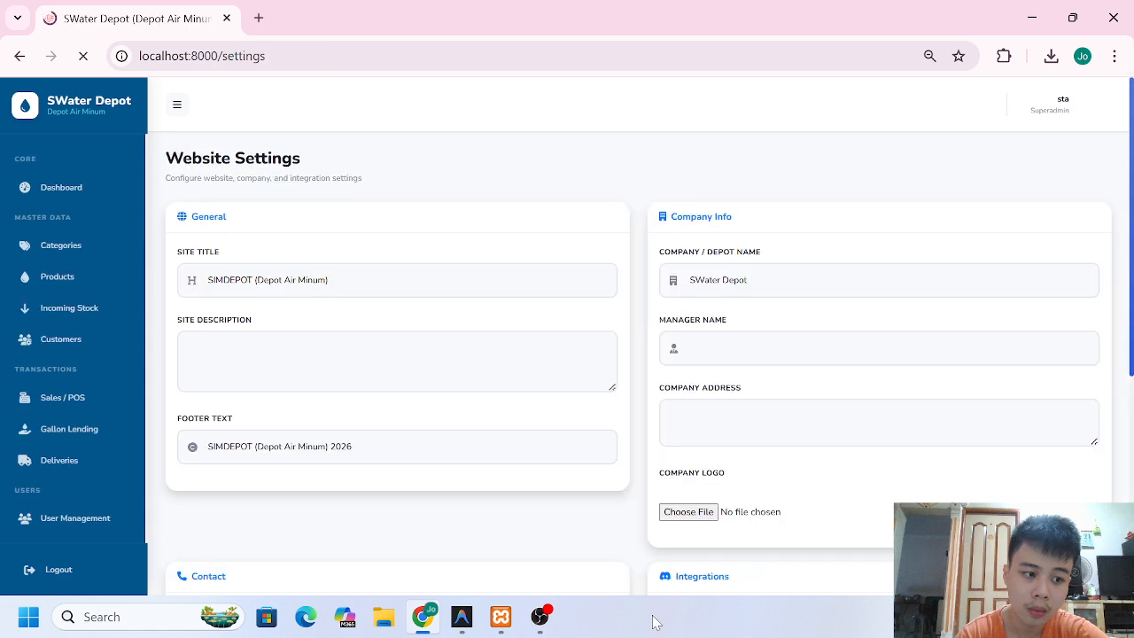
- Open Charts & Analytics and examine the monthly bar charts for orders, returns and incoming products
scroll(64, 365, "down", 1)
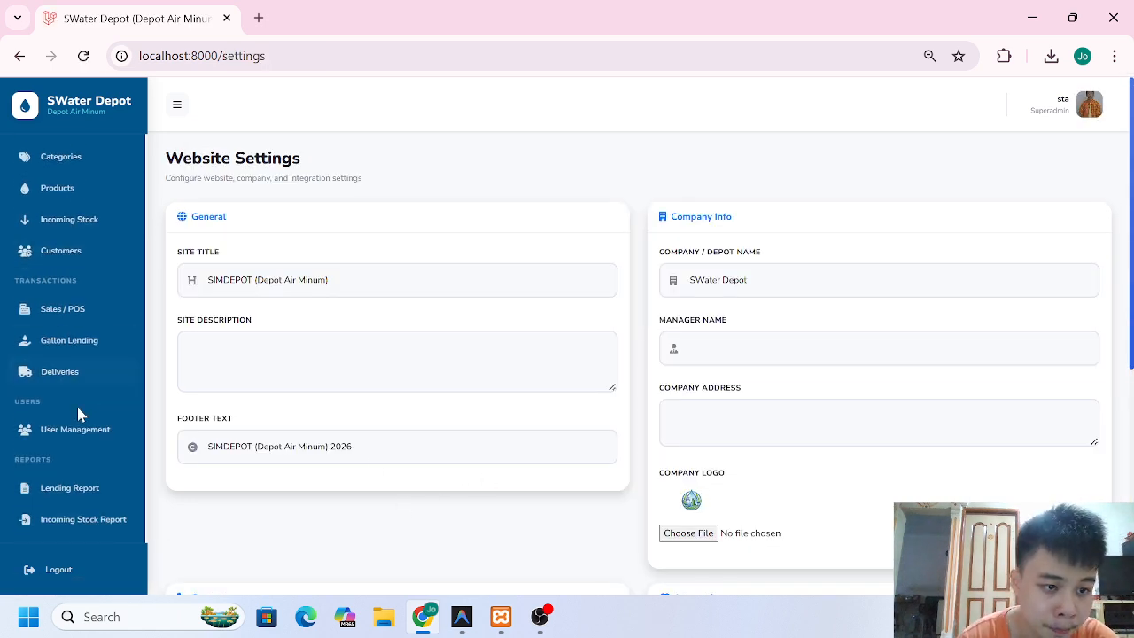
scroll(79, 413, "down", 2)
left_click(75, 467)
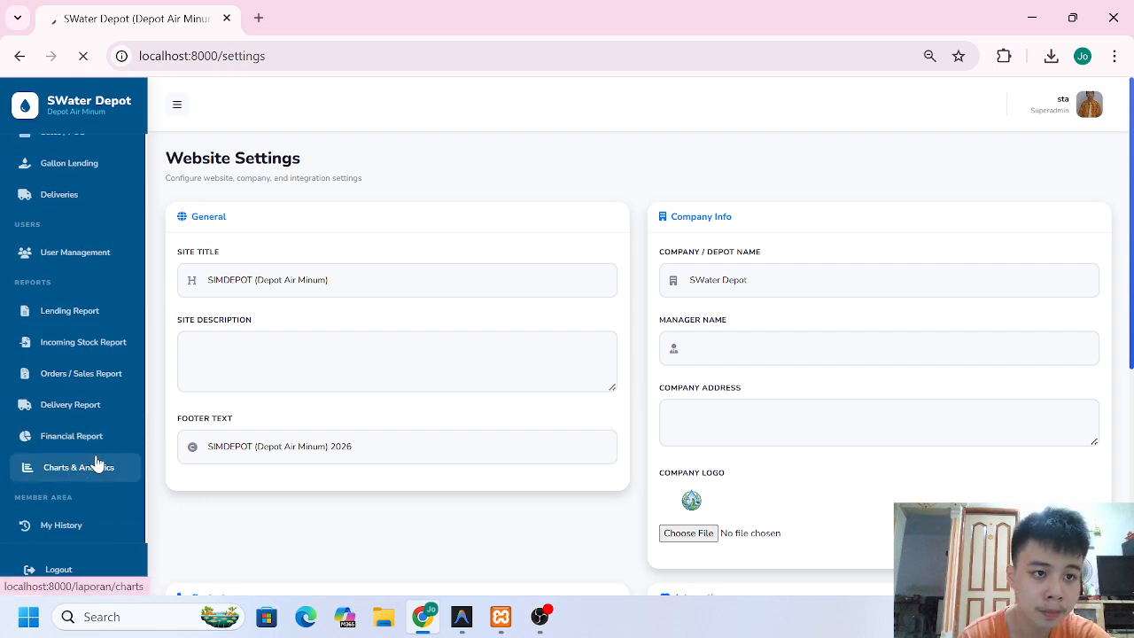
scroll(431, 336, "down", 2)
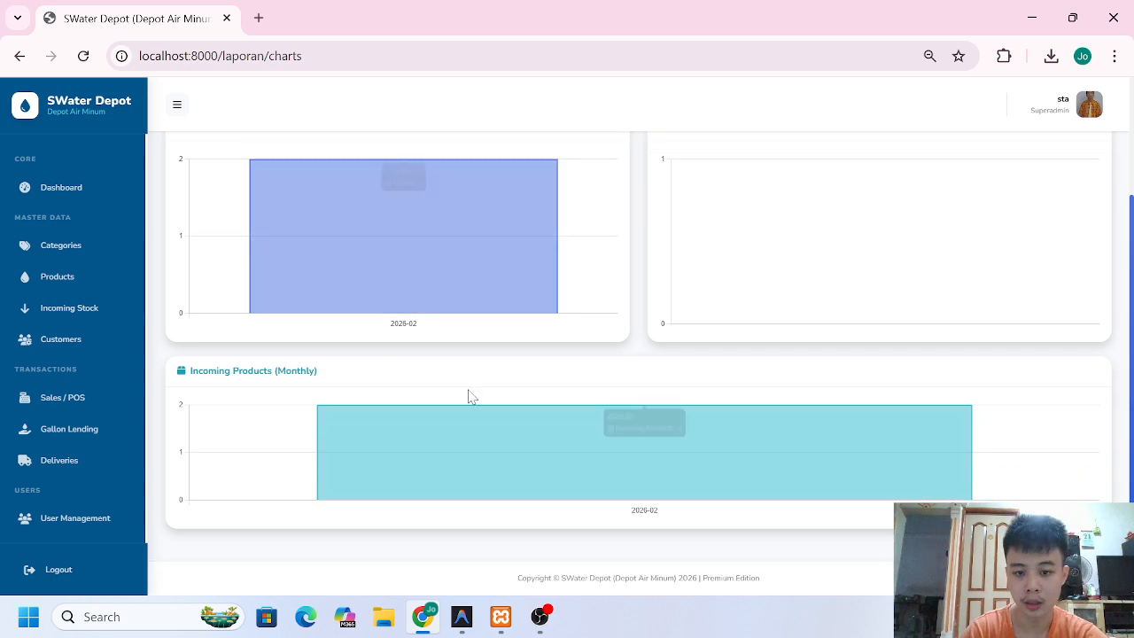
scroll(399, 337, "up", 2)
- View the monthly charts as the Pie type, and switch them to the Line type
left_click(416, 227)
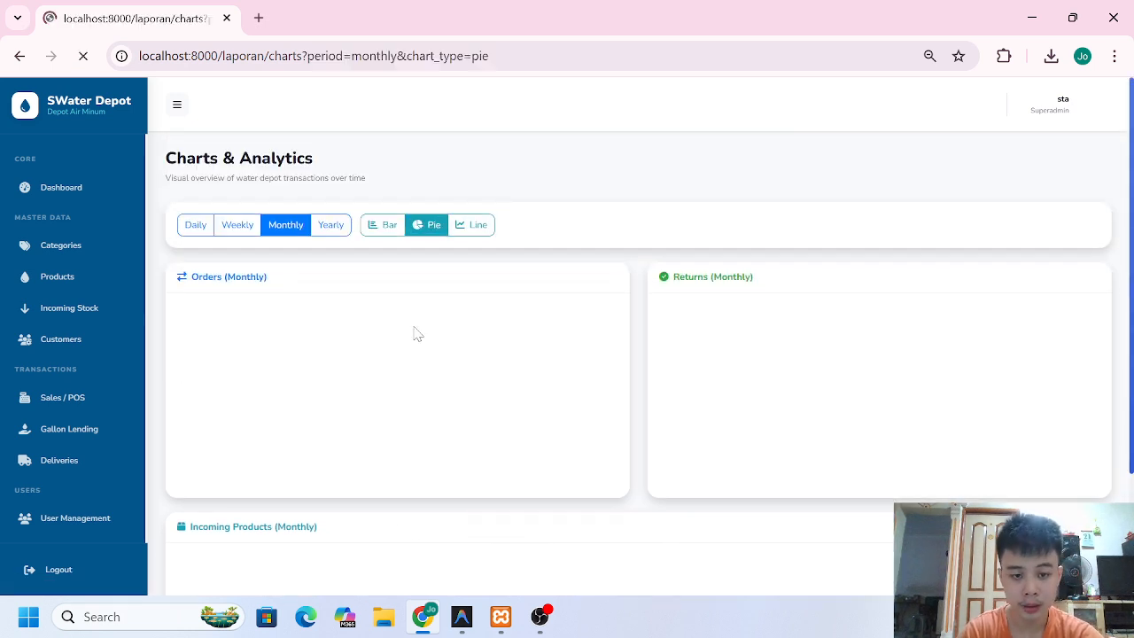
scroll(396, 383, "down", 2)
scroll(395, 383, "up", 2)
left_click(470, 223)
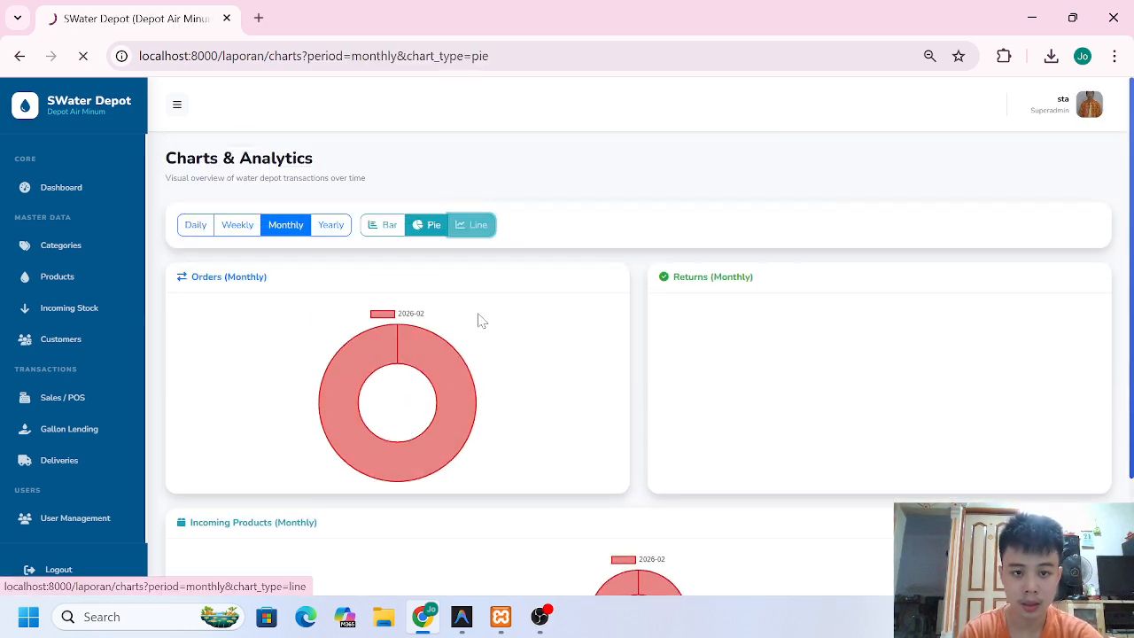
scroll(476, 392, "down", 2)
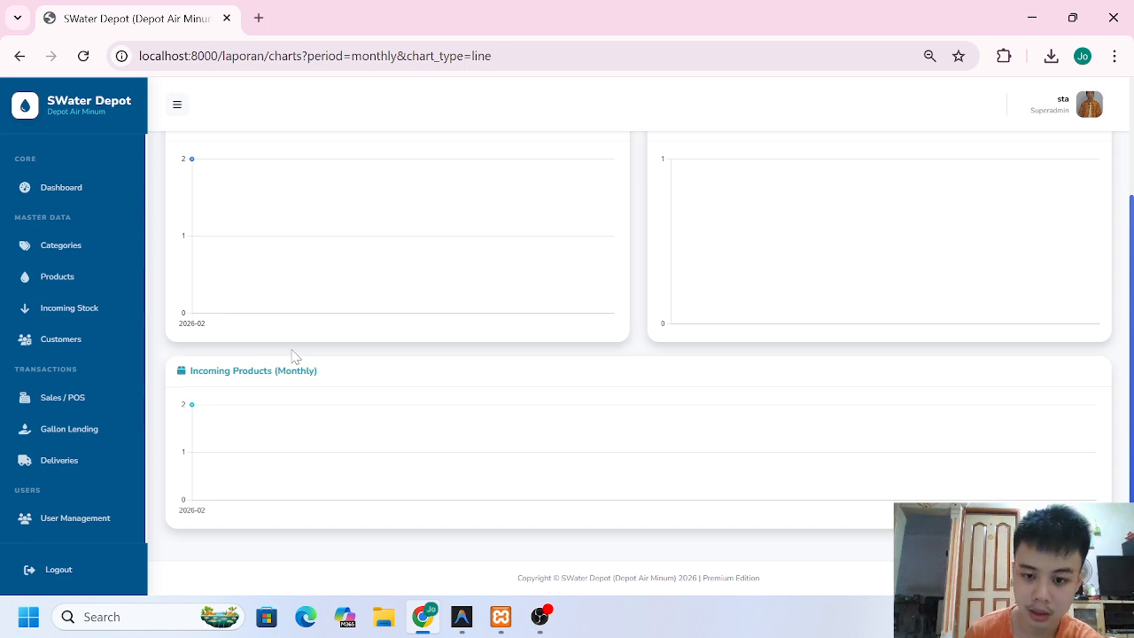
- Open the Trash Bin and show the deleted items under Categories
scroll(110, 413, "down", 5)
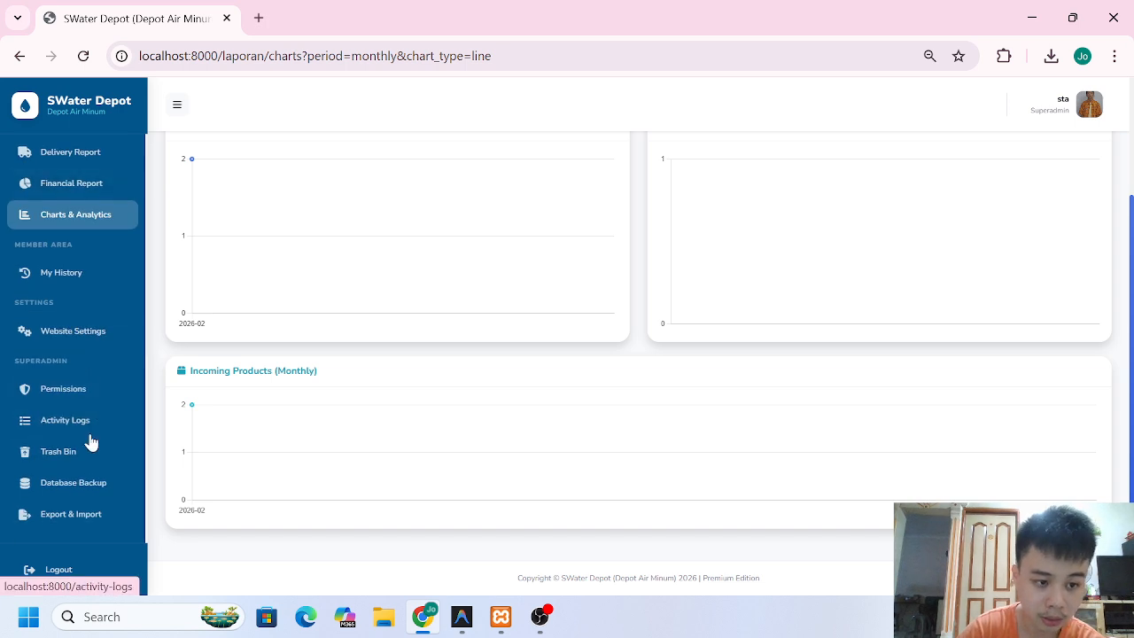
left_click(91, 435)
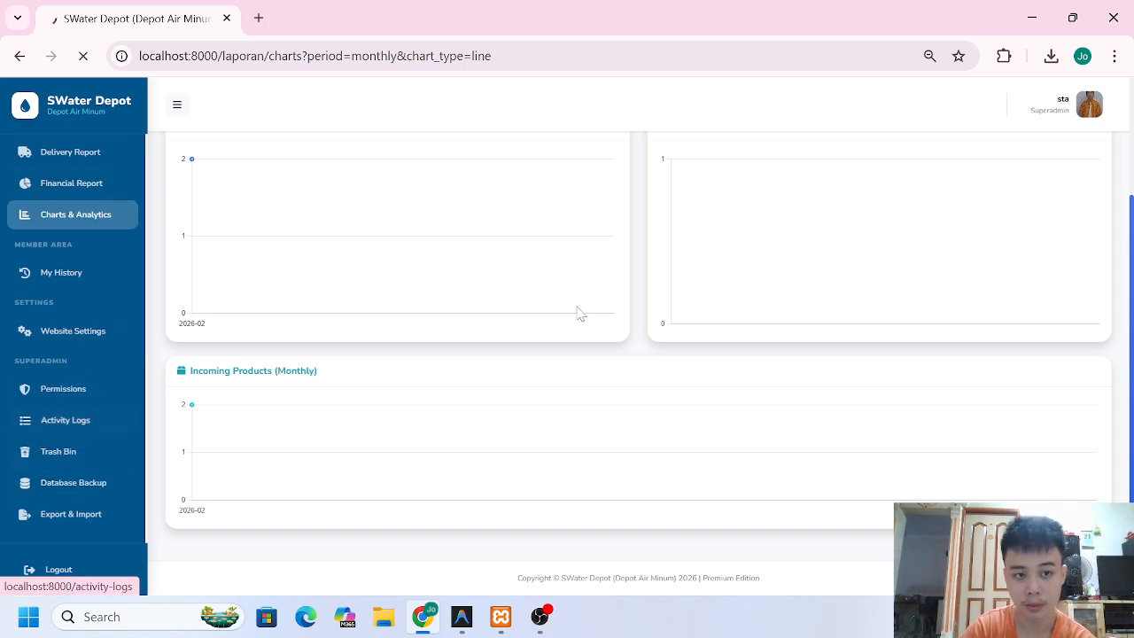
left_click(485, 241)
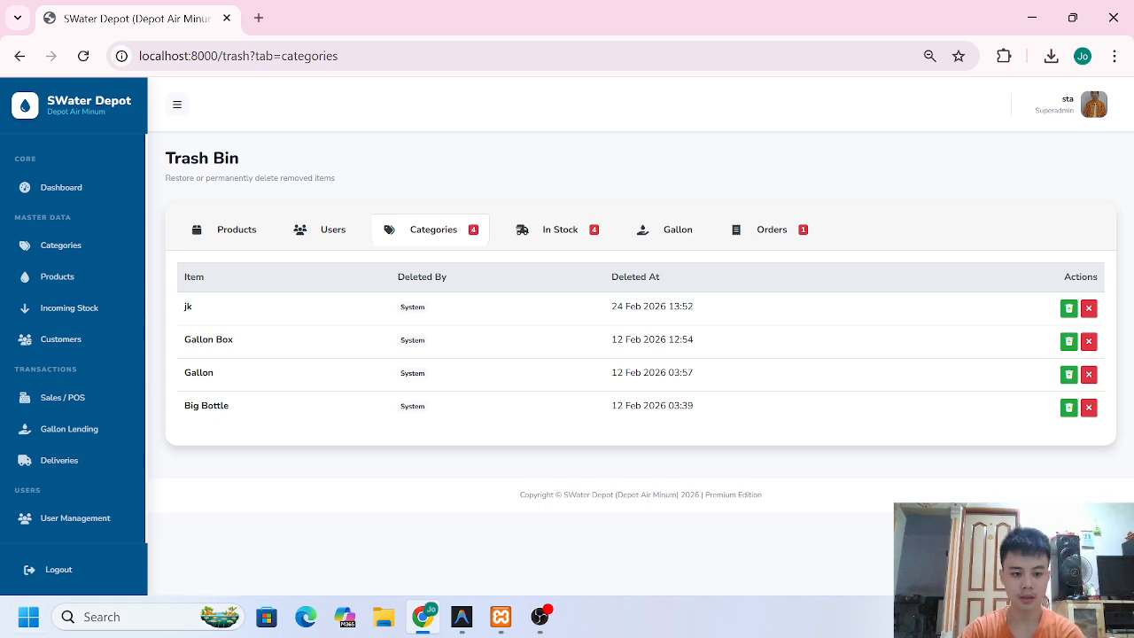
- Find Discord through the Windows search and launch the app
left_click(173, 608)
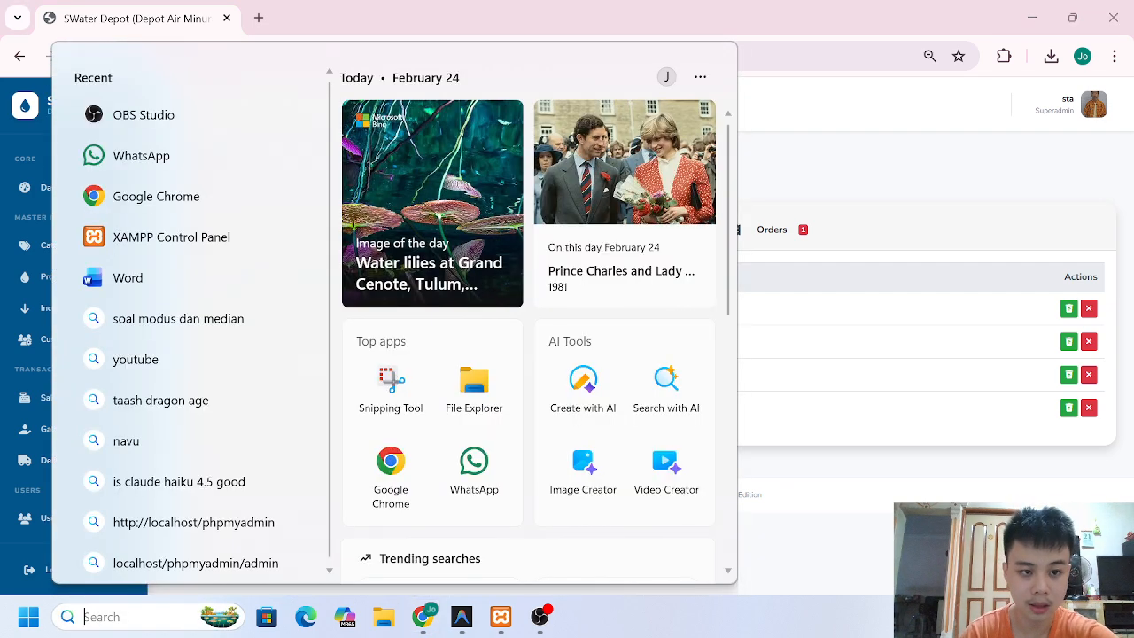
type("discord")
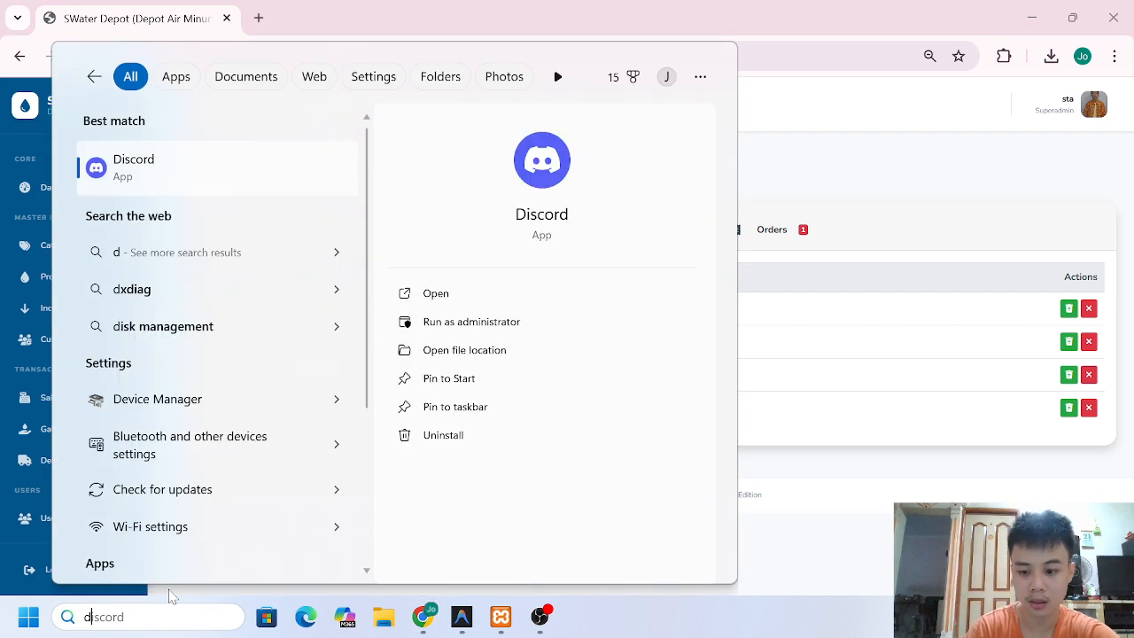
key("Return")
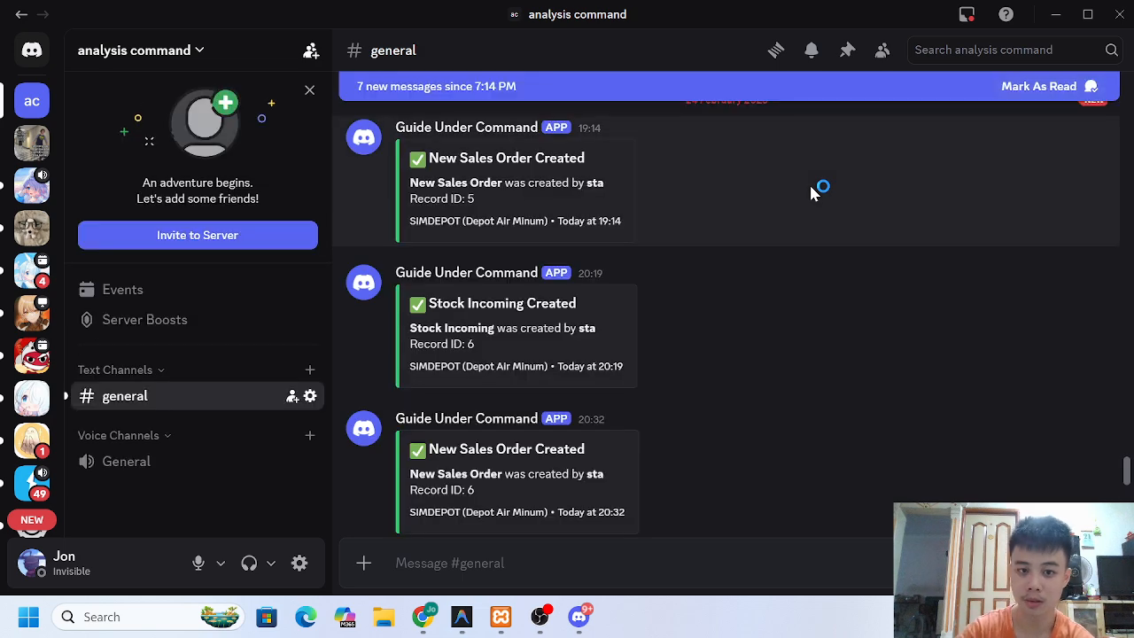
- Examine the SIMDEPOT notifications for created and deleted records in the general channel of the analysis command server
scroll(472, 238, "up", 1)
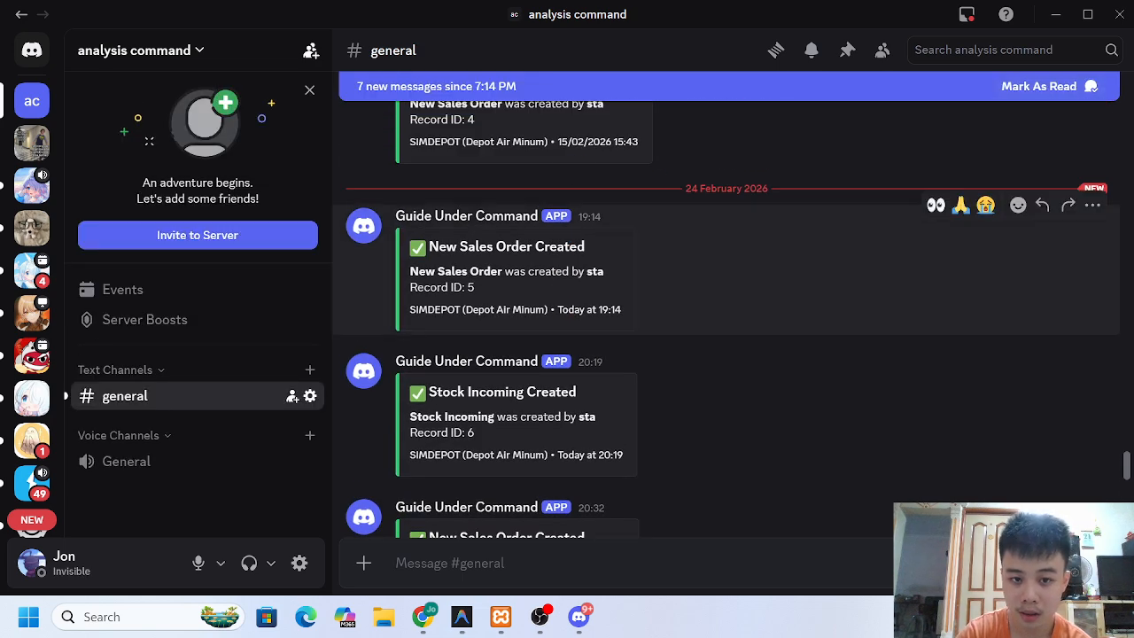
scroll(597, 315, "down", 1)
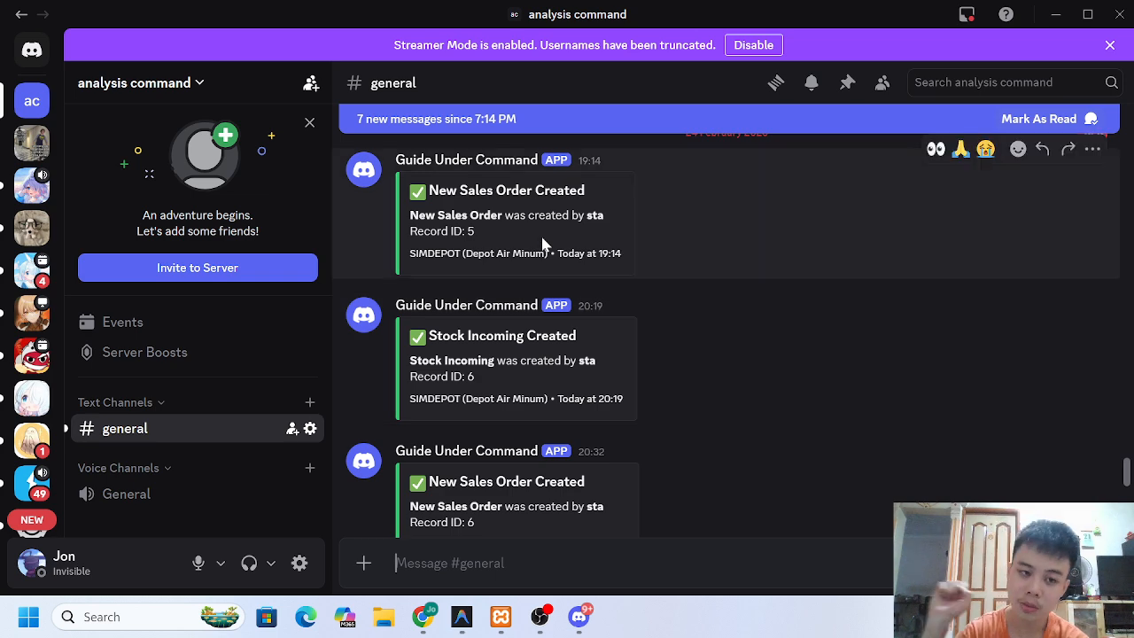
scroll(494, 275, "down", 7)
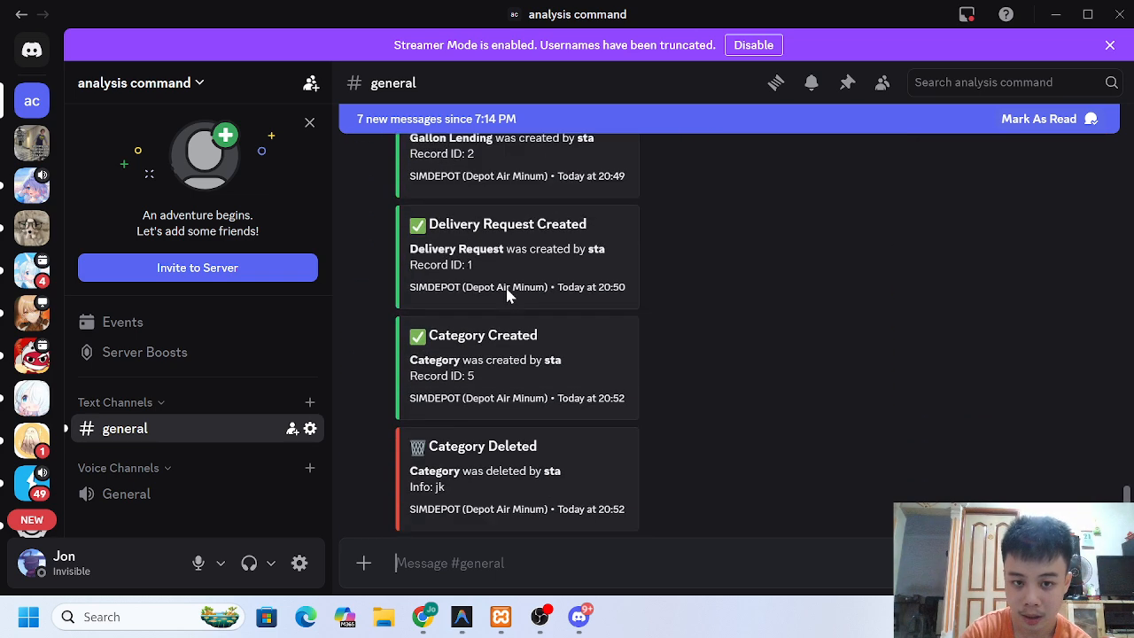
scroll(514, 304, "up", 3)
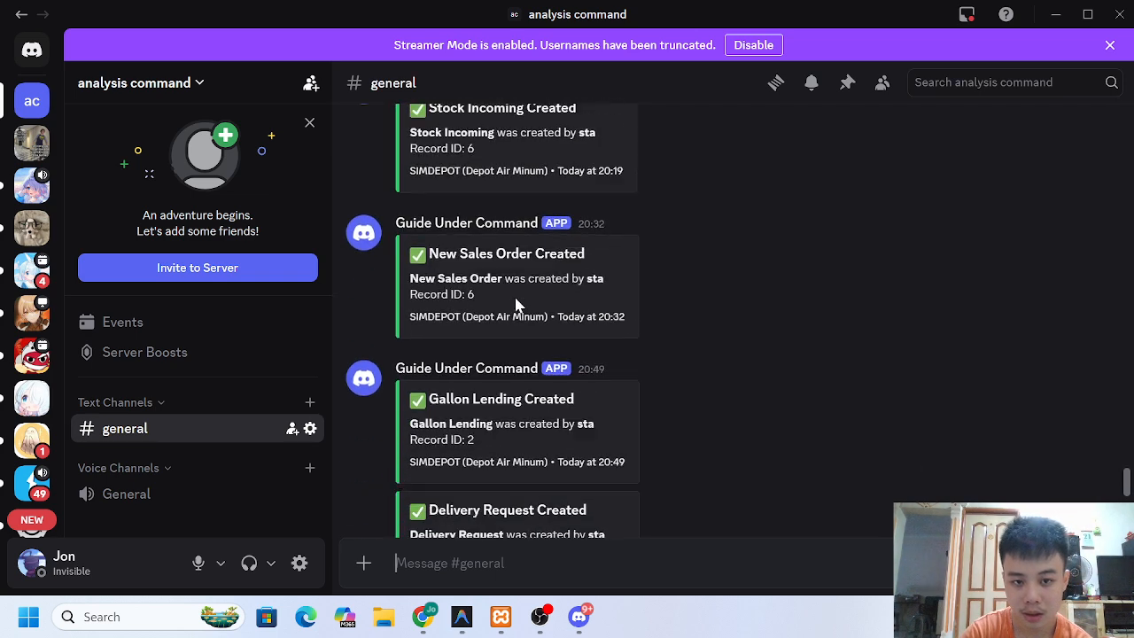
scroll(523, 308, "down", 3)
scroll(532, 245, "up", 10)
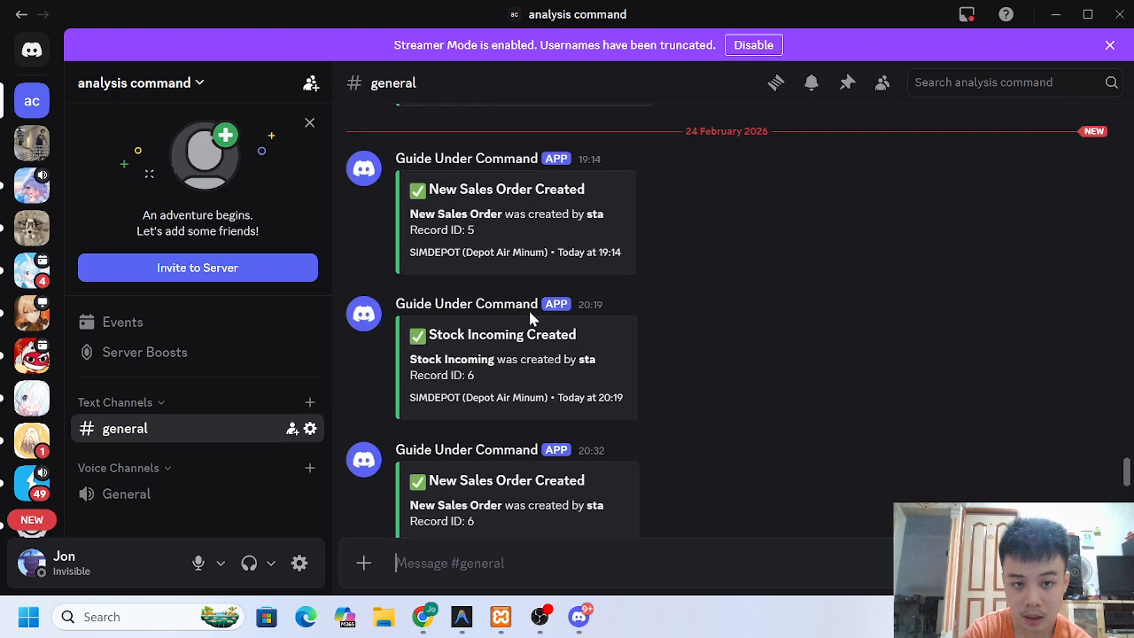
scroll(516, 293, "down", 7)
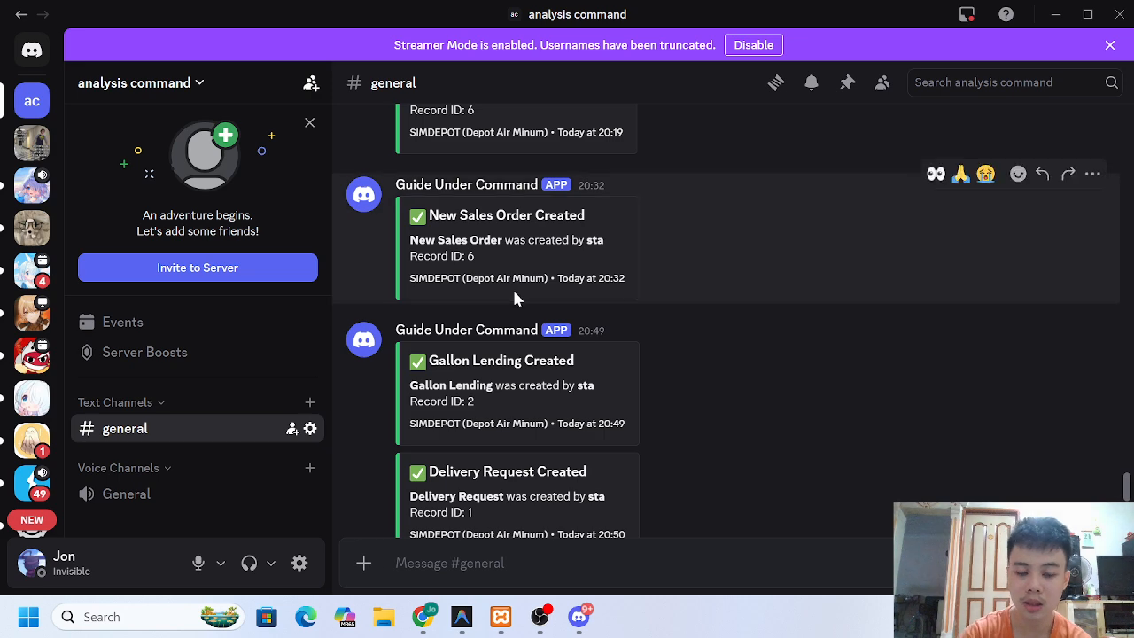
scroll(517, 298, "down", 3)
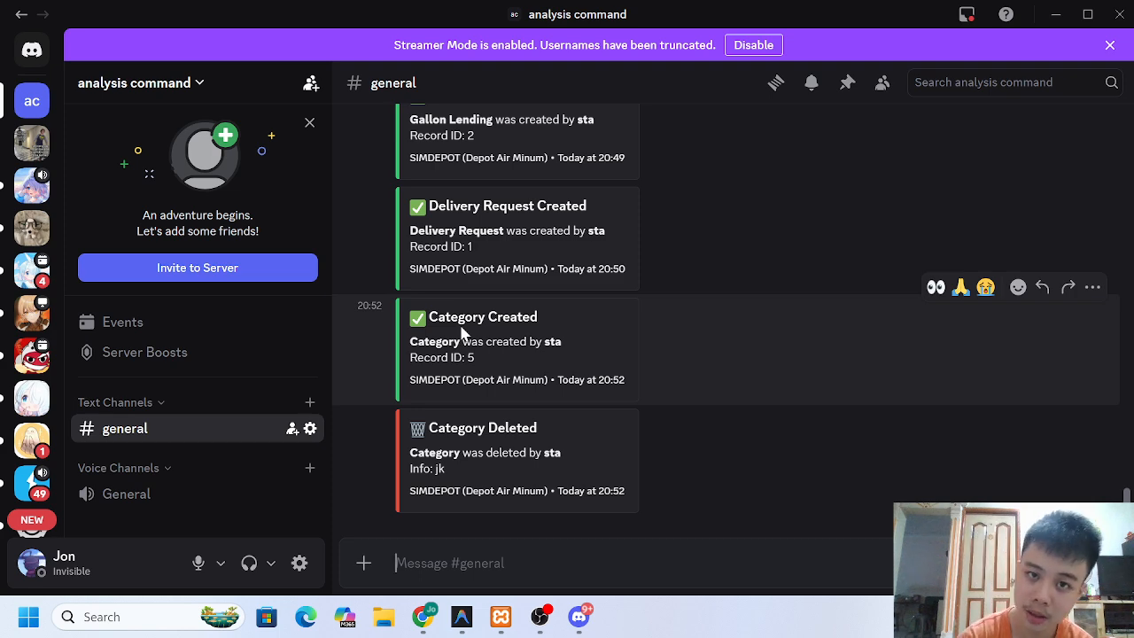
scroll(478, 266, "up", 5)
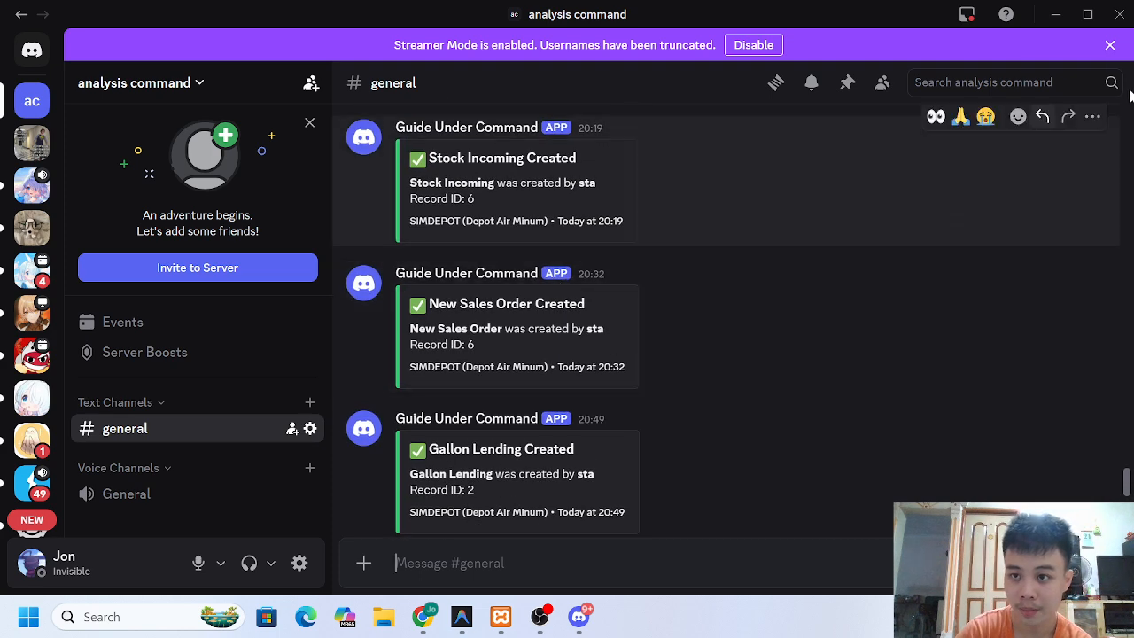
- Switch back to Chrome and open the Activity Logs of the water depot system
left_click(426, 618)
scroll(62, 408, "down", 6)
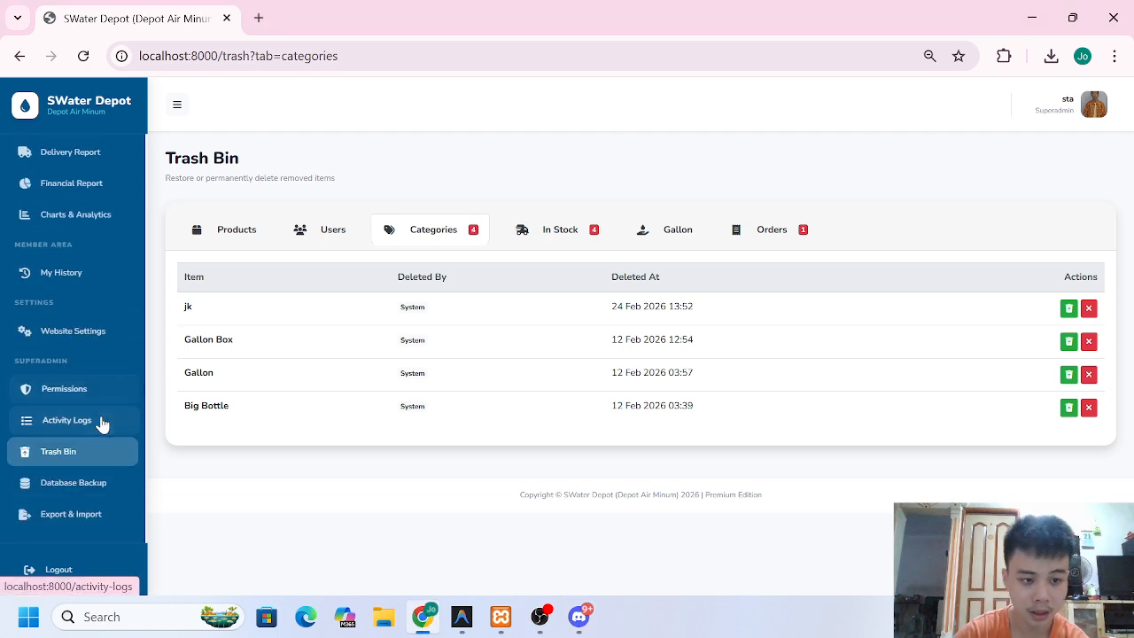
left_click(102, 423)
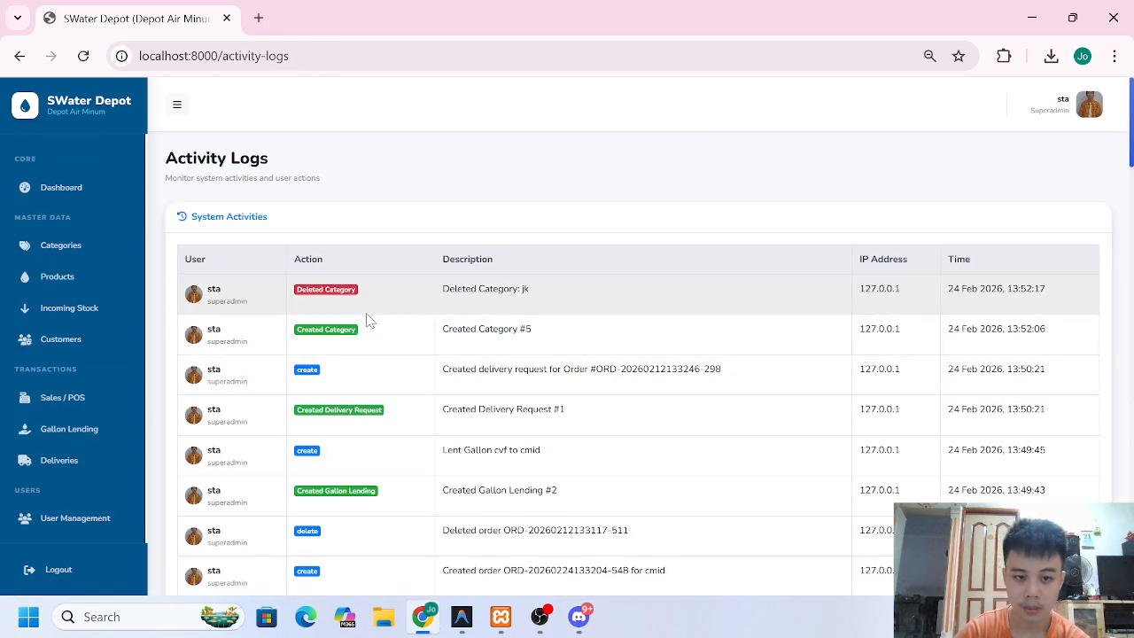
- Show the Database Backup page, followed by the Export & Import page
scroll(101, 464, "down", 6)
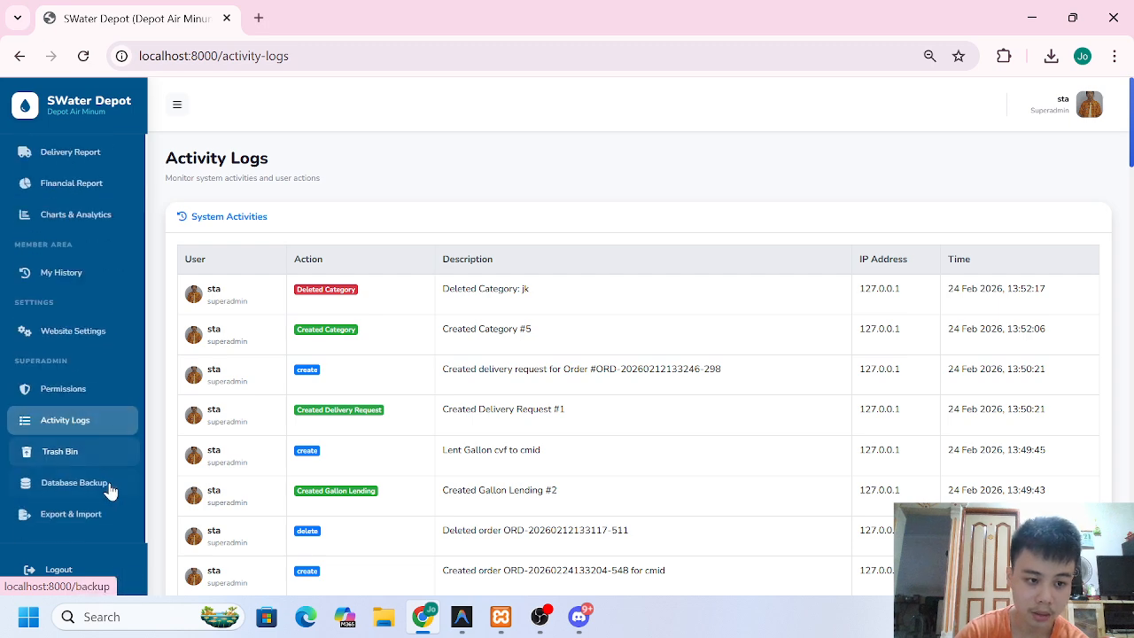
left_click(109, 491)
scroll(91, 472, "down", 5)
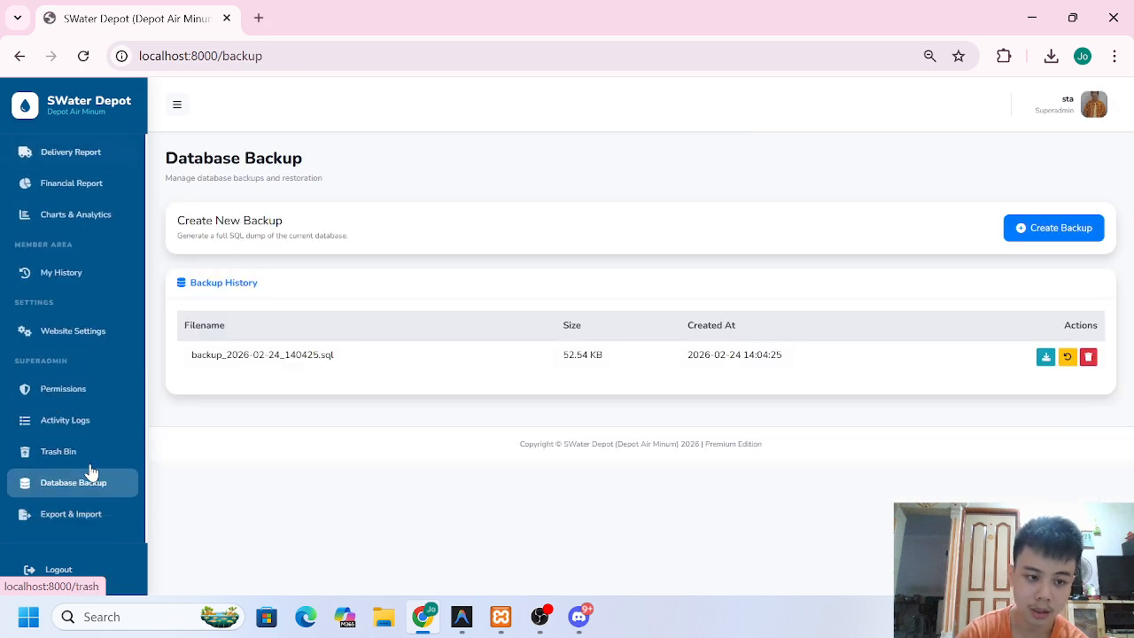
left_click(99, 514)
- Open Permission Management and look through the role permissions matrix
scroll(85, 377, "down", 3)
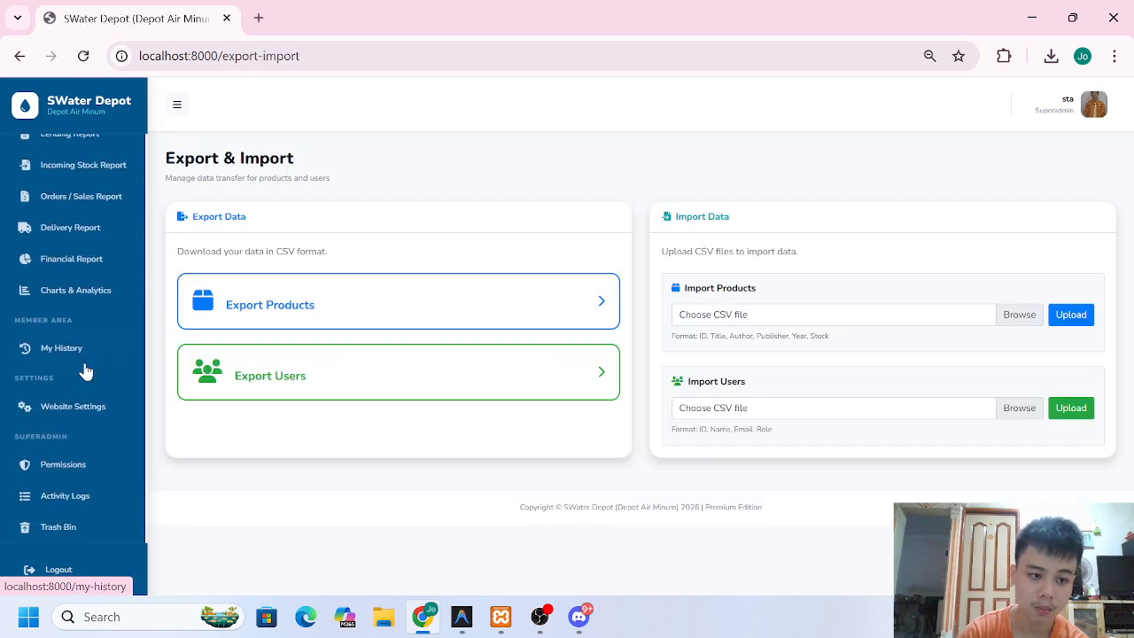
left_click(89, 465)
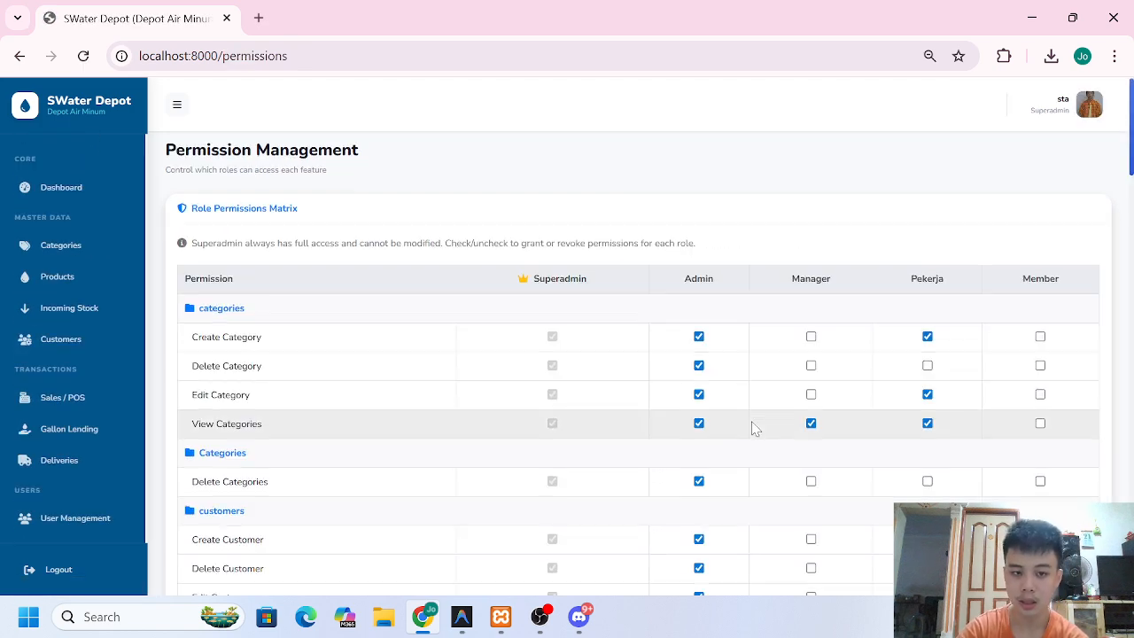
scroll(754, 428, "down", 10)
- View the lending history under My History, and open the Delivery Report
scroll(76, 394, "down", 4)
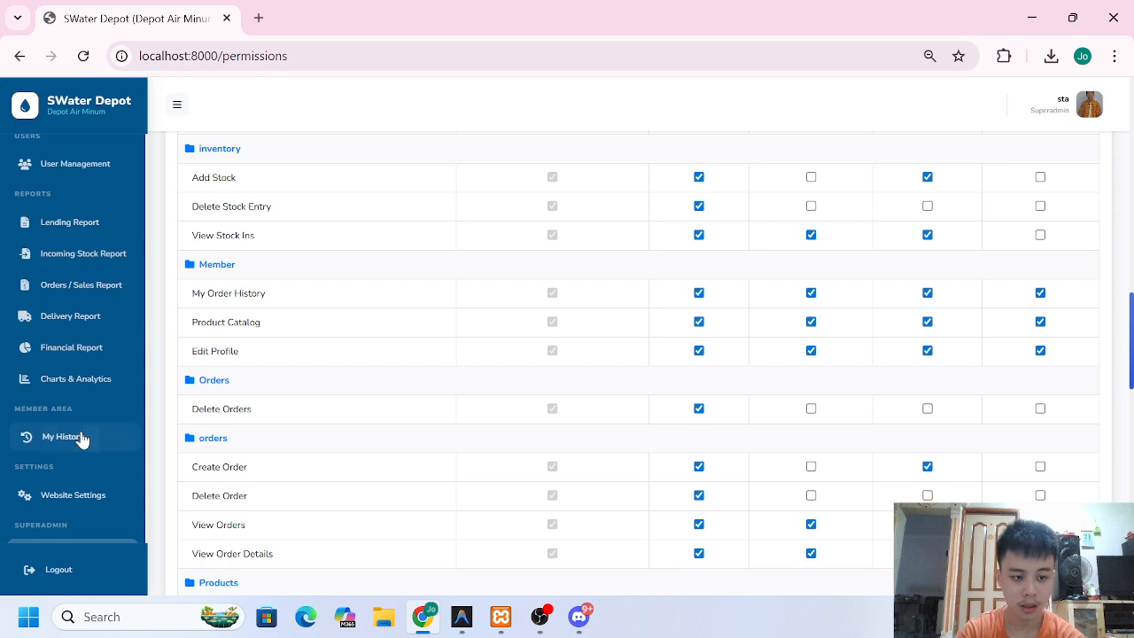
left_click(64, 437)
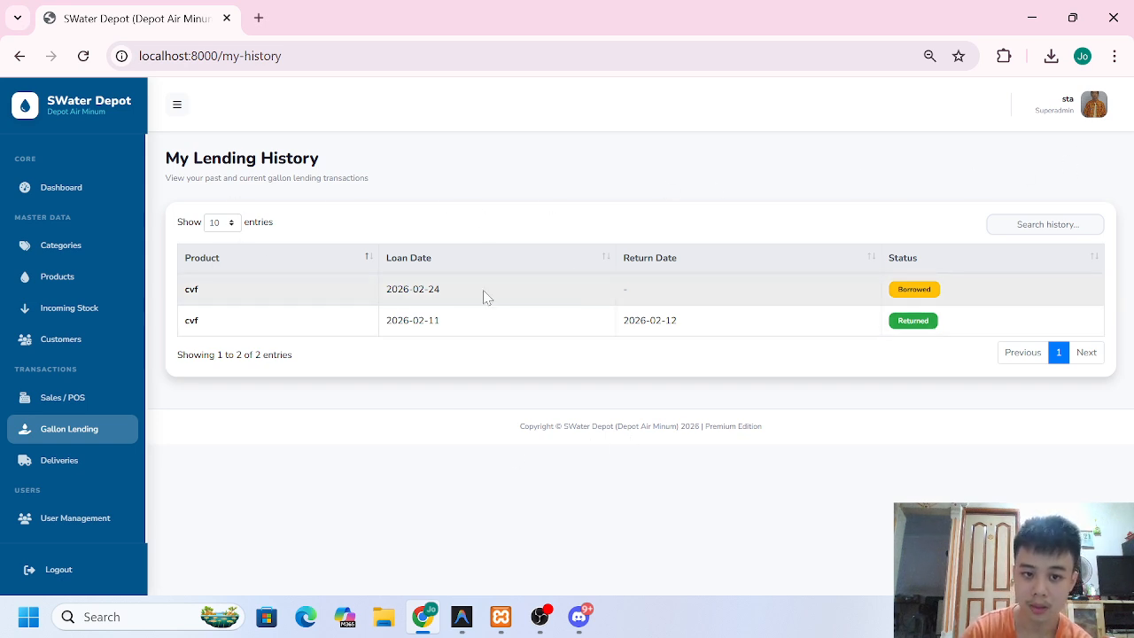
scroll(7, 457, "down", 1)
scroll(17, 453, "down", 6)
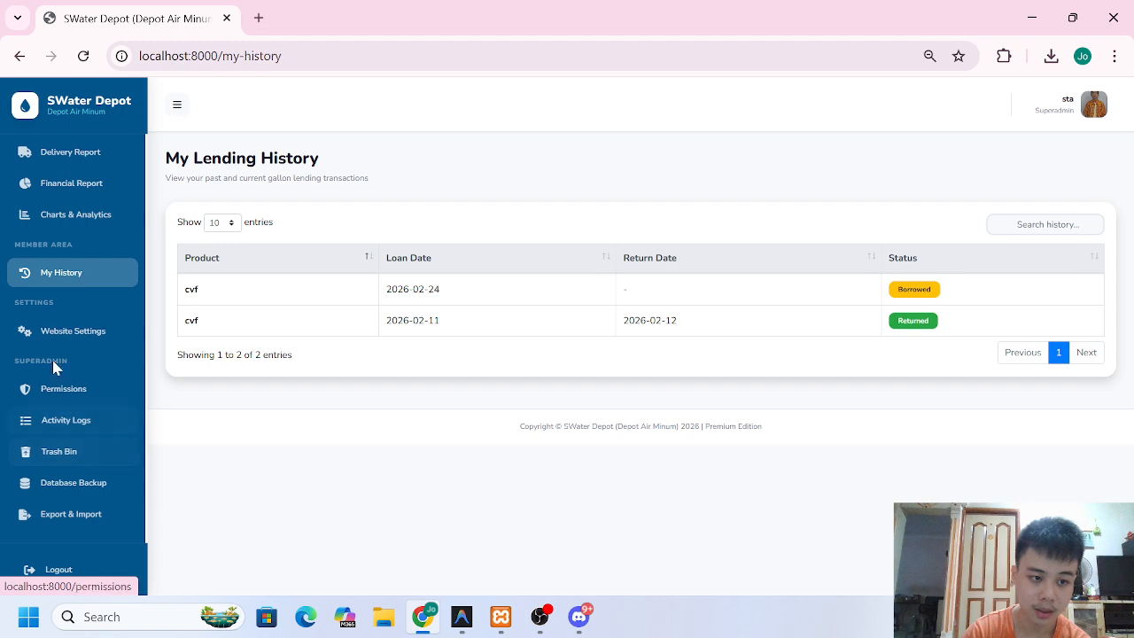
scroll(64, 337, "up", 1)
scroll(66, 301, "up", 1)
left_click(84, 329)
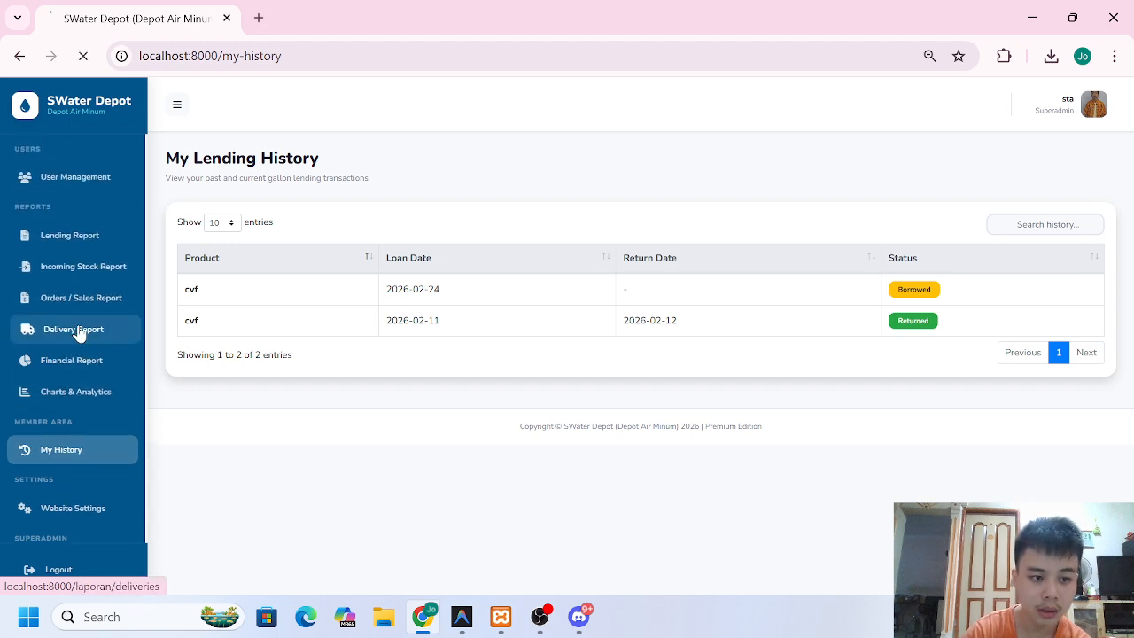
- Show the Incoming Stock history and the Deliveries management page
left_click(84, 343)
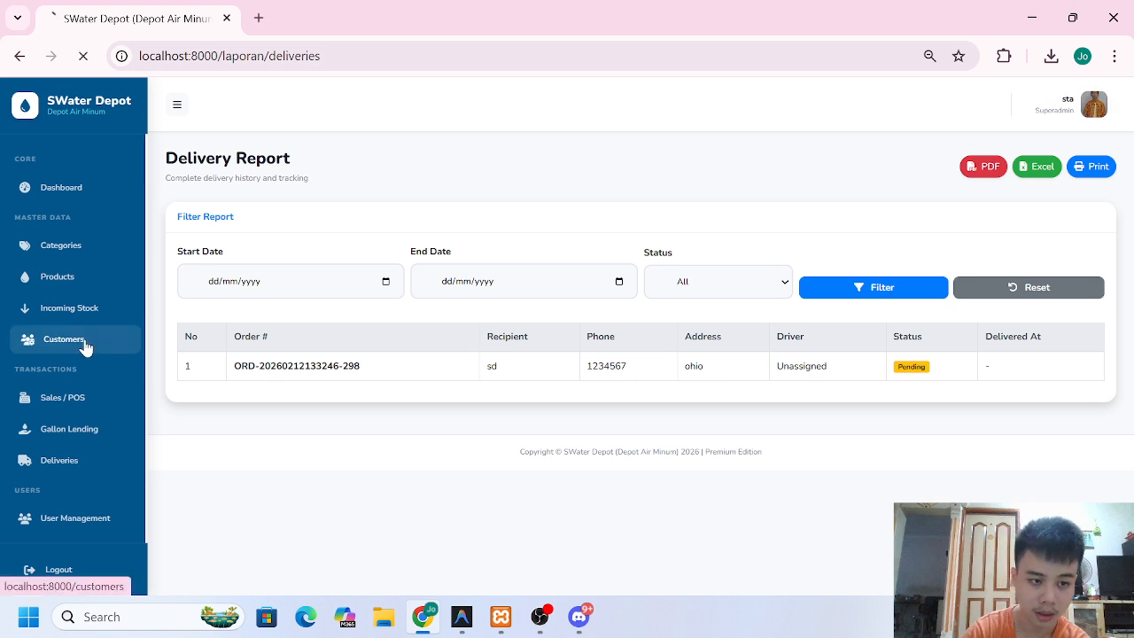
left_click(91, 312)
scroll(15, 448, "down", 1)
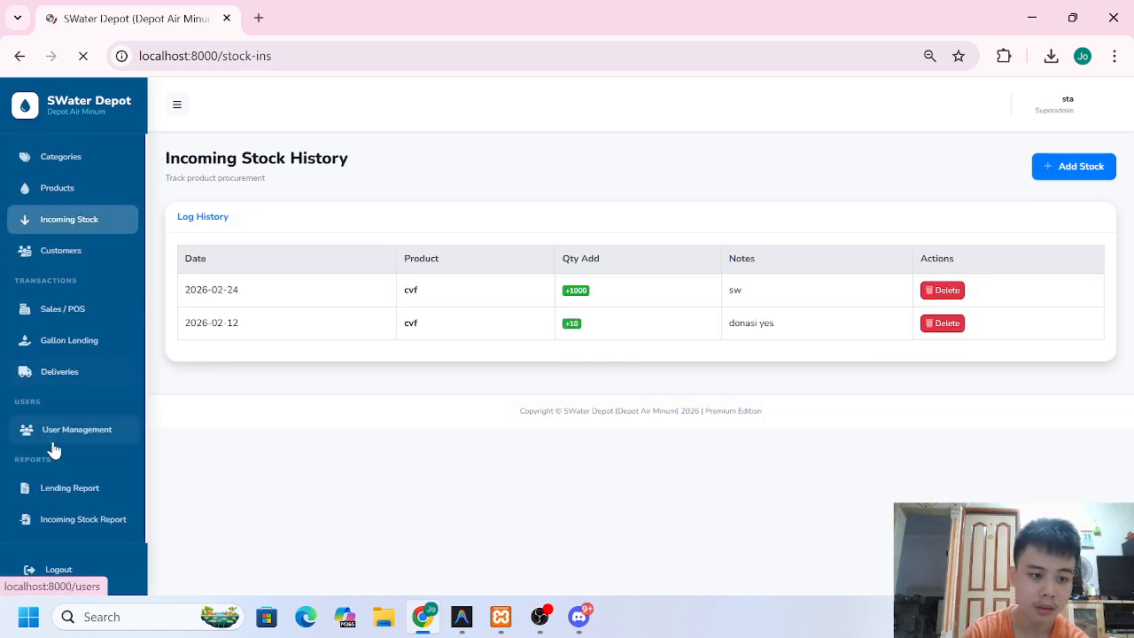
left_click(86, 362)
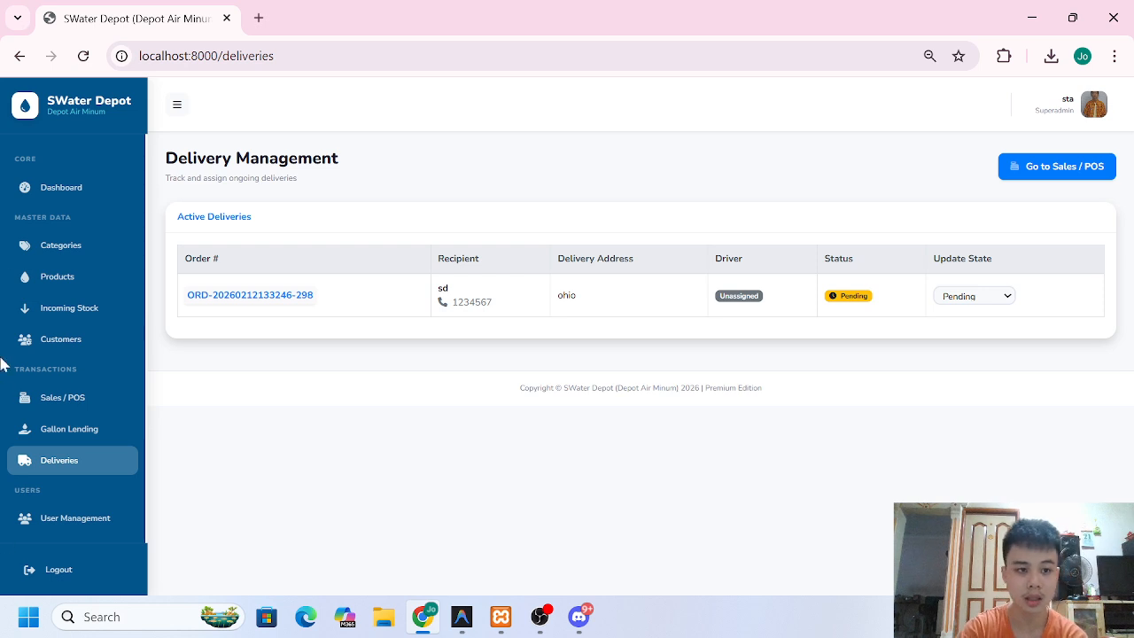
- Return to the Dashboard overview and open the Categories list
left_click(30, 195)
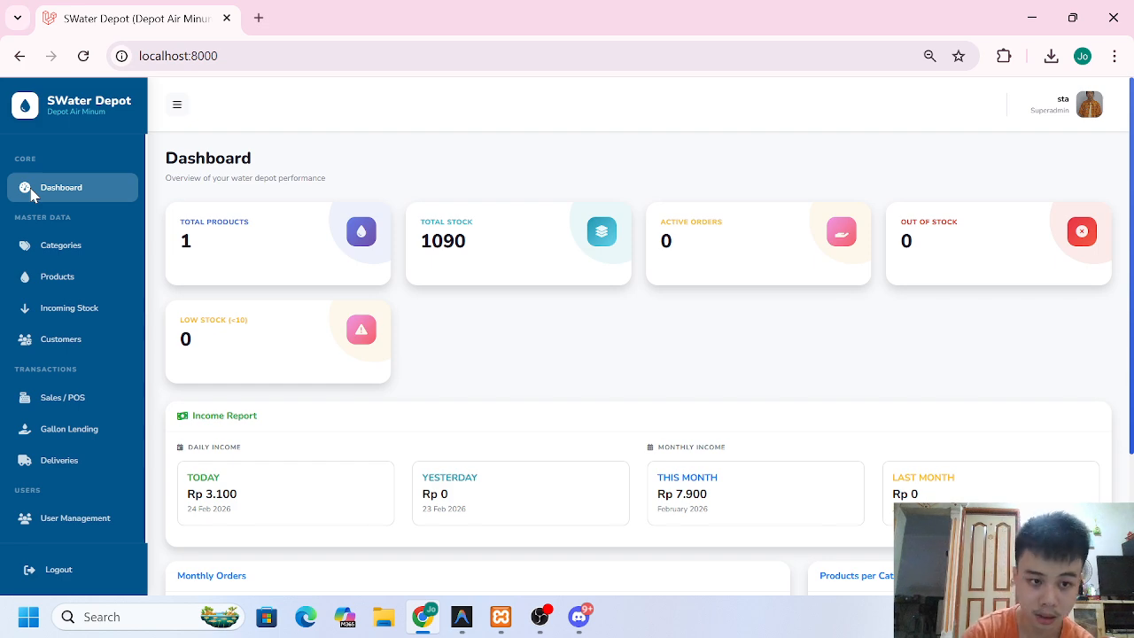
left_click(64, 245)
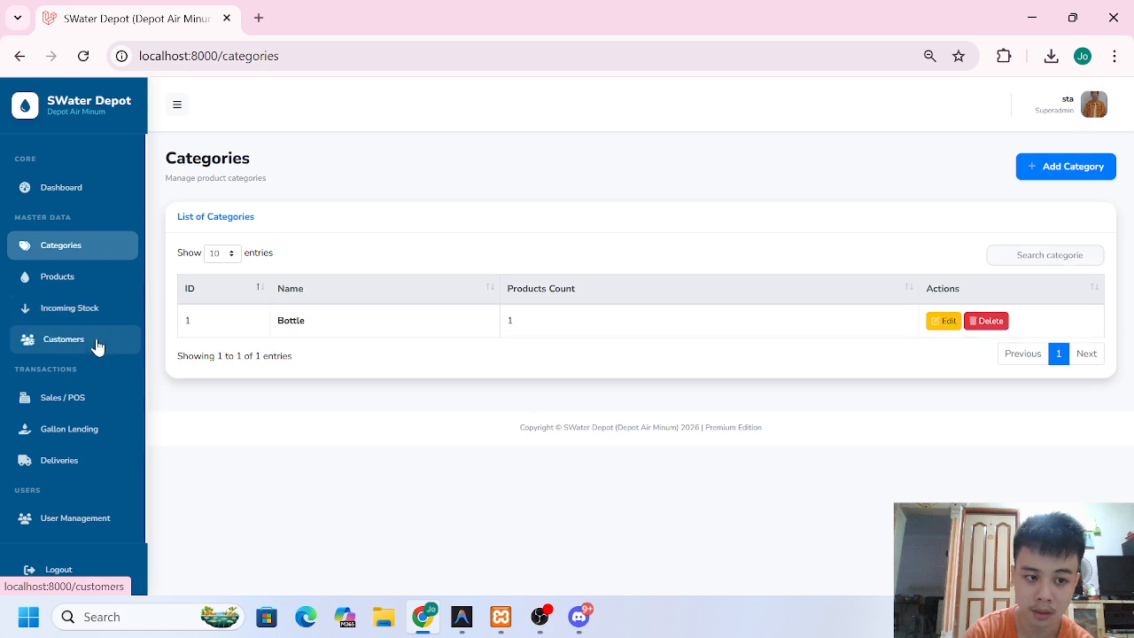
- Open the Incoming Stock history again, and go to the Website Settings
left_click(106, 312)
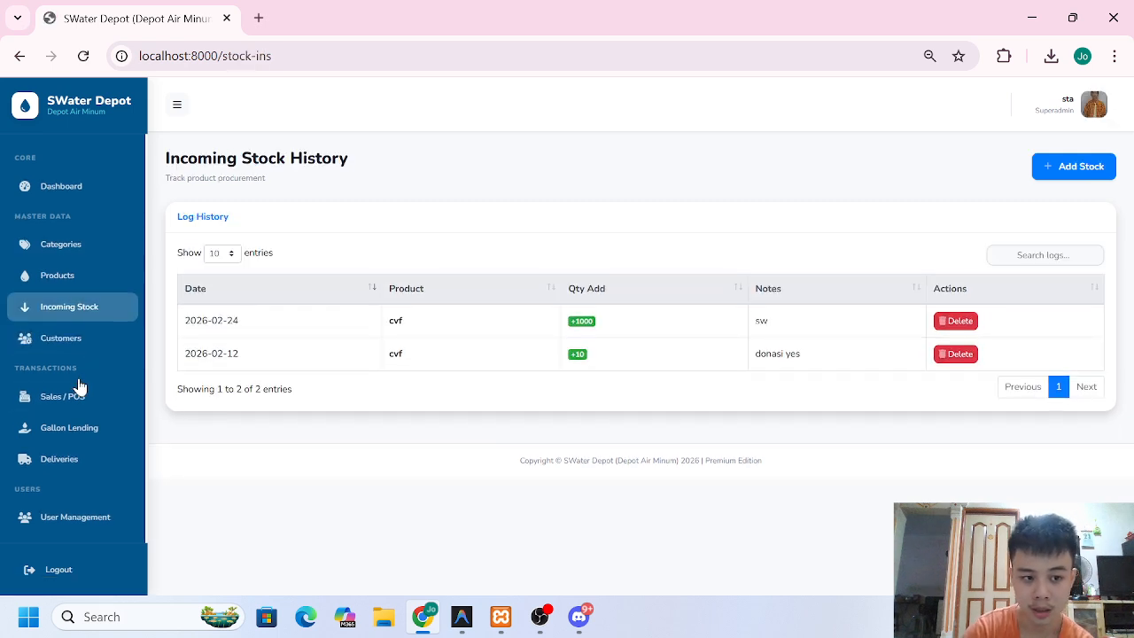
scroll(78, 386, "down", 6)
left_click(81, 330)
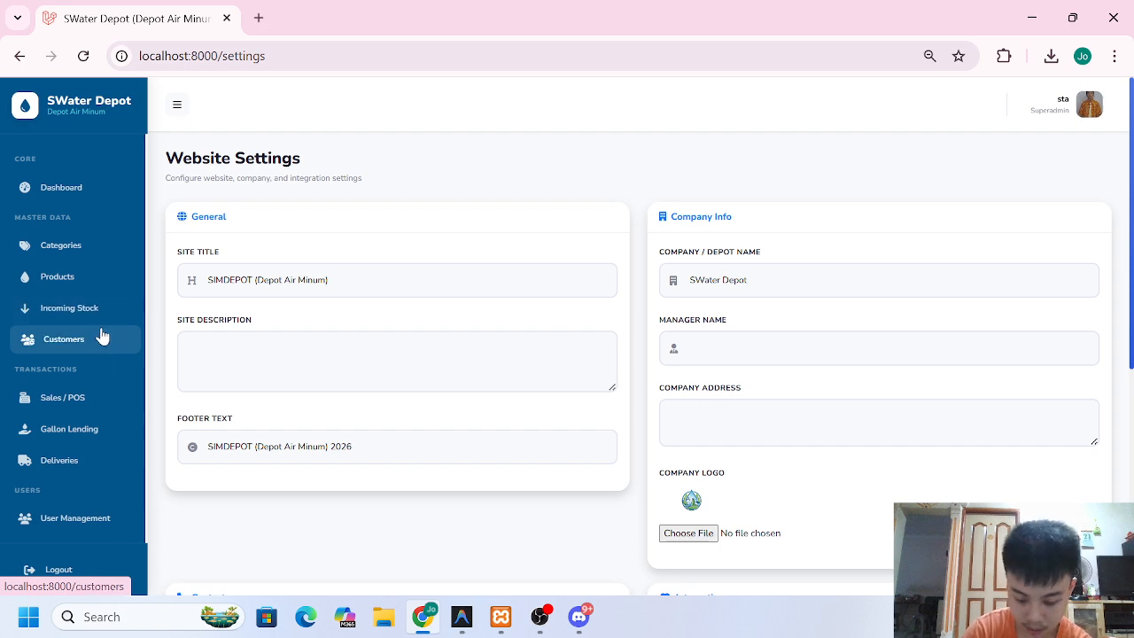
scroll(104, 329, "down", 6)
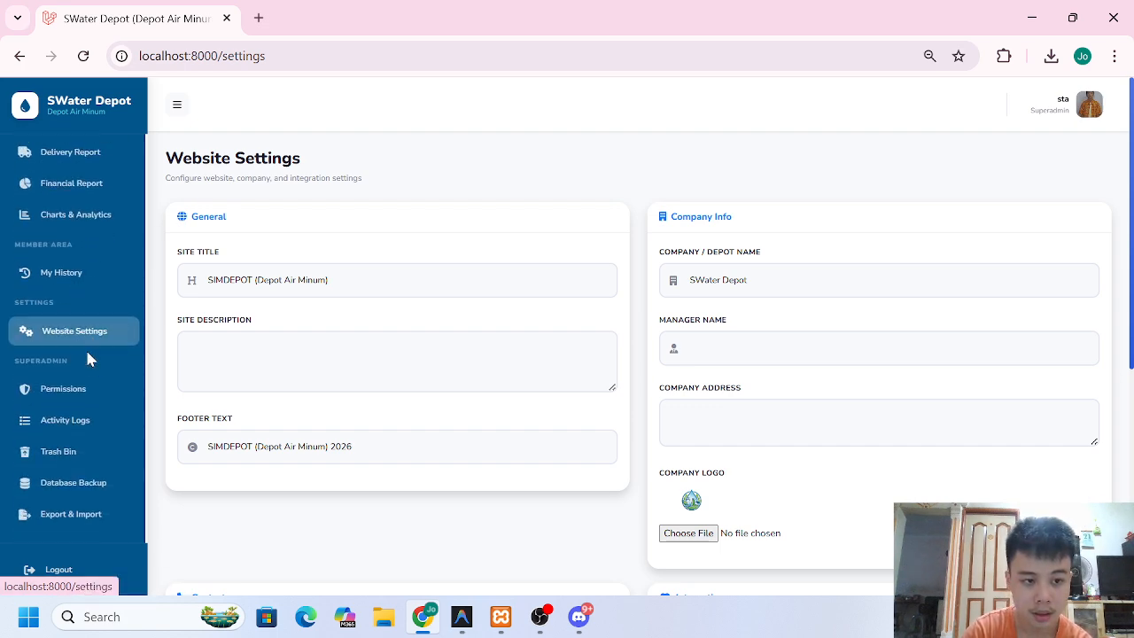
scroll(89, 390, "up", 3)
scroll(26, 399, "up", 3)
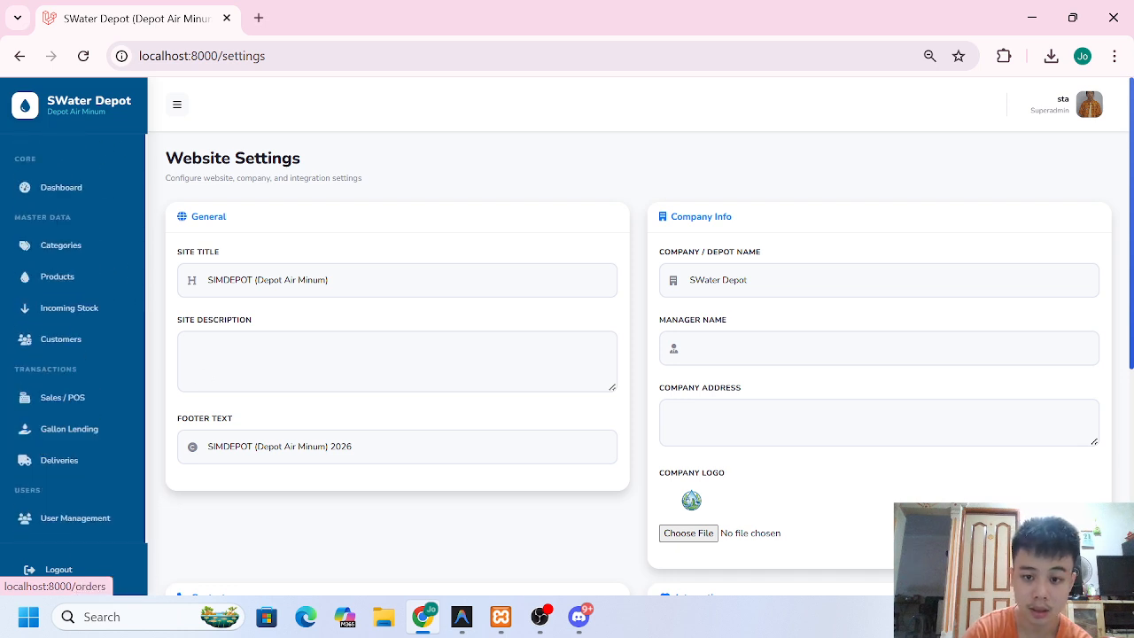
scroll(63, 292, "down", 5)
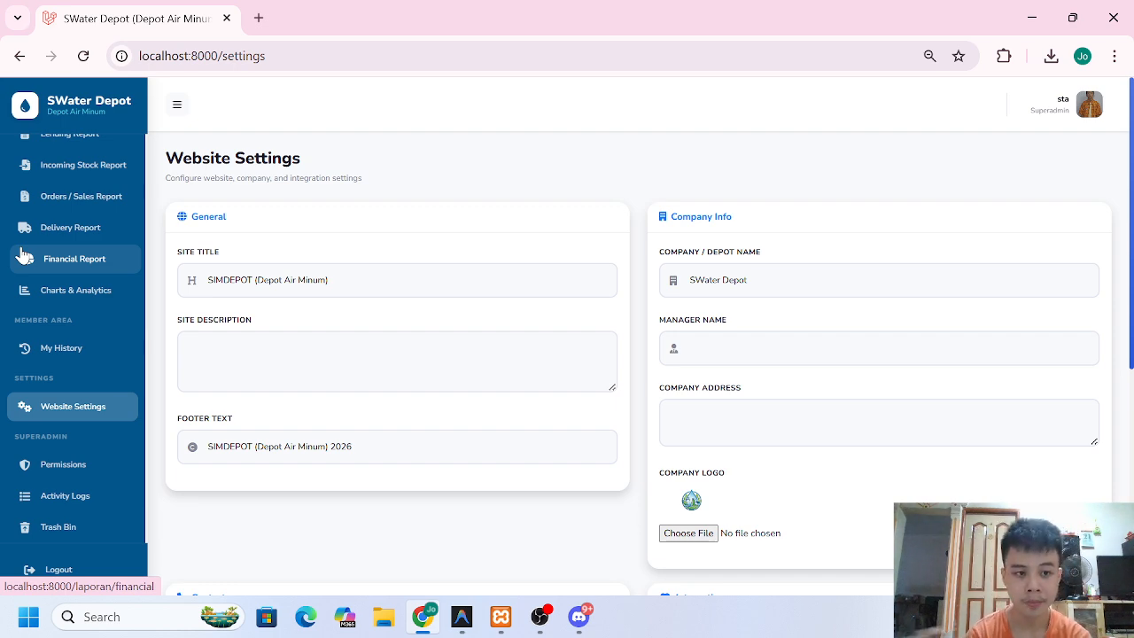
scroll(76, 309, "up", 5)
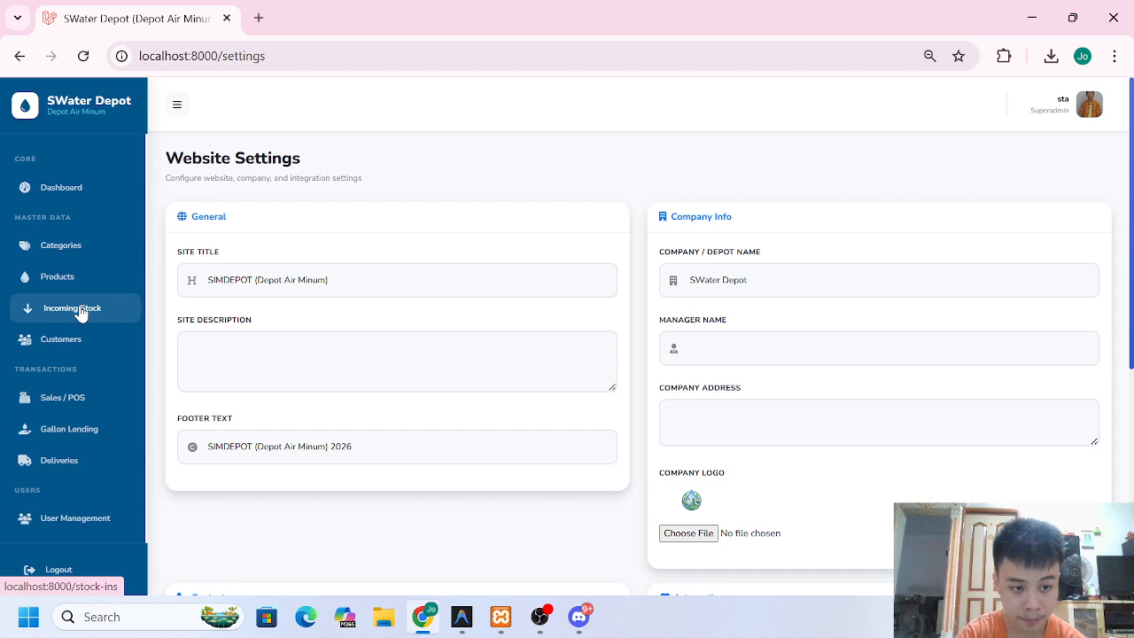
- Open the Lending Report page and the downloaded laporan_peminjaman (2).pdf from the recent downloads
scroll(80, 315, "down", 3)
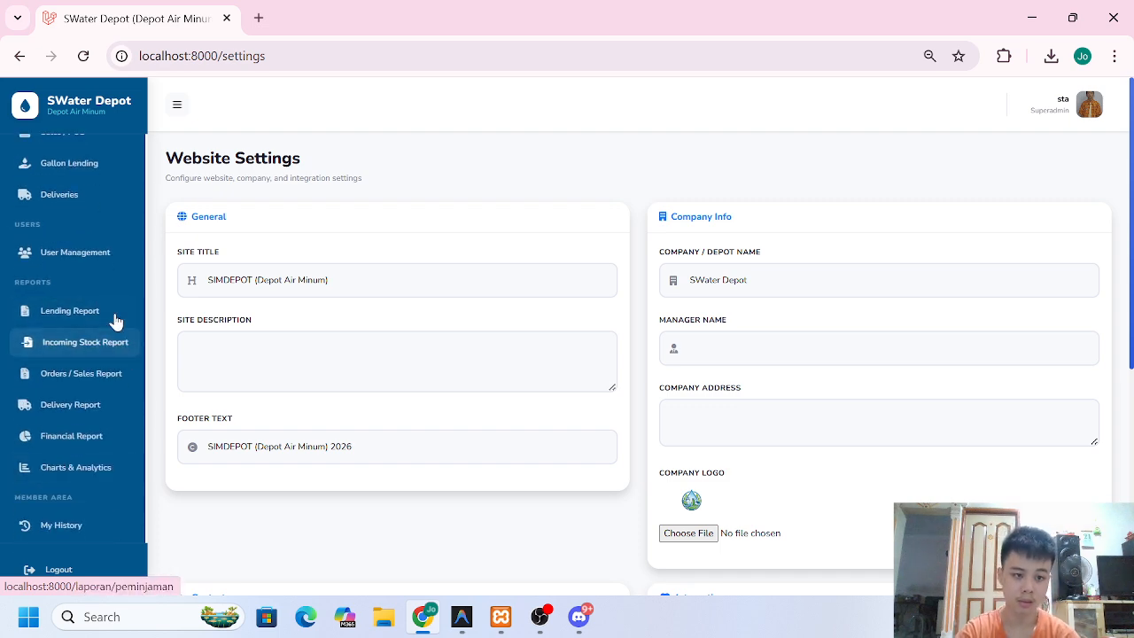
left_click(115, 319)
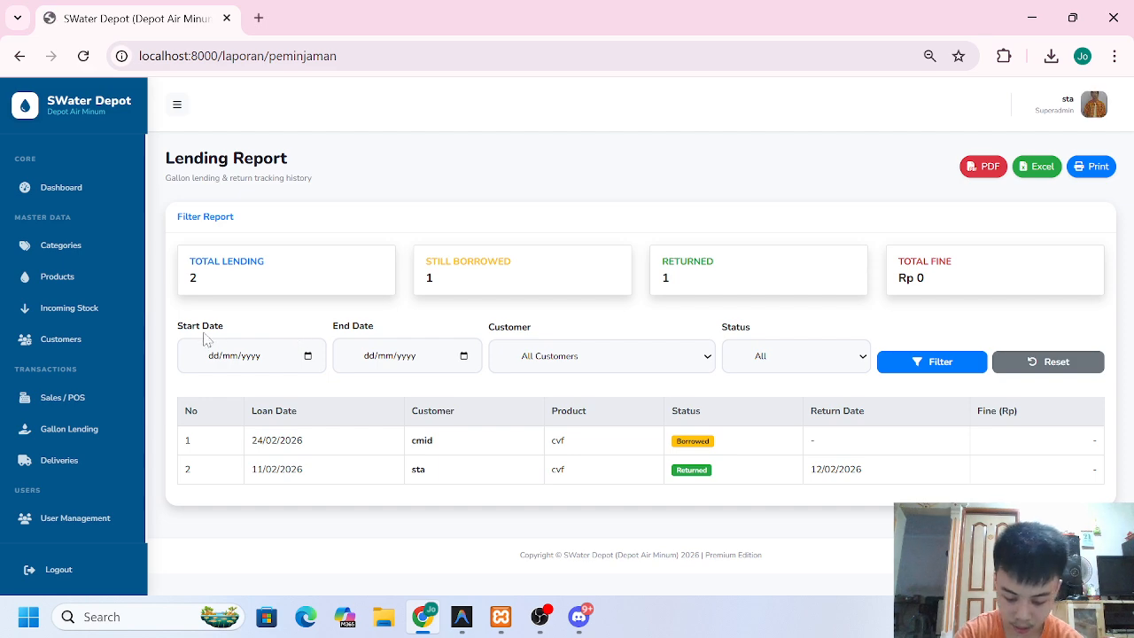
left_click(1052, 56)
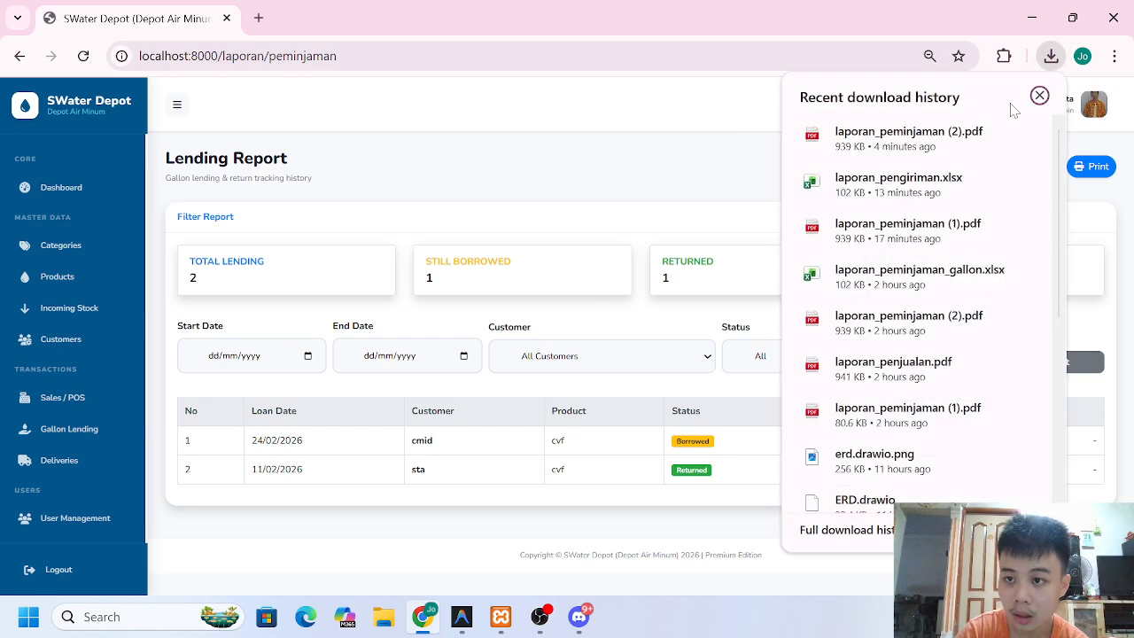
left_click(940, 134)
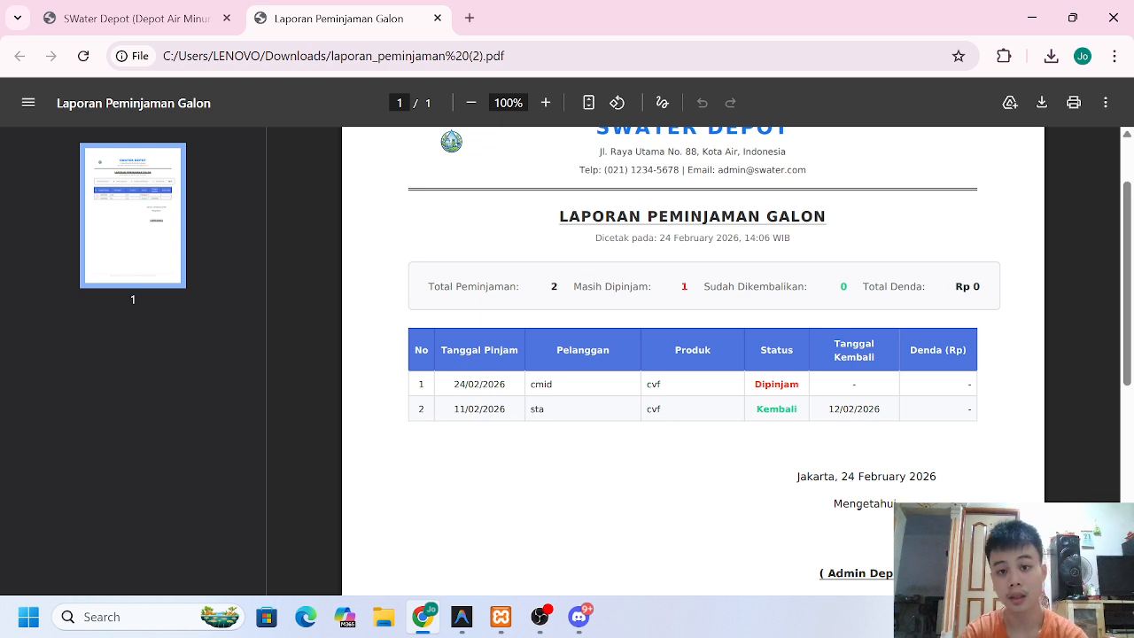
- Examine the gallon lending report PDF, including its letterhead, summary figures, lending table and signature block
scroll(559, 240, "up", 1)
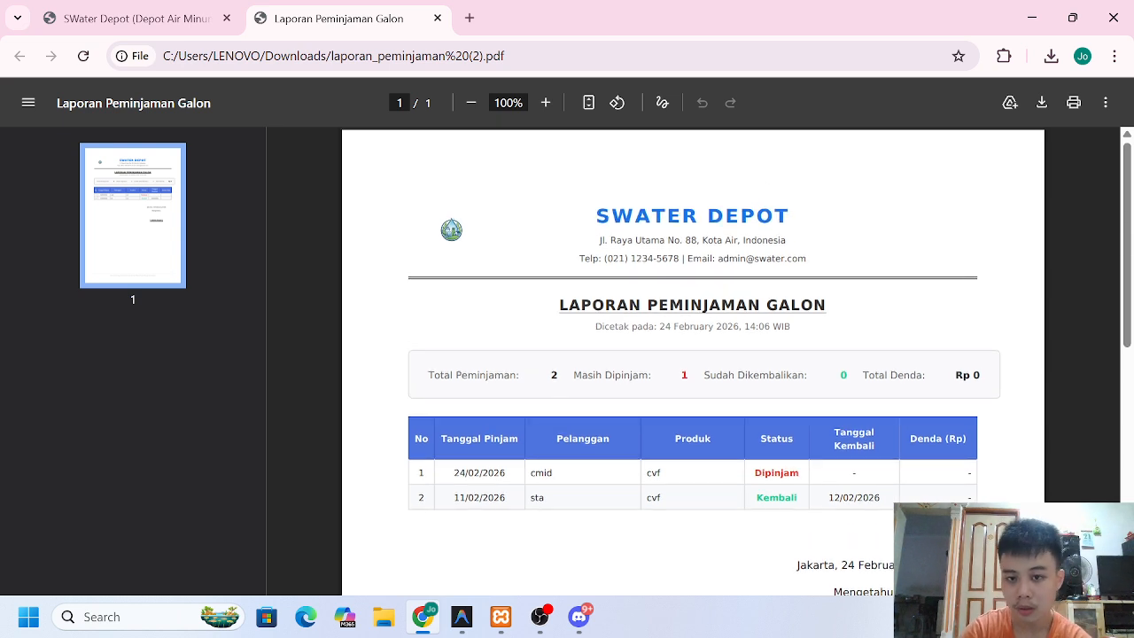
scroll(682, 290, "down", 2)
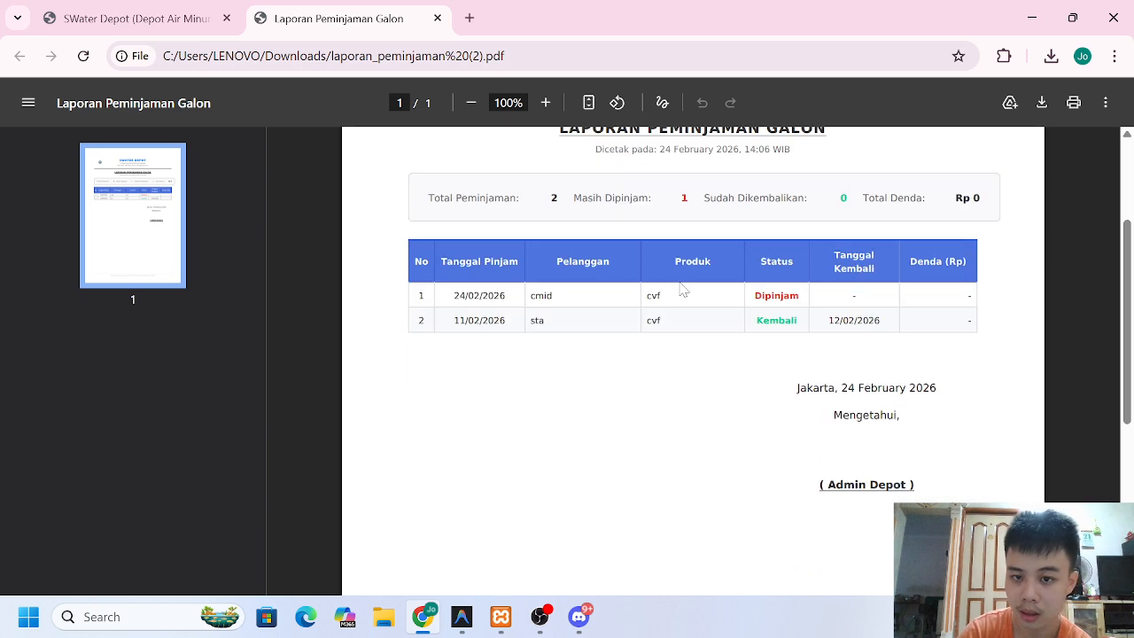
scroll(682, 290, "up", 2)
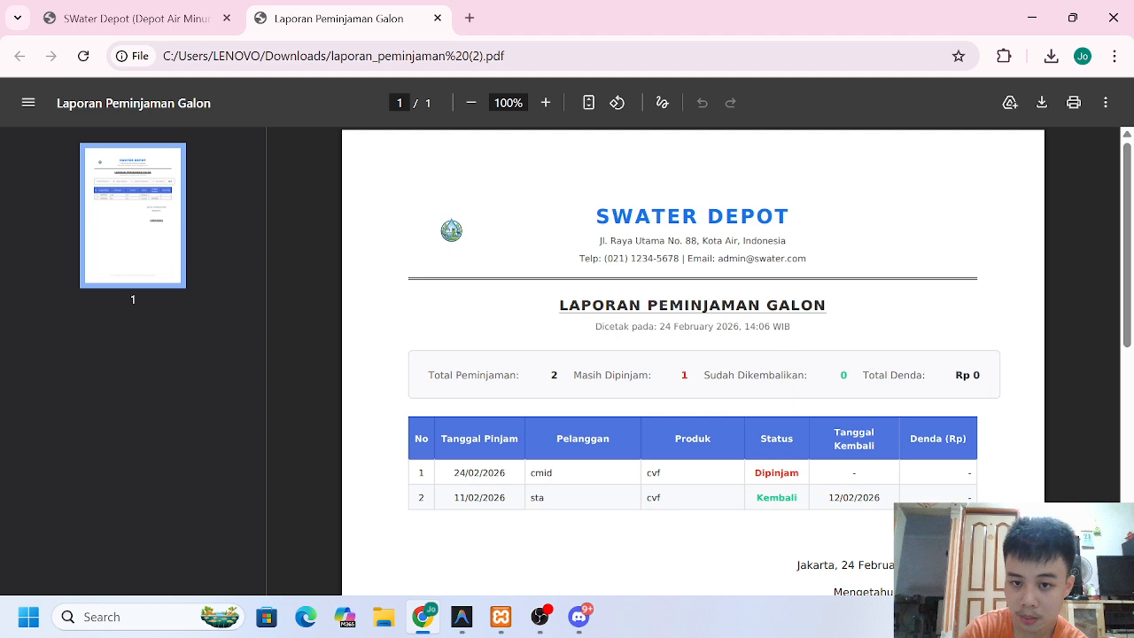
scroll(732, 256, "down", 2)
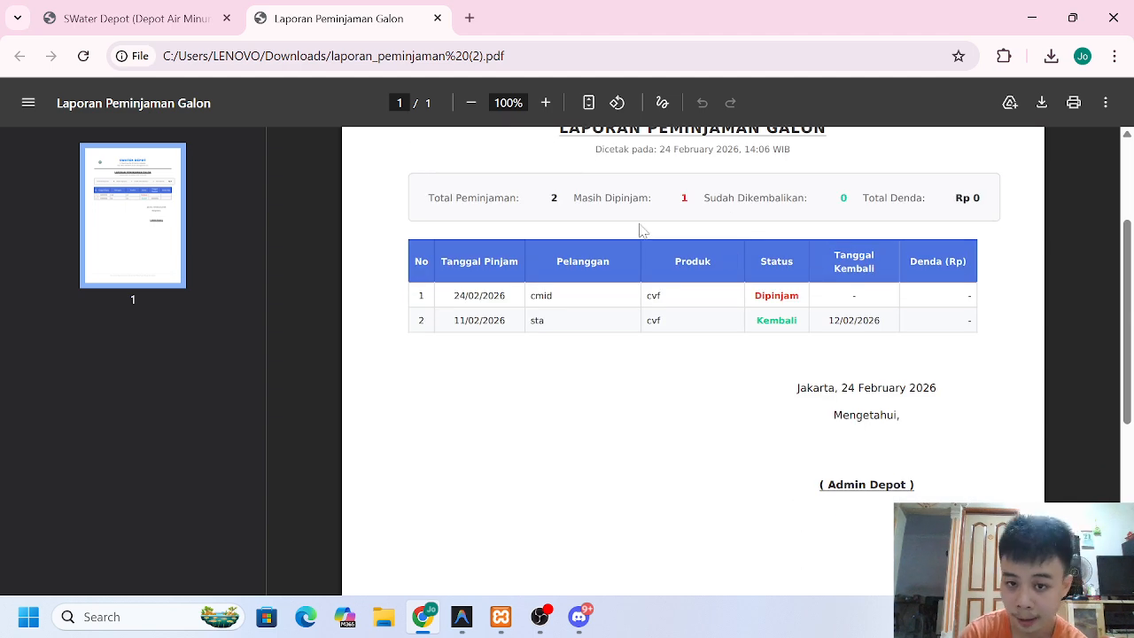
scroll(633, 337, "up", 1)
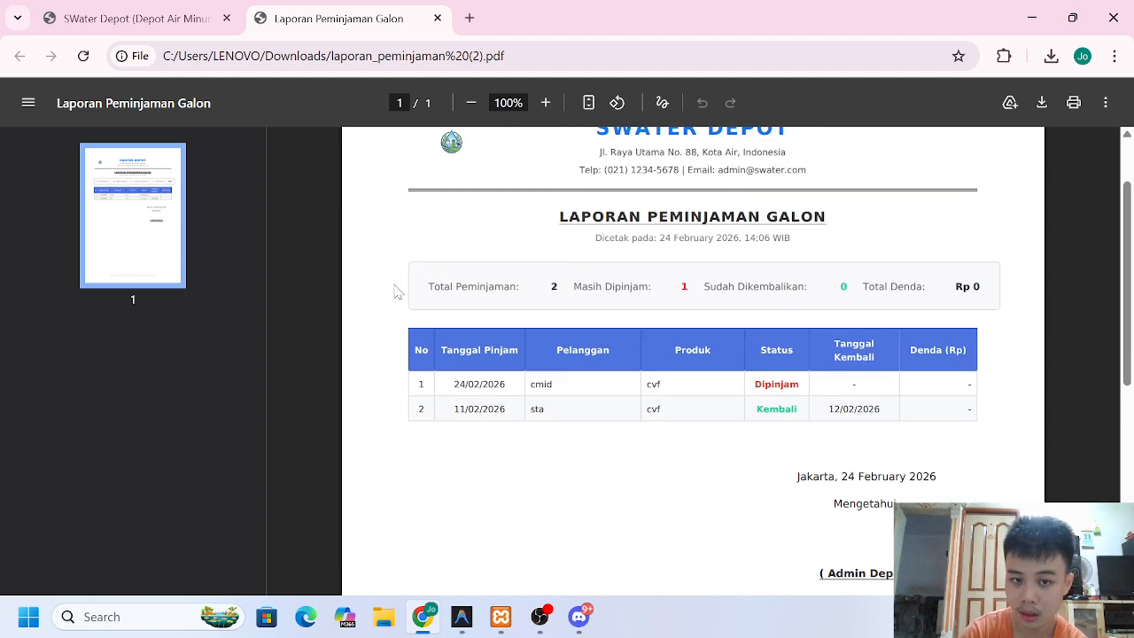
scroll(737, 349, "up", 1)
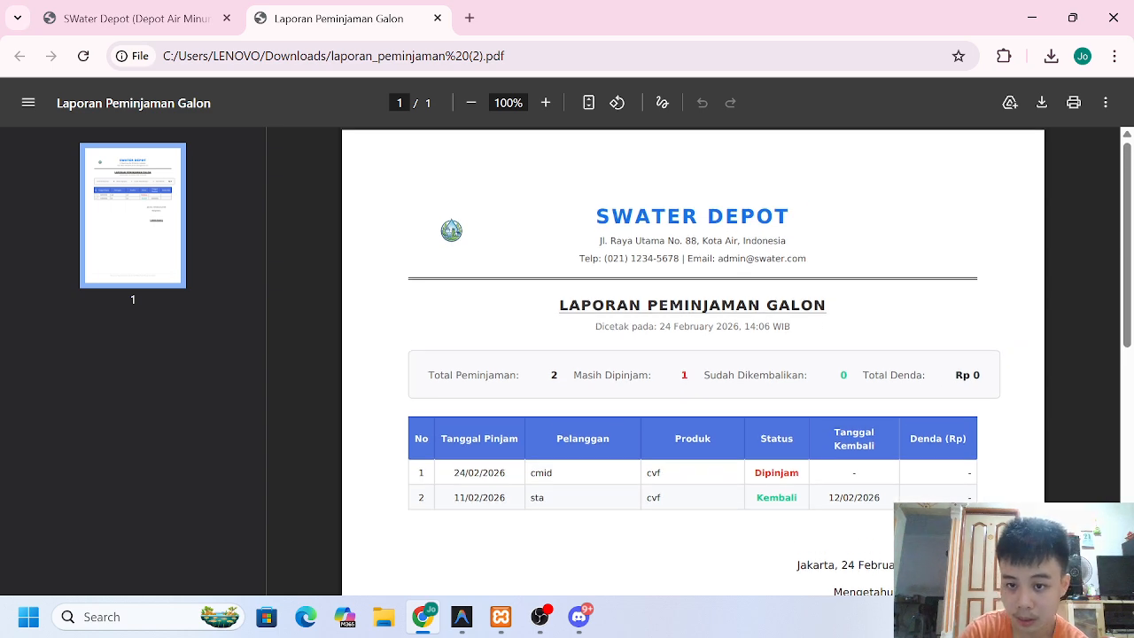
scroll(693, 355, "down", 1)
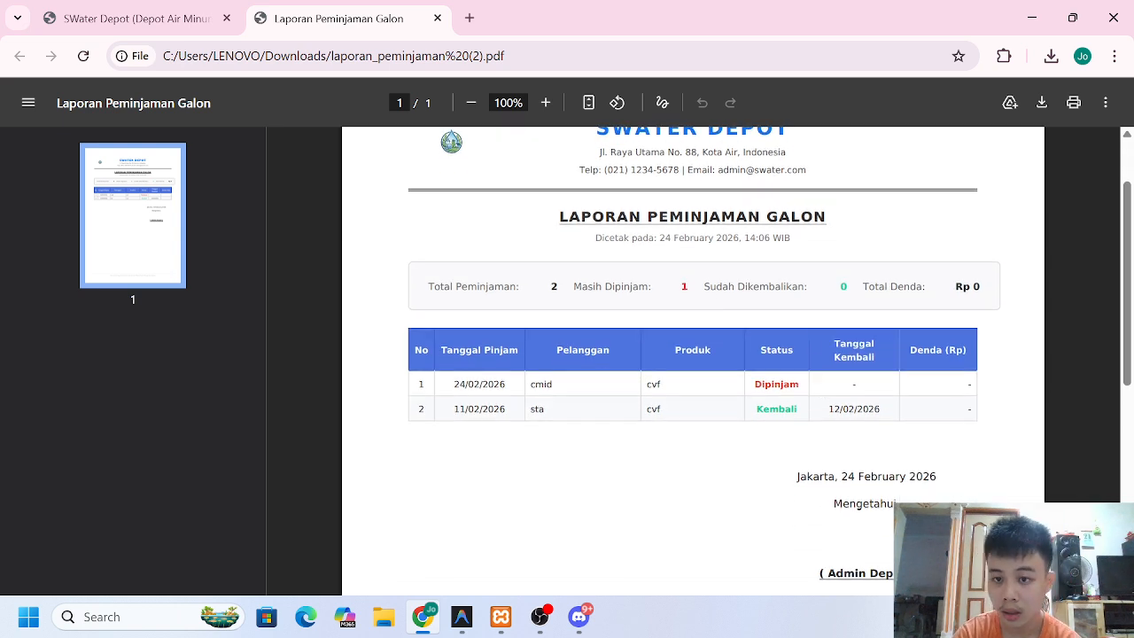
left_click_drag(982, 288, 681, 288)
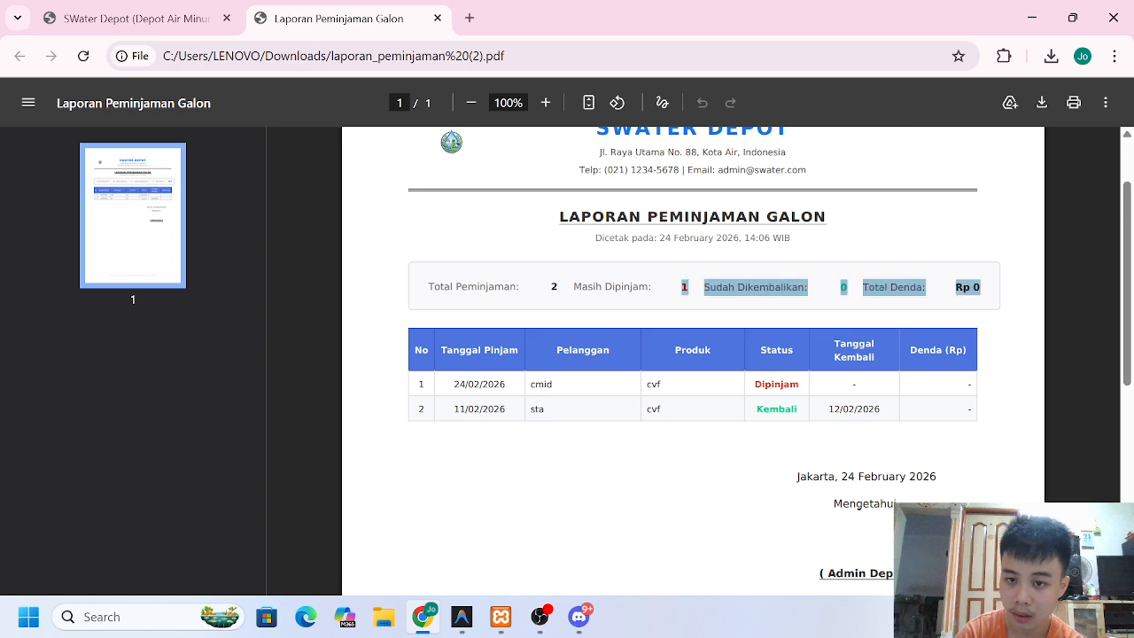
left_click(684, 289)
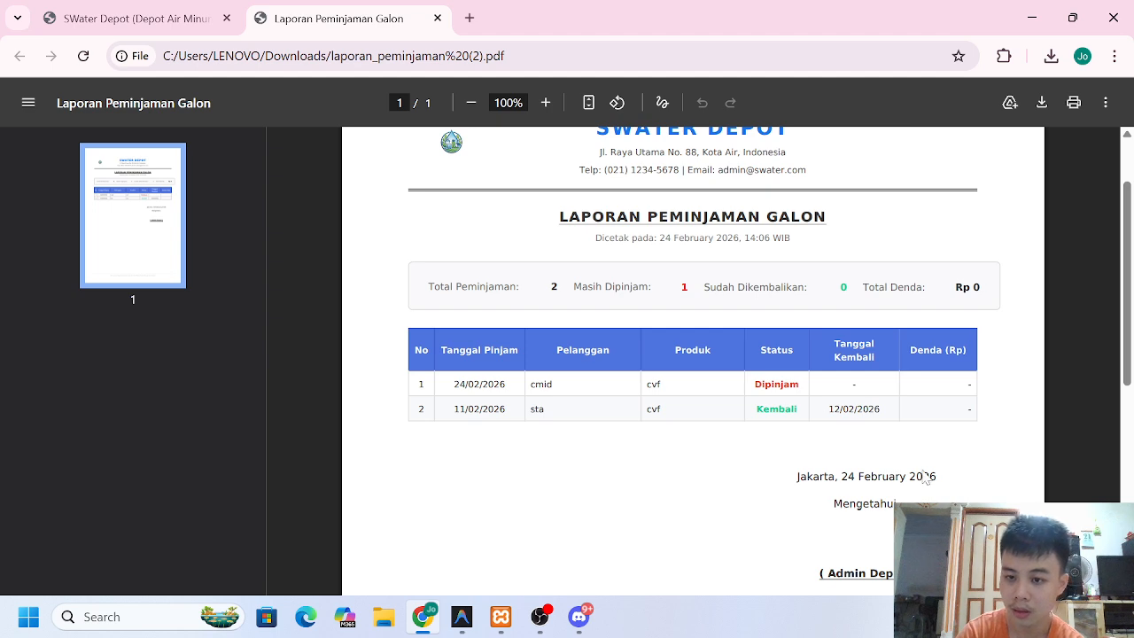
scroll(887, 532, "down", 2)
scroll(797, 460, "up", 3)
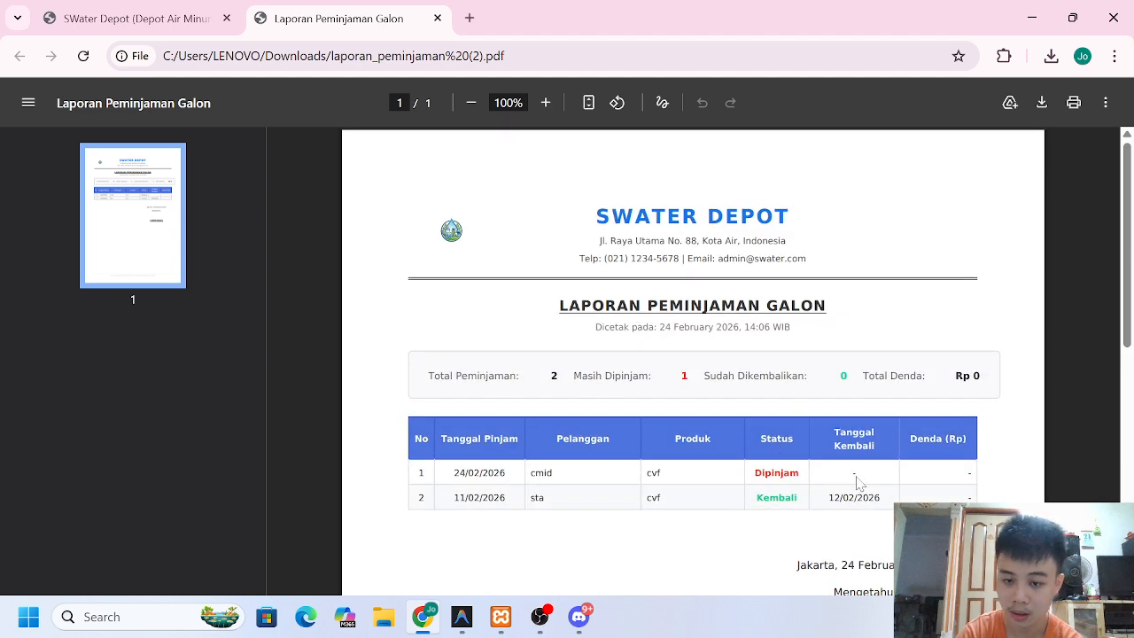
- Close the lending report PDF and open the downloaded laporan_pengiriman.xlsx from the recent downloads
left_click(438, 18)
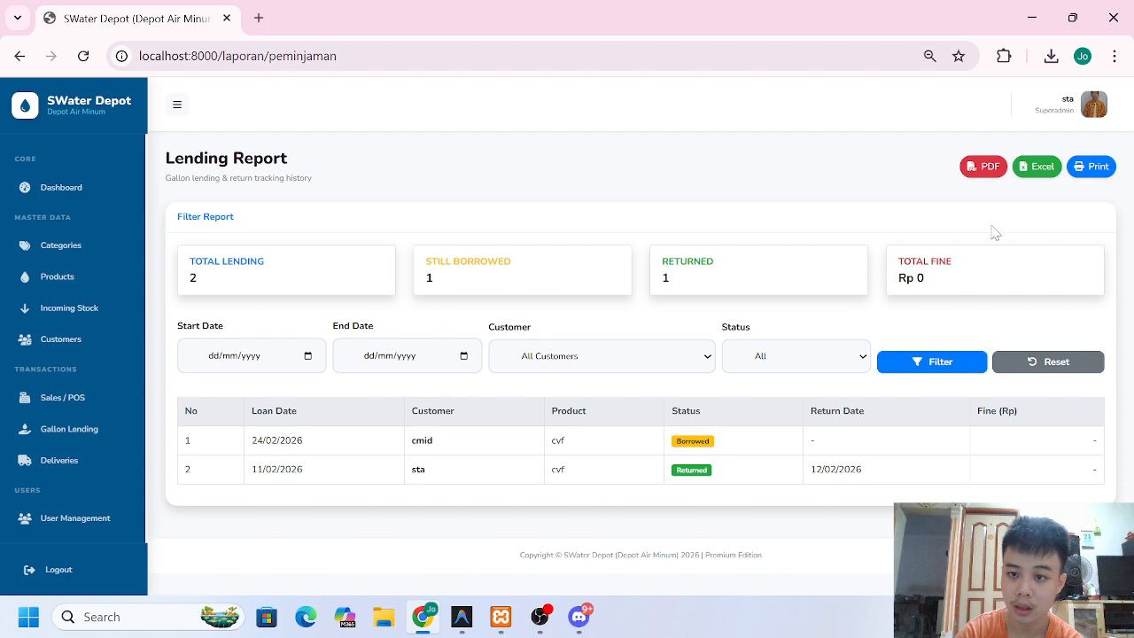
left_click(1052, 56)
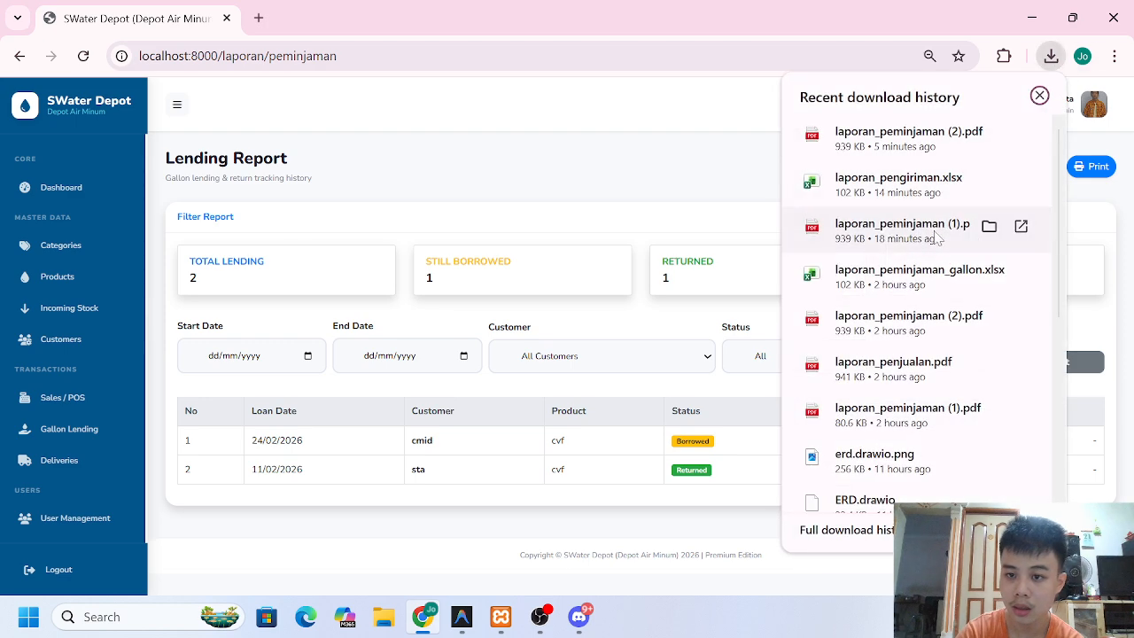
left_click(882, 190)
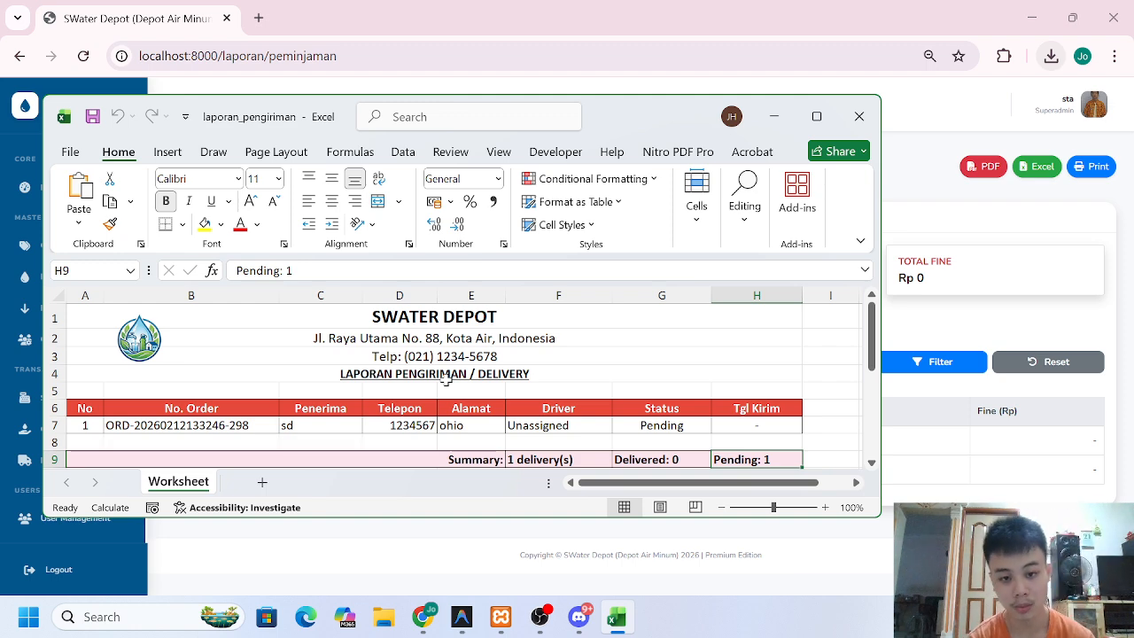
- Examine the delivery report workbook's logo, letterhead, delivery table and summary row, and close the workbook
left_click(128, 349)
left_click(306, 360)
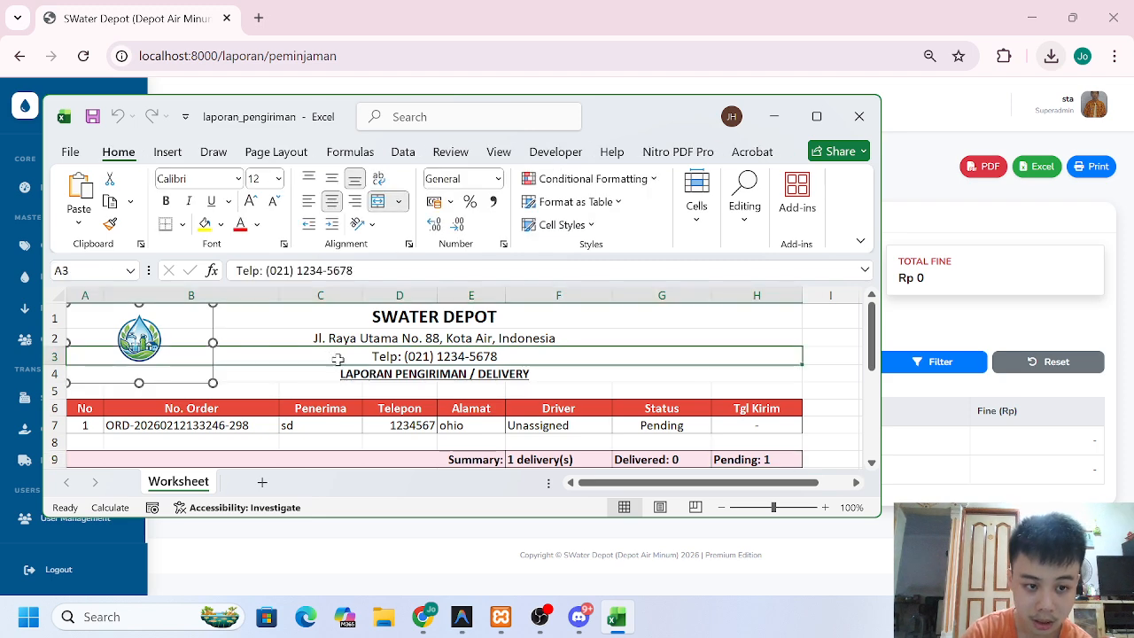
scroll(423, 335, "down", 1)
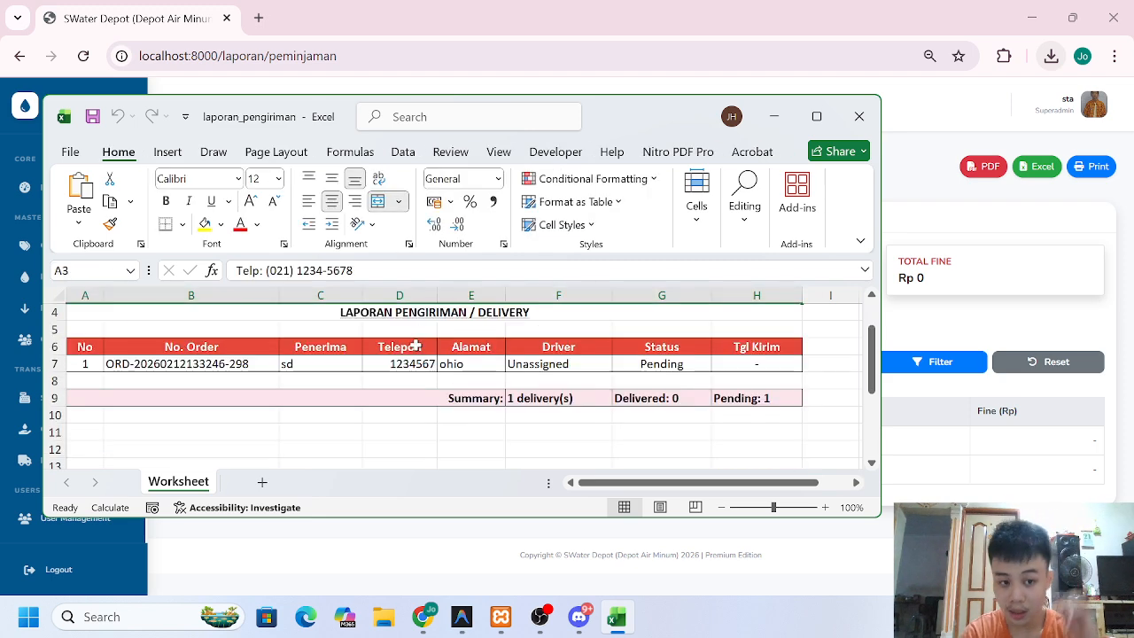
scroll(390, 371, "up", 1)
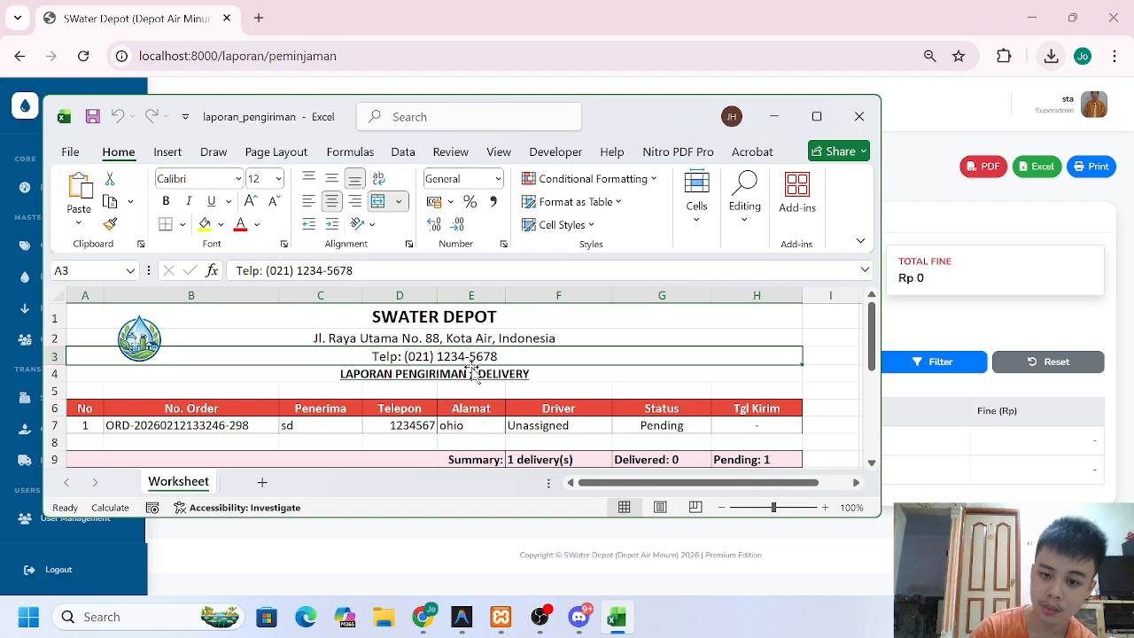
left_click(856, 120)
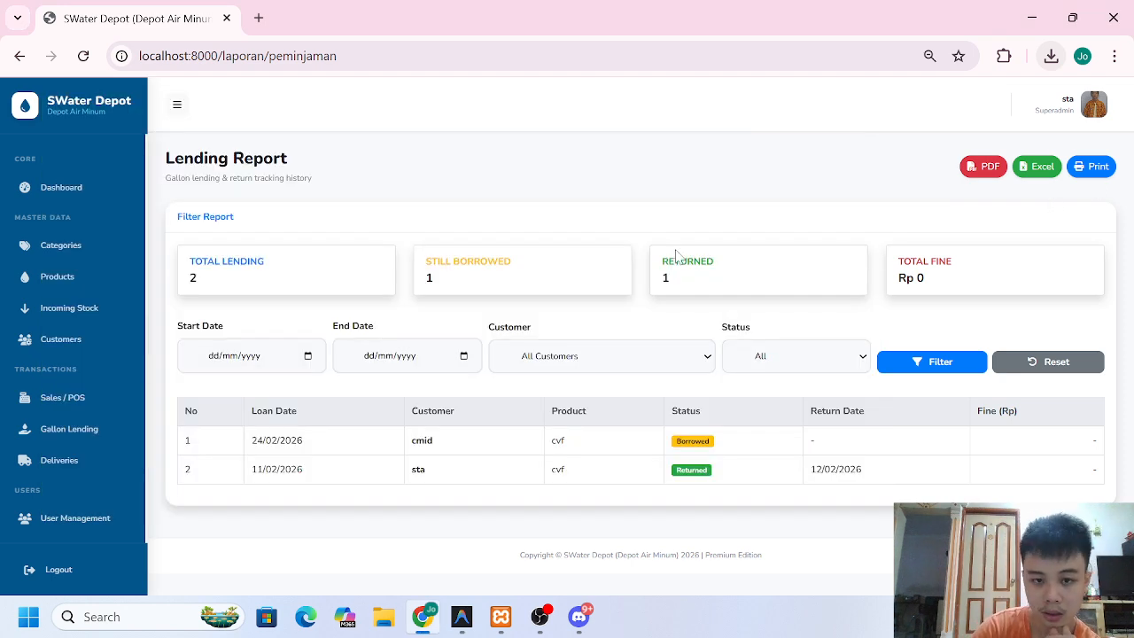
- Preview the printout of the Lending Report and dismiss it without printing
left_click(1089, 170)
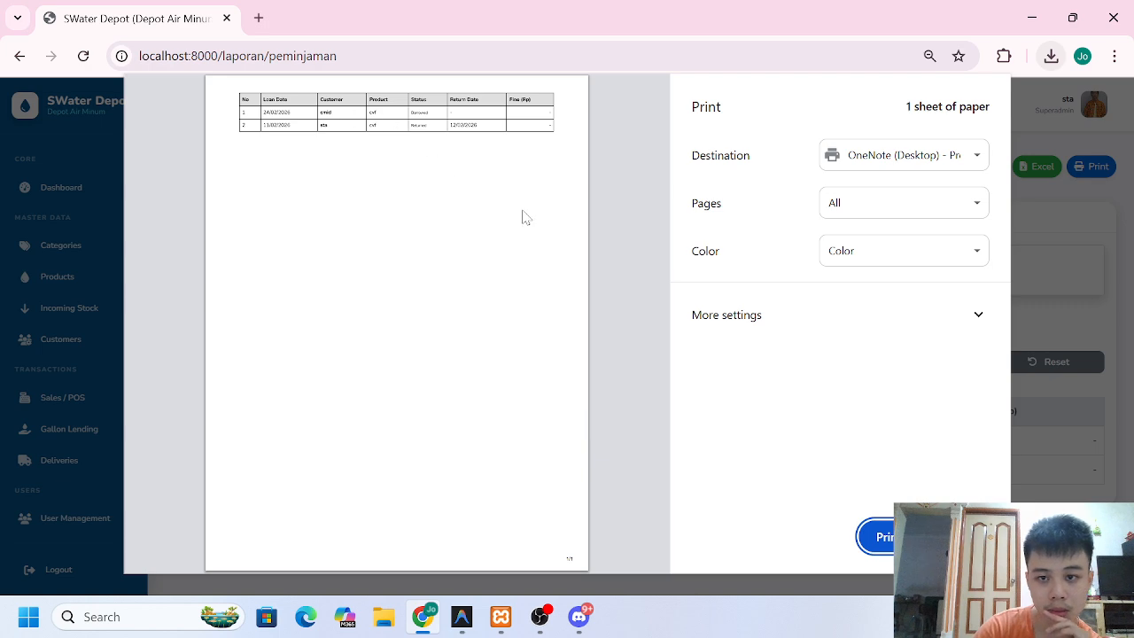
left_click(957, 536)
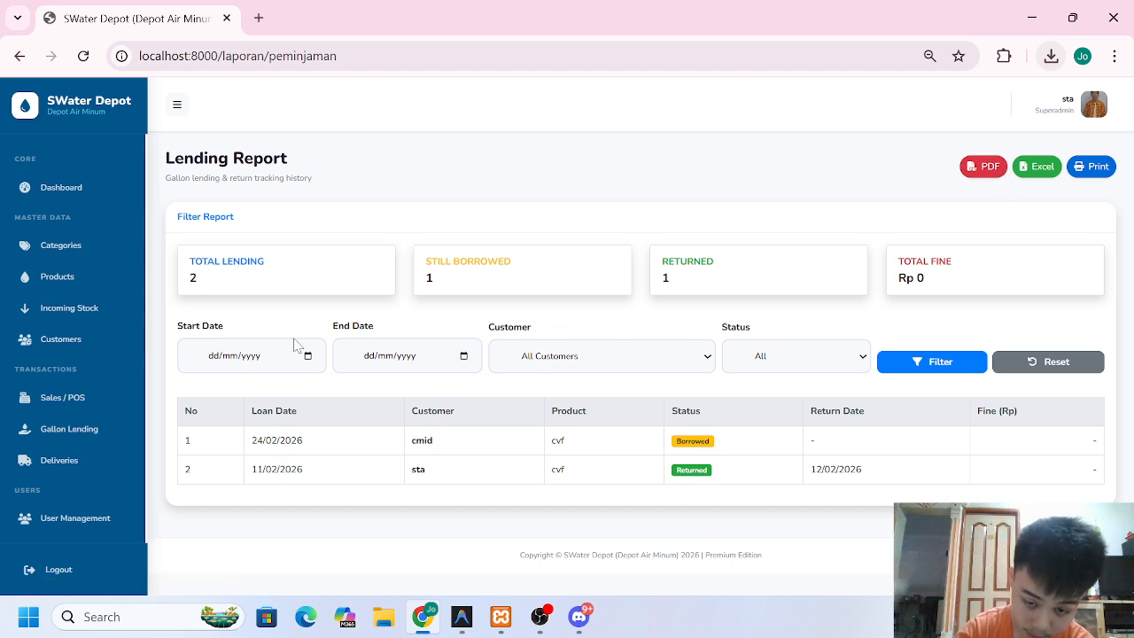
scroll(87, 384, "down", 6)
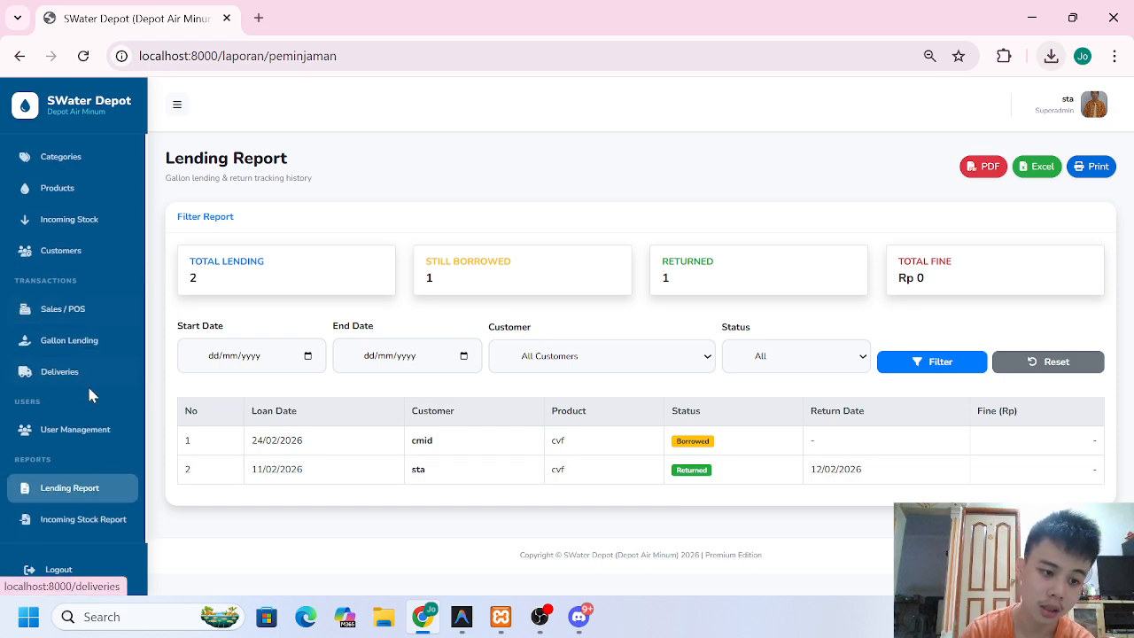
scroll(69, 358, "up", 6)
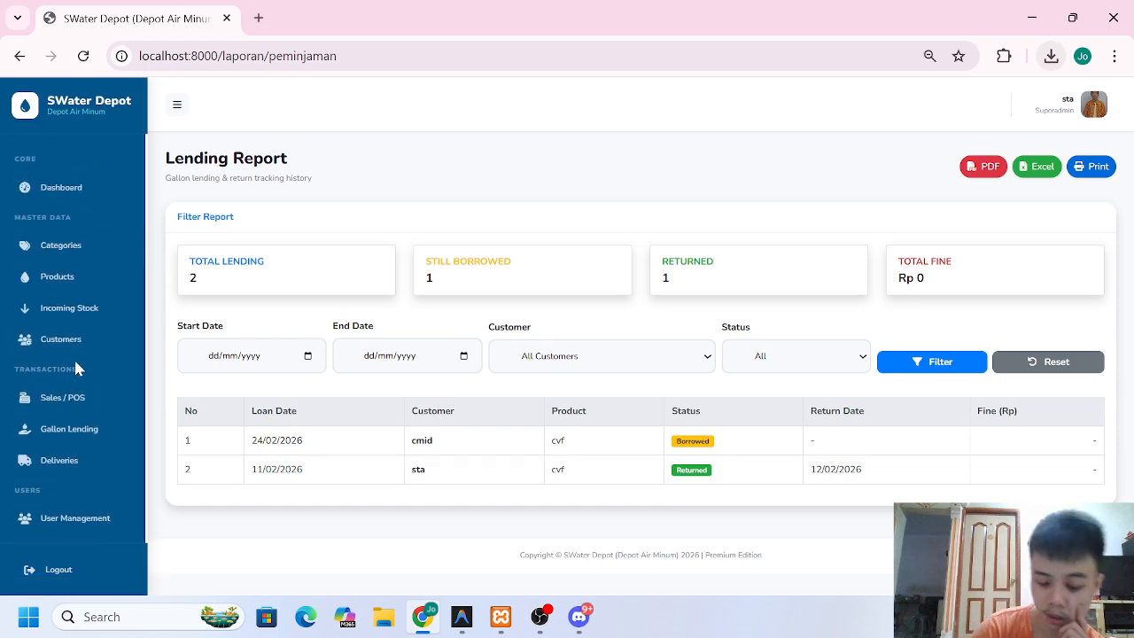
scroll(72, 356, "down", 5)
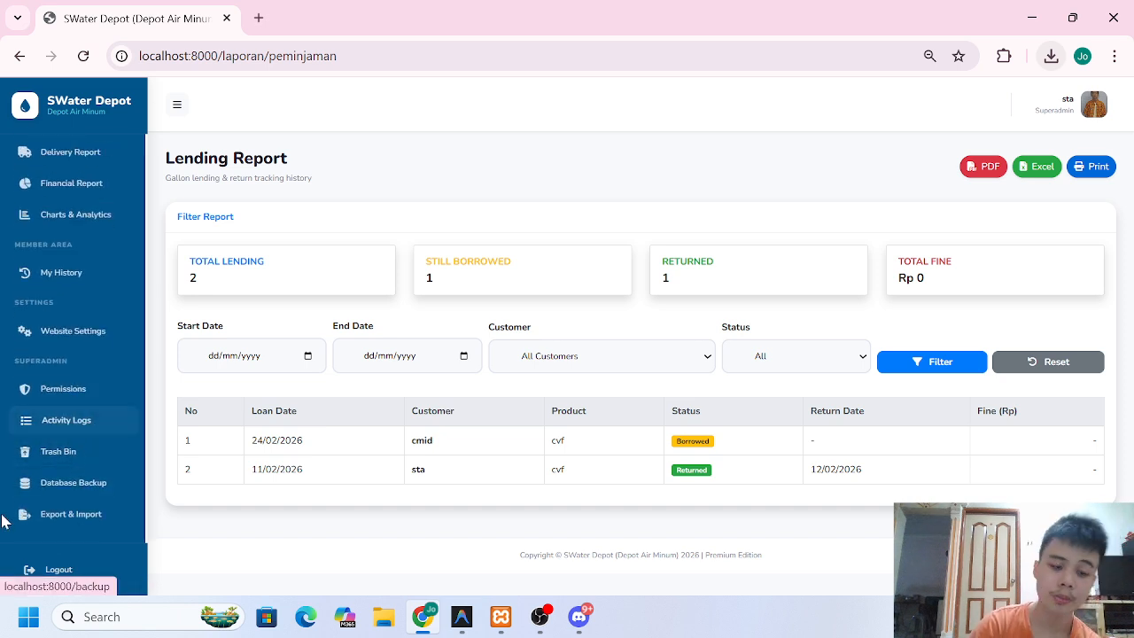
scroll(80, 395, "up", 4)
scroll(75, 397, "up", 2)
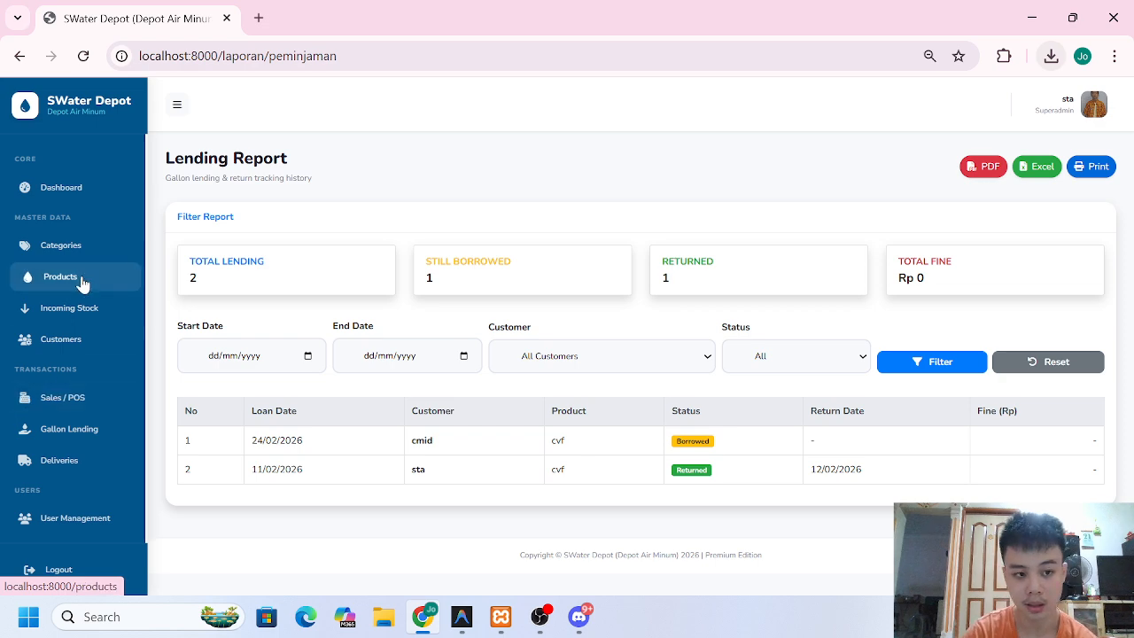
scroll(85, 284, "down", 3)
scroll(84, 292, "down", 3)
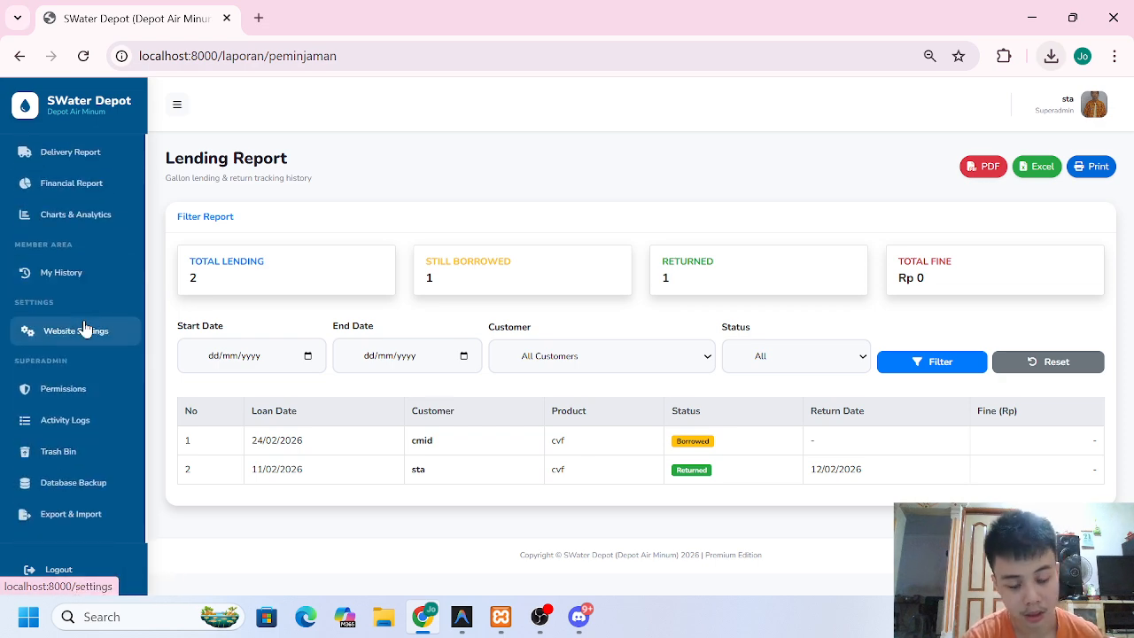
left_click(540, 617)
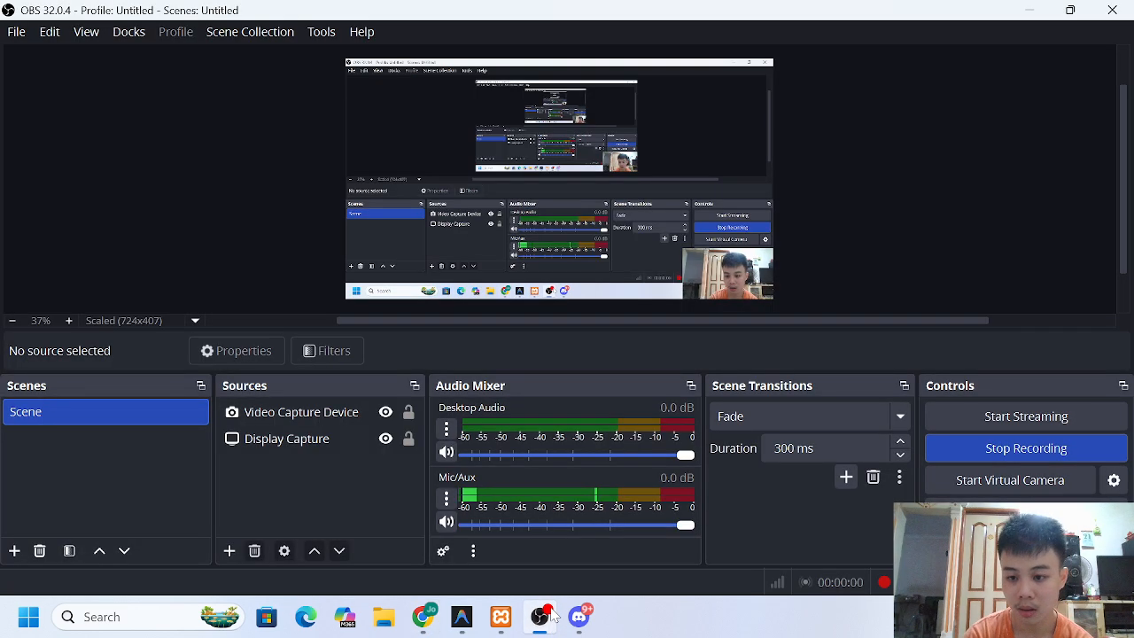